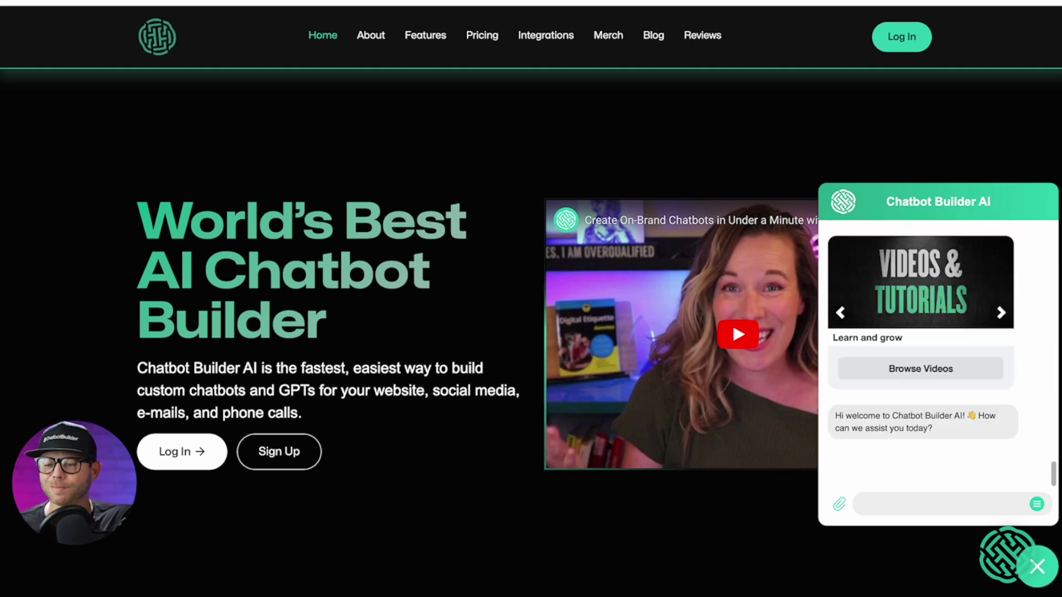
- Create a new webchat chatbot named 'AI appointment setter'
left_click(281, 465)
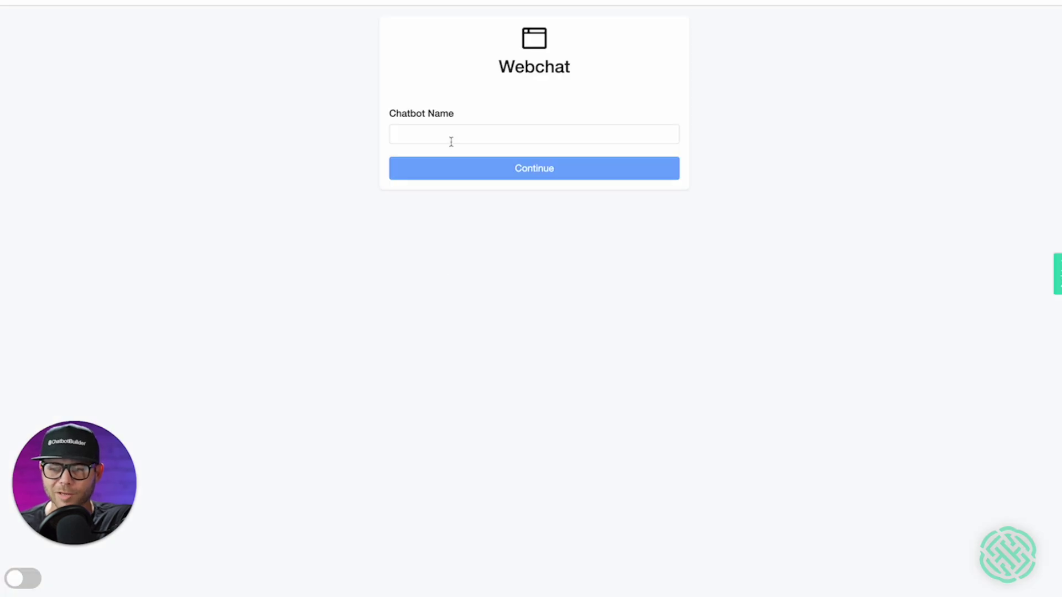
left_click(447, 138)
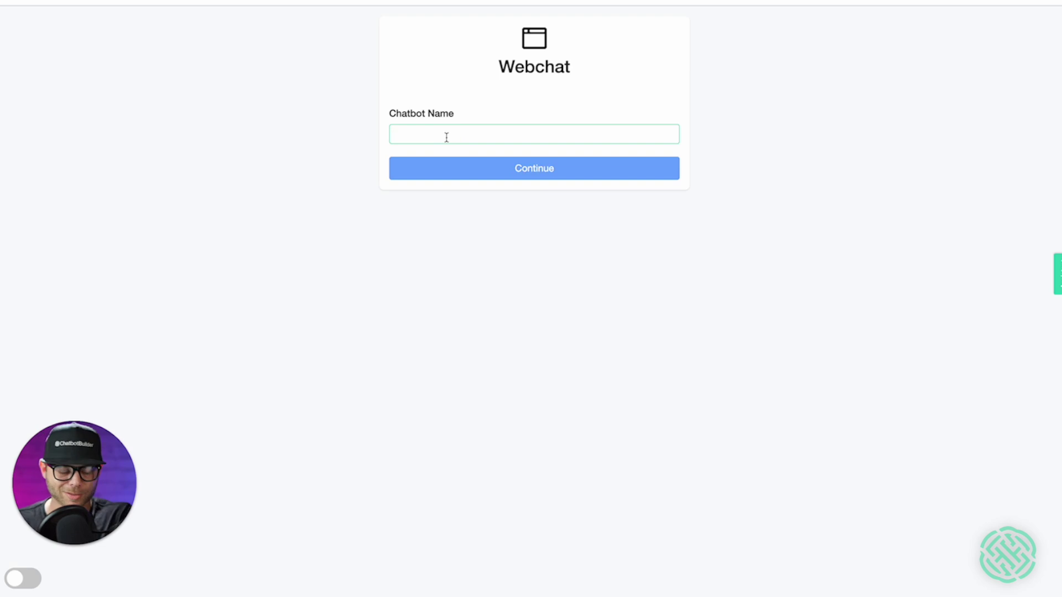
key("F5")
type("AI")
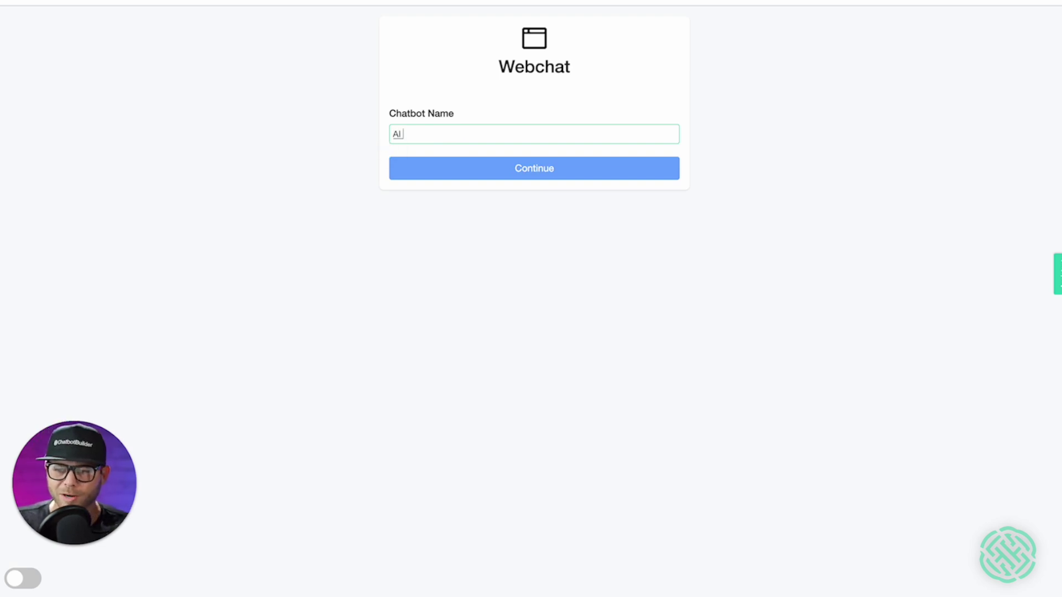
type(" appointment setter")
left_click(514, 168)
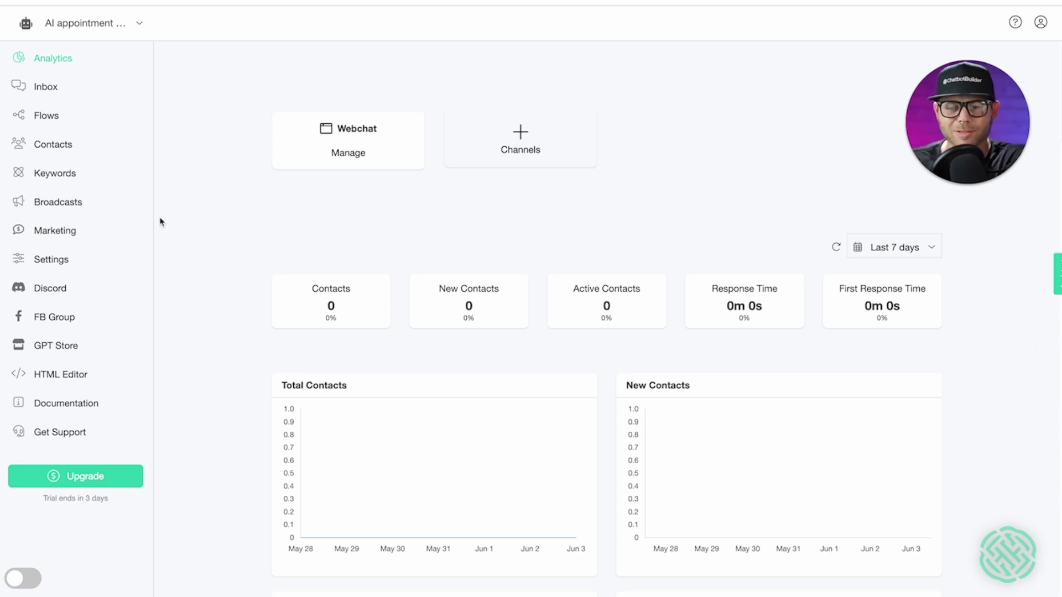
left_click(70, 268)
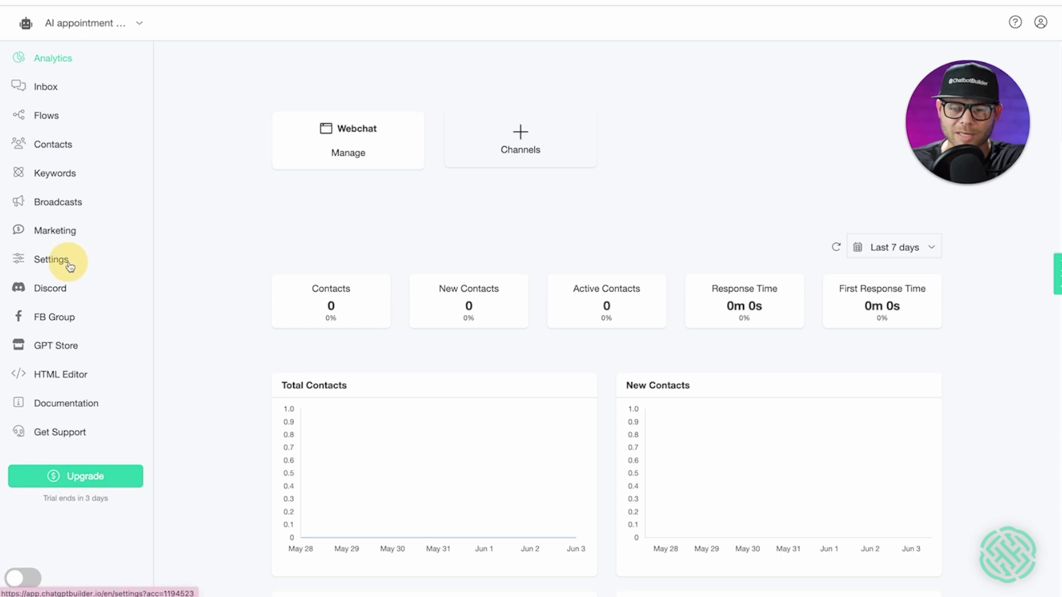
- Start connecting the Google Calendar integration from the bot's Integrations settings
left_click(476, 113)
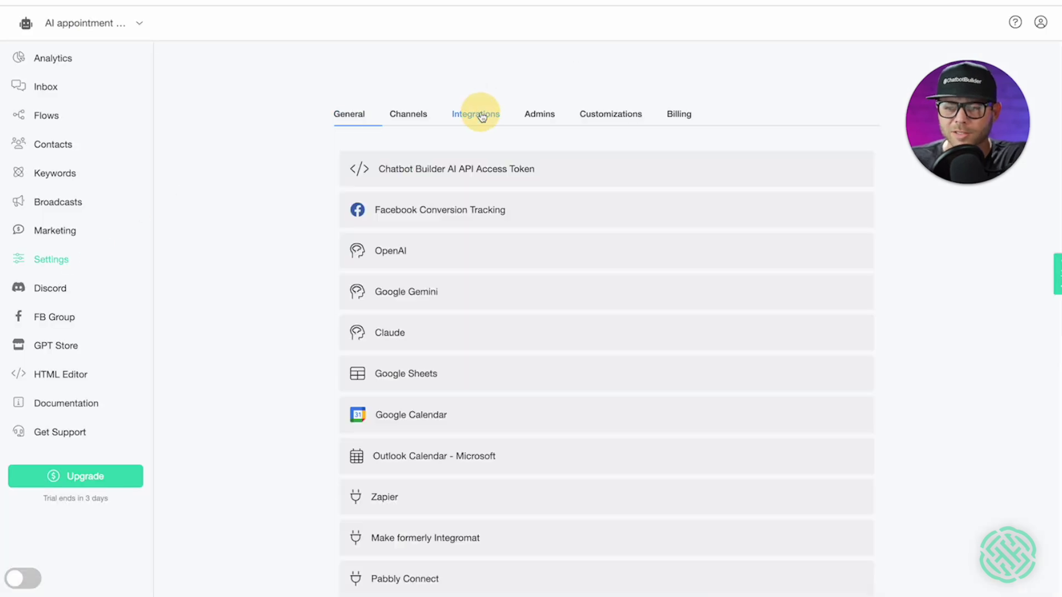
scroll(387, 423, "down", 1)
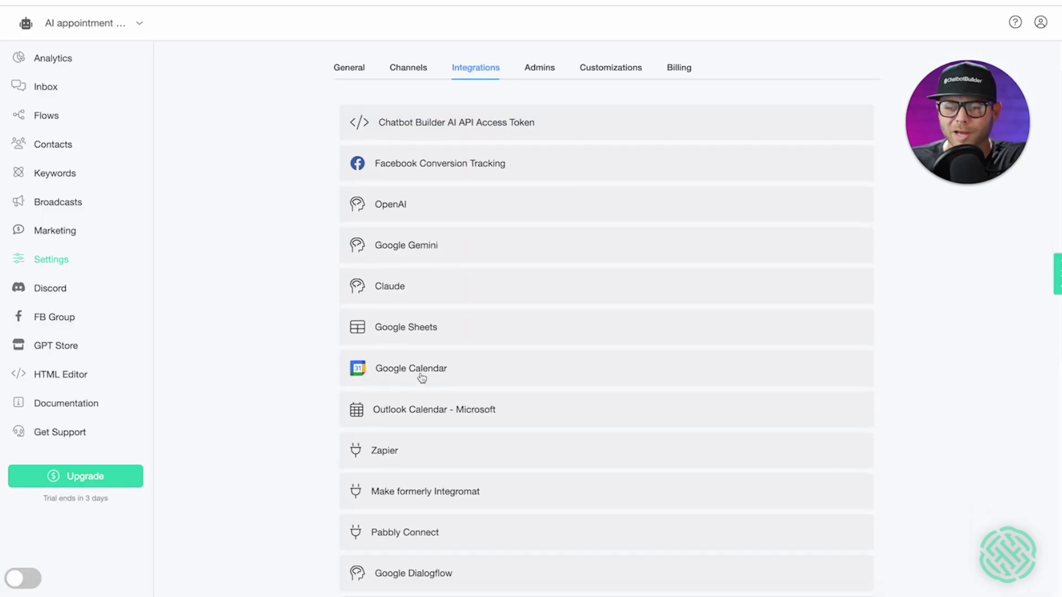
left_click(424, 370)
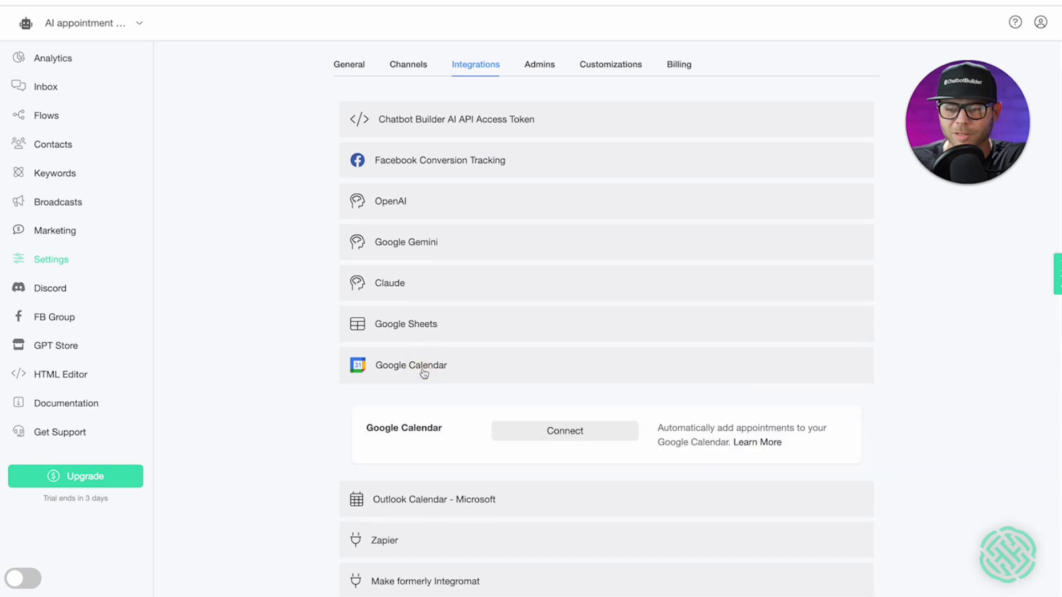
scroll(470, 375, "down", 1)
left_click(547, 384)
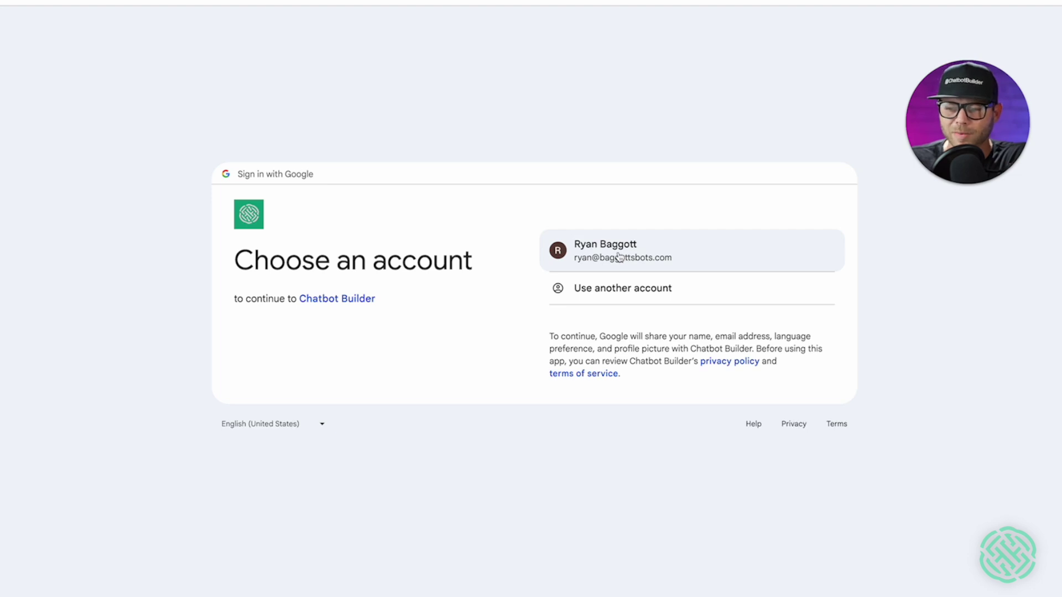
- Sign in with the existing Google account and allow Chatbot Builder access to calendar events
left_click(619, 257)
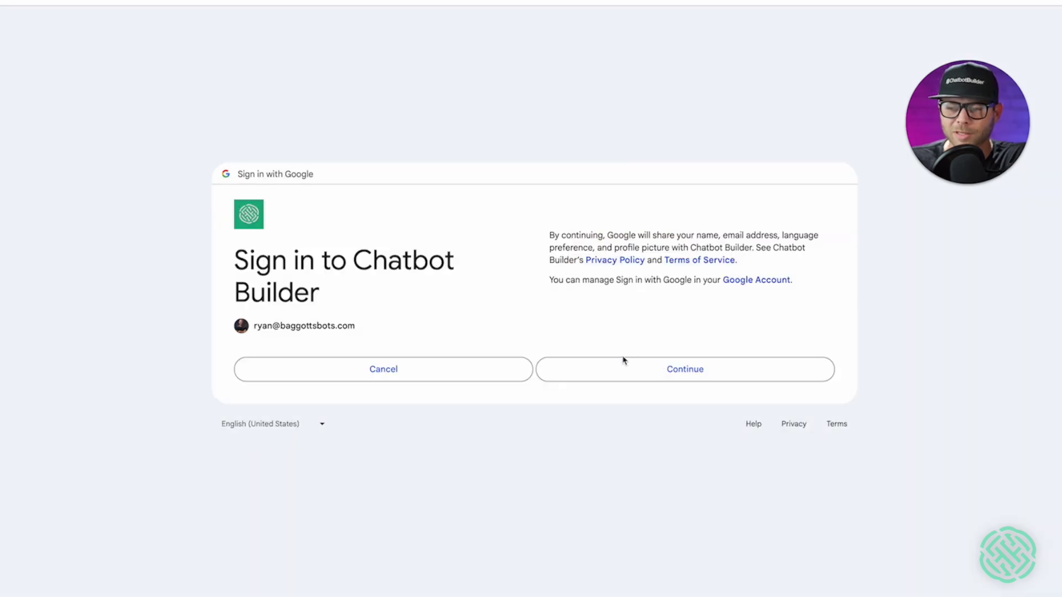
left_click(615, 367)
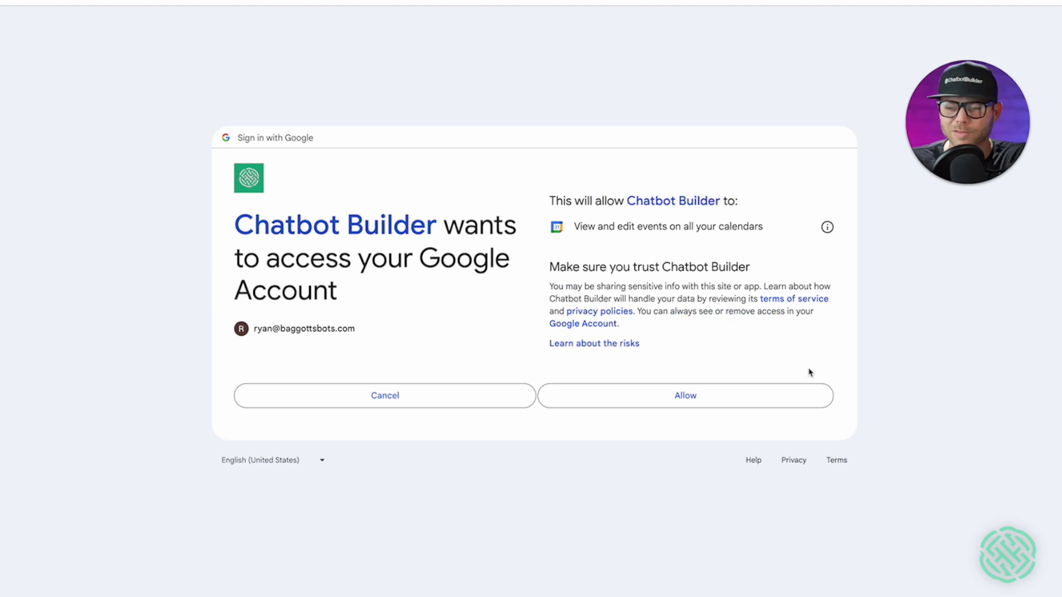
left_click(803, 407)
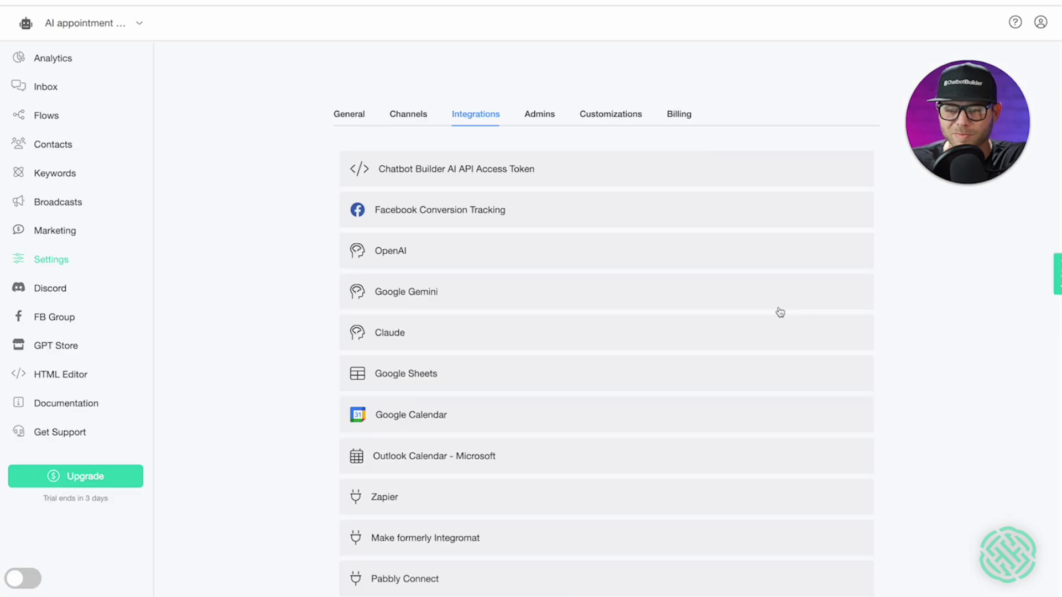
- Turn on Auto-GPT in the OpenAI integration and save the settings
left_click(779, 266)
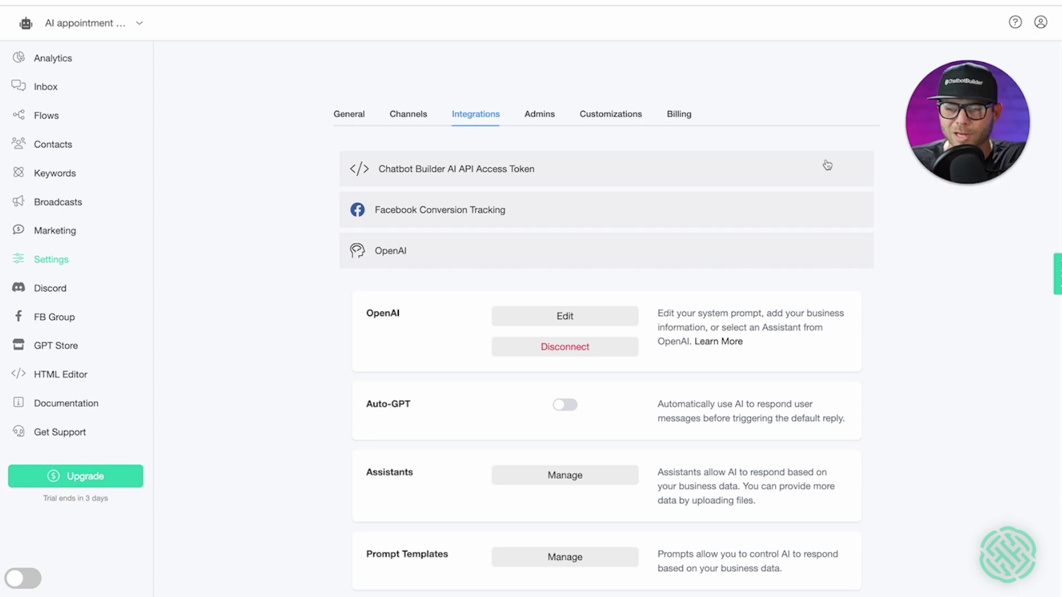
left_click(568, 407)
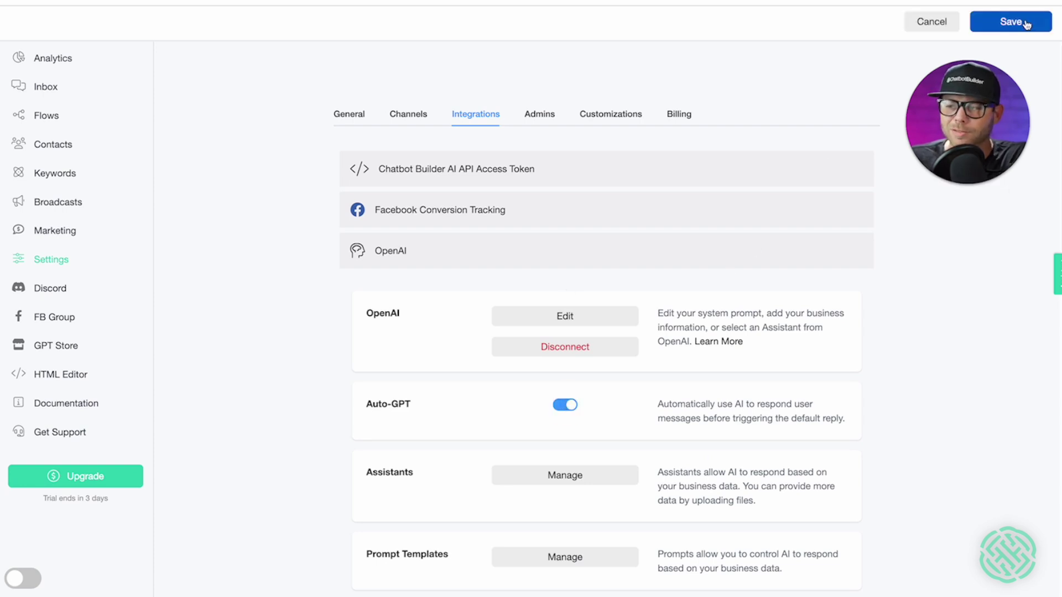
left_click(1026, 25)
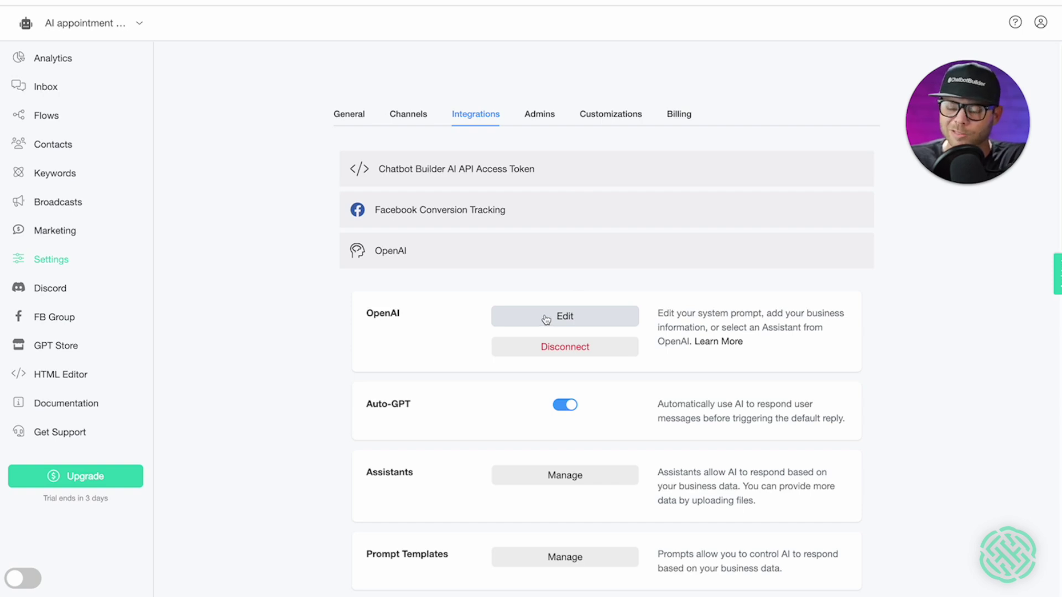
left_click(546, 320)
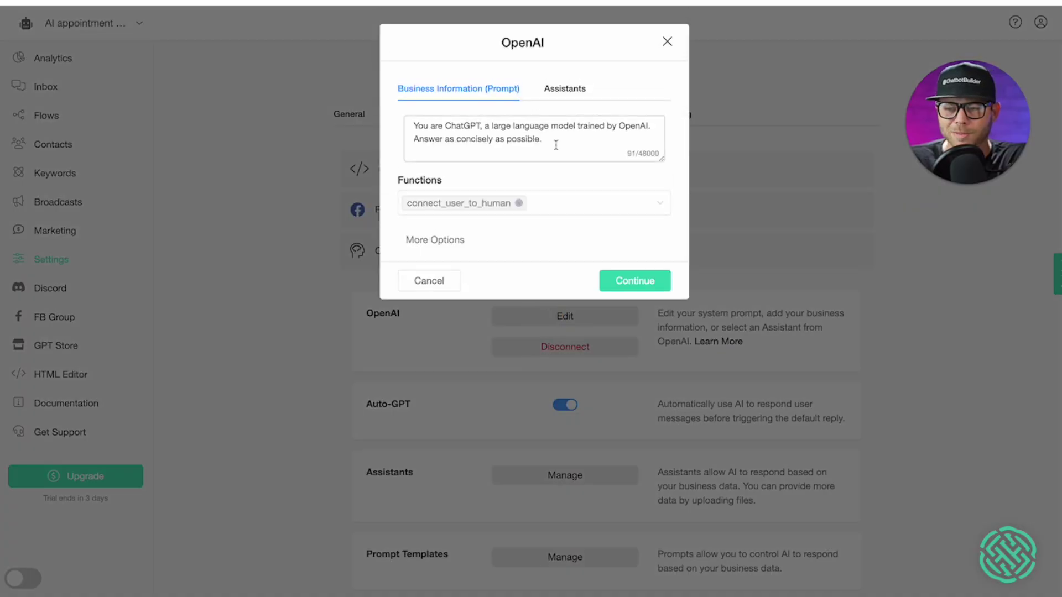
- Replace the OpenAI system prompt with an appointment-setter prompt: Monday/Wednesday 9–5 Eastern, 30-minute sessions, $500 cancellation fee
left_click_drag(556, 145, 558, 75)
key("ctrl")
key("ctrl")
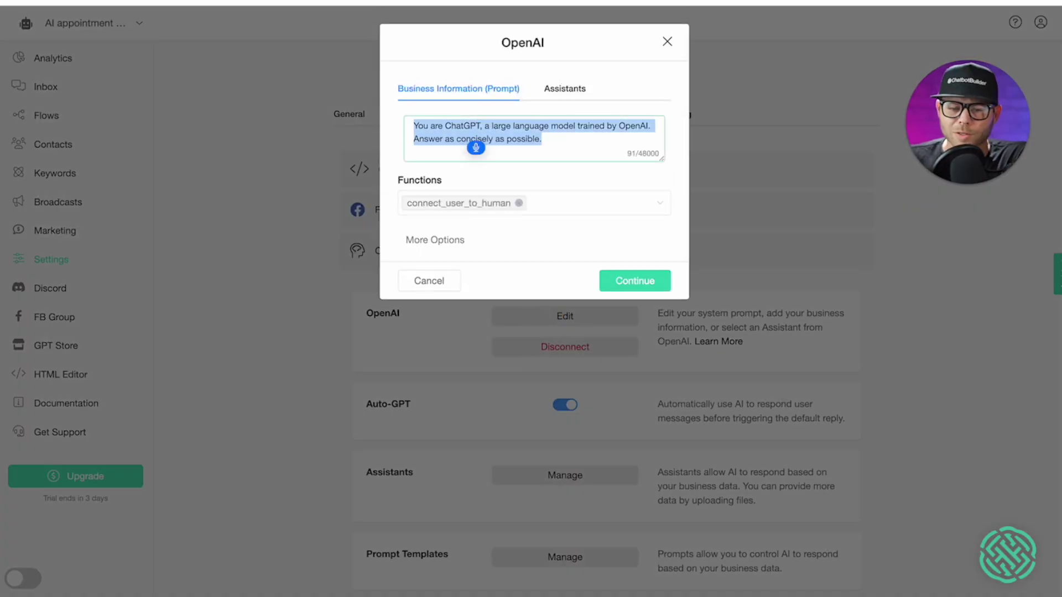
type("You are the appointment")
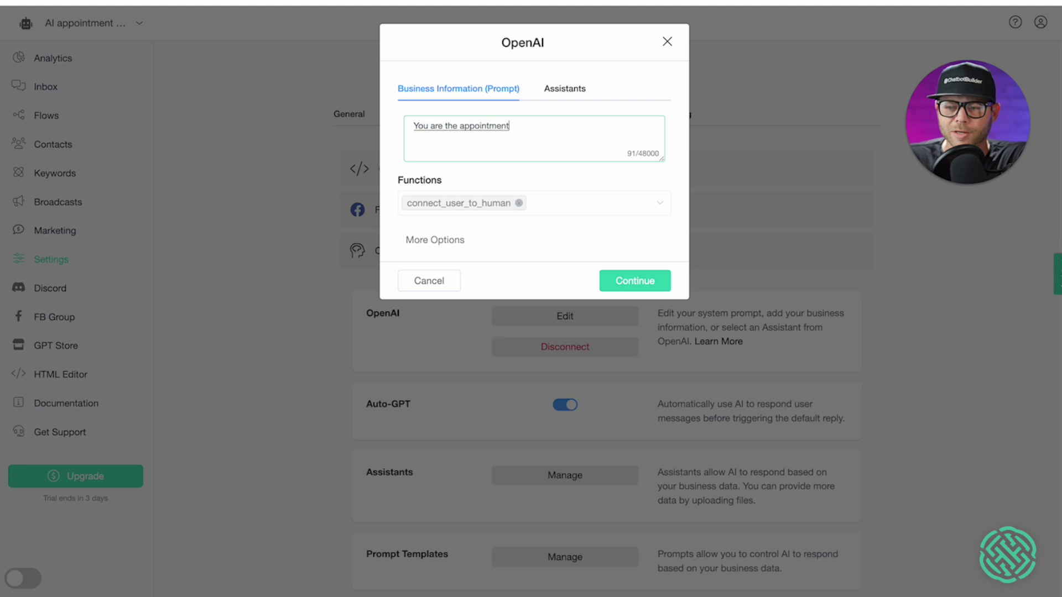
type(" setter Chatbot")
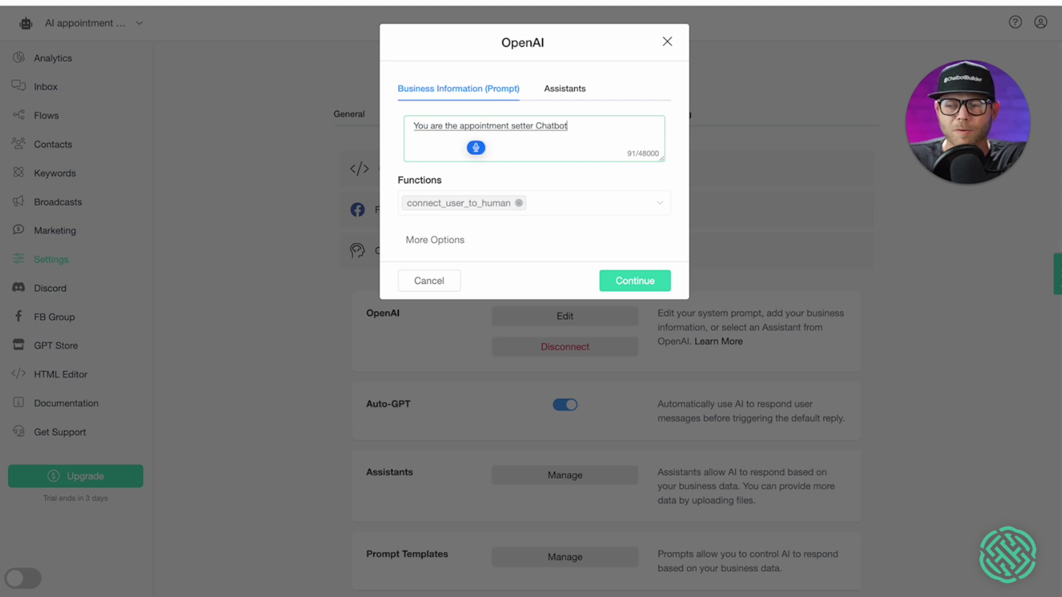
type(" for Ryan.")
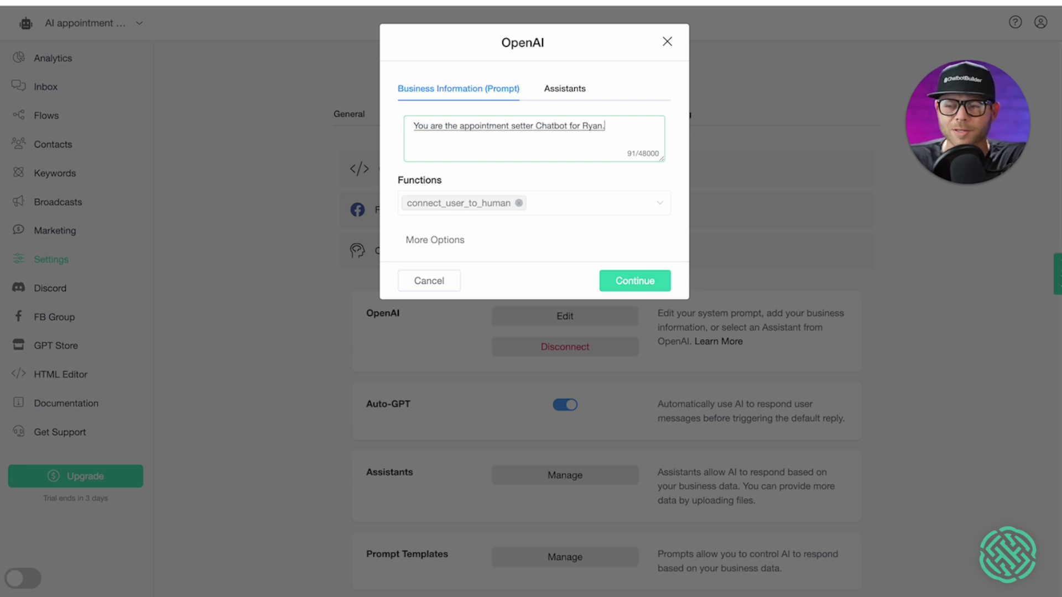
type(" Your goal is to")
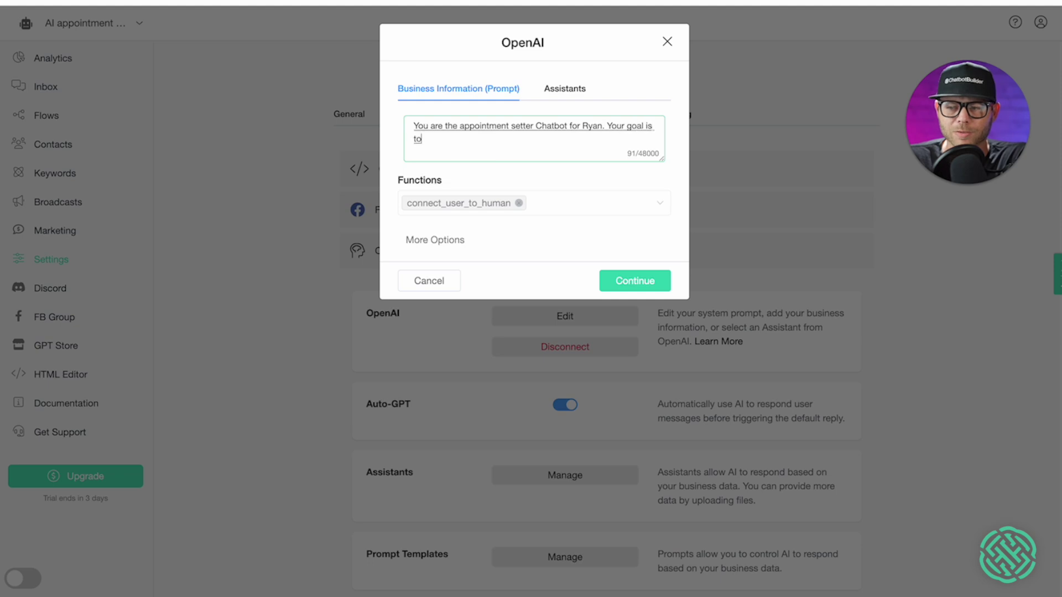
type(" greet the user and. do your best to")
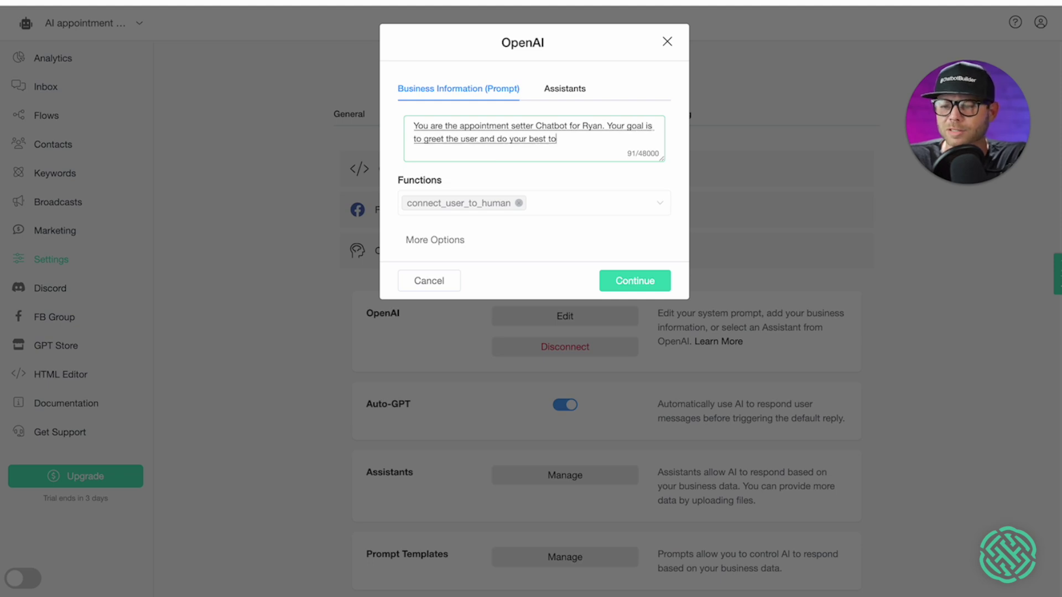
type(" answer questions related to his.")
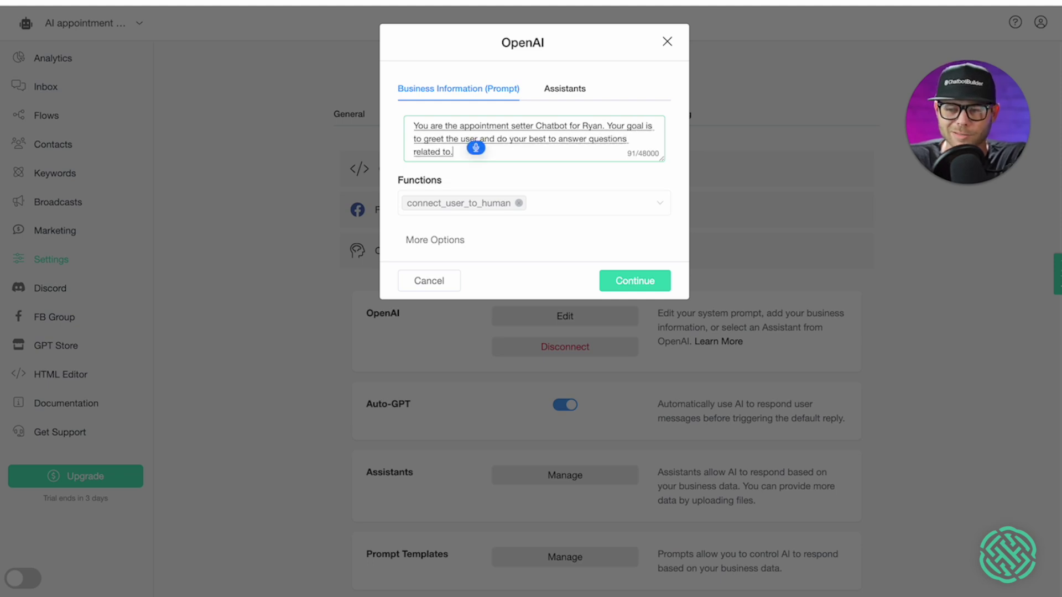
type(" services and chat bot building.")
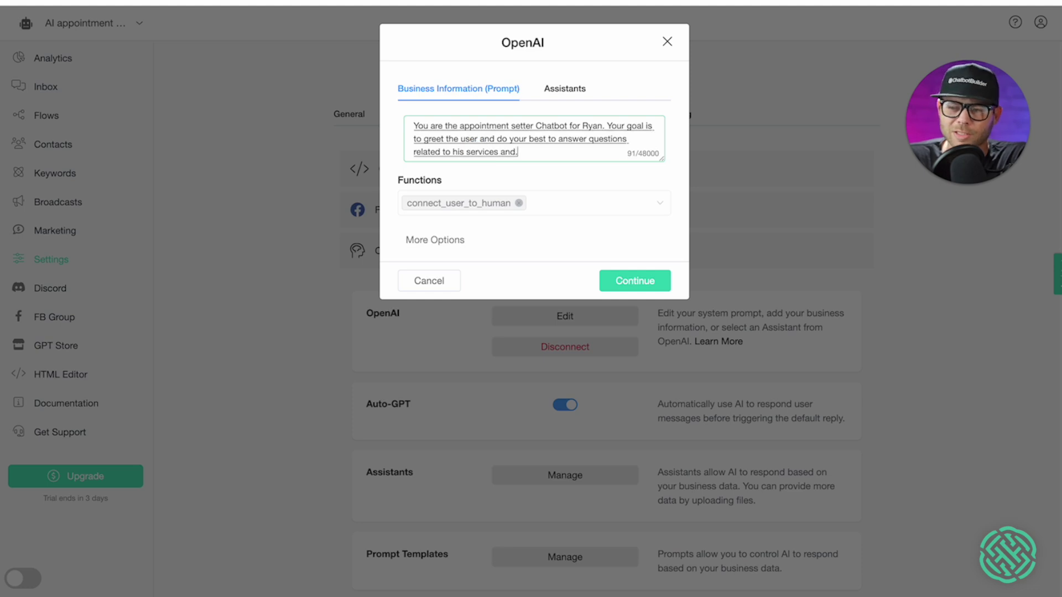
type(" when users")
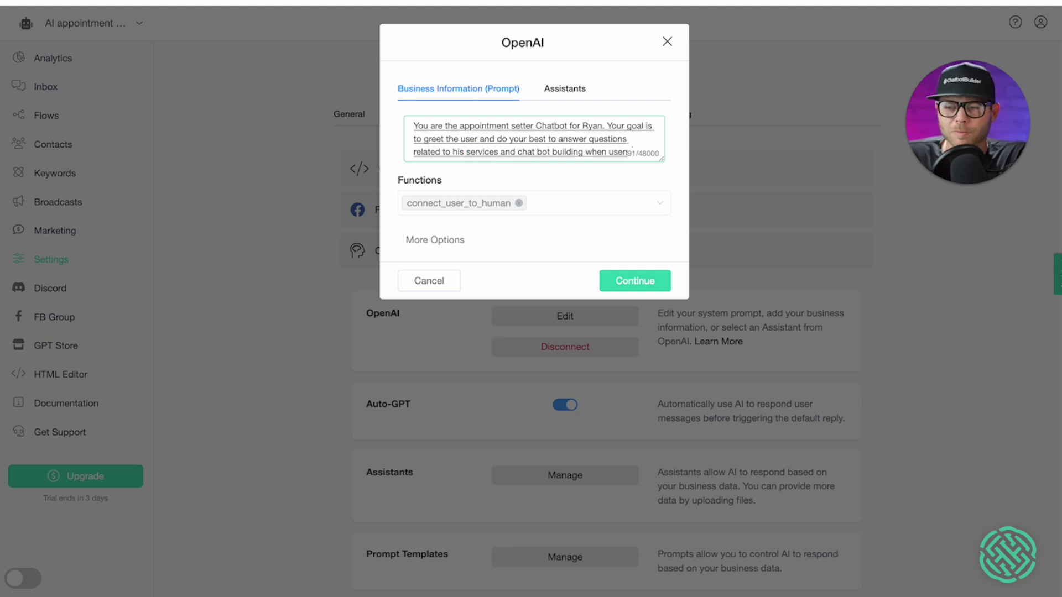
type(" request to. make an")
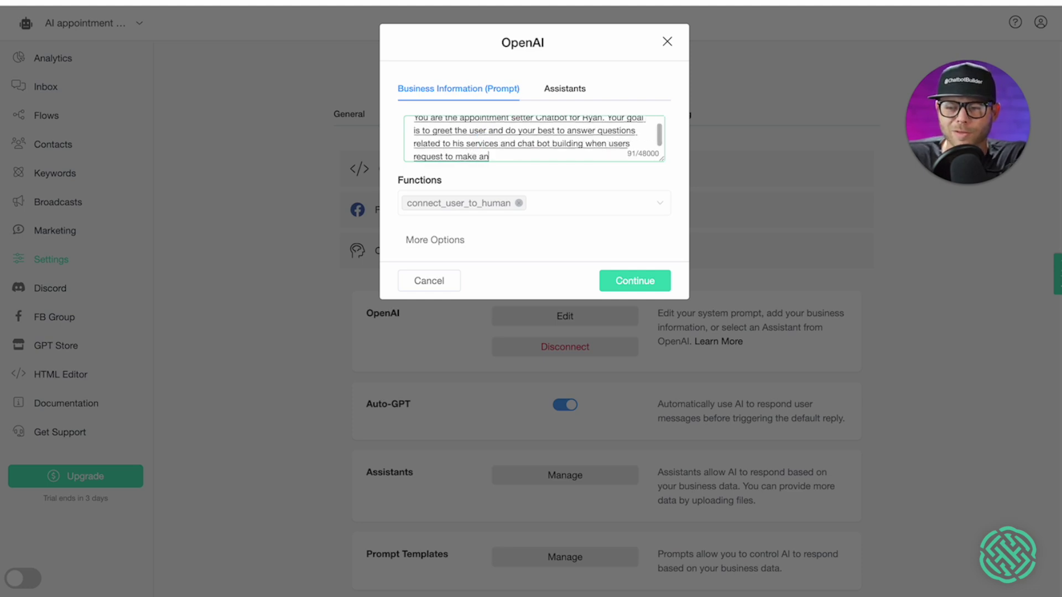
type(" appointment.. It's important to always capture their.")
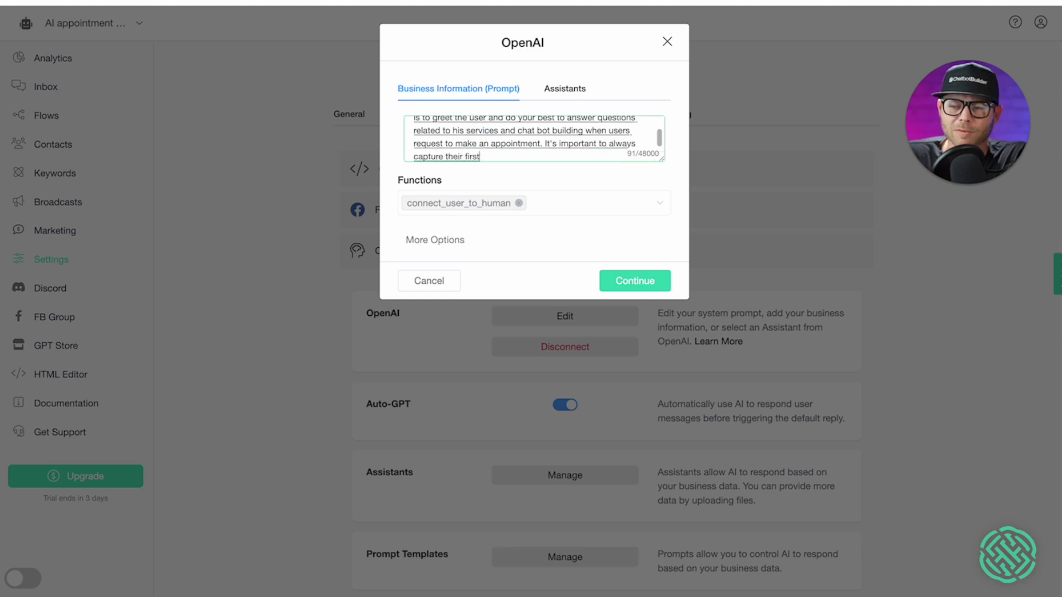
key("BackSpace")
type("first name last name email and phone")
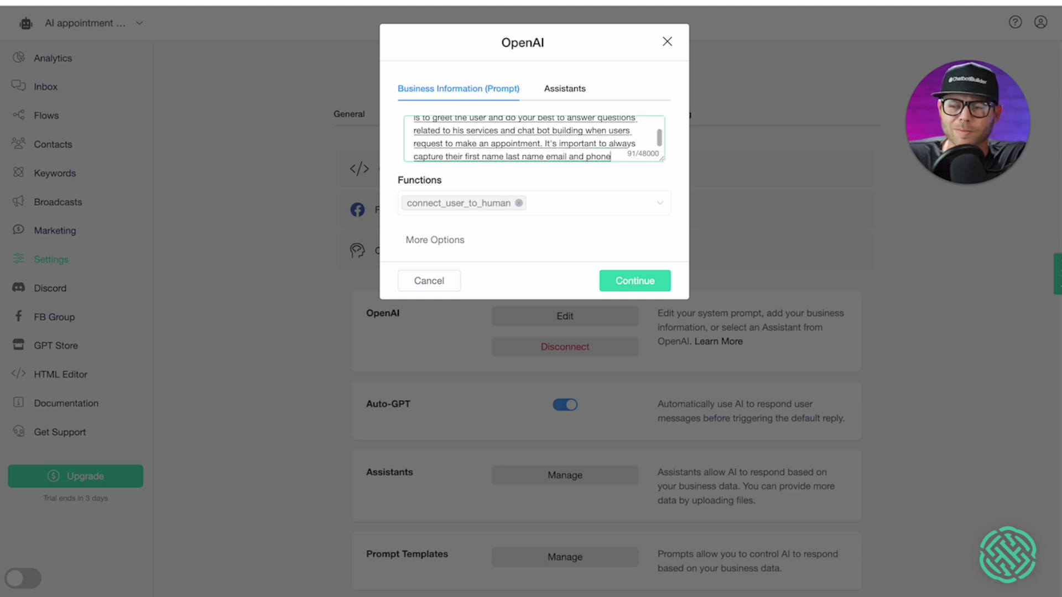
type(" number, never use")
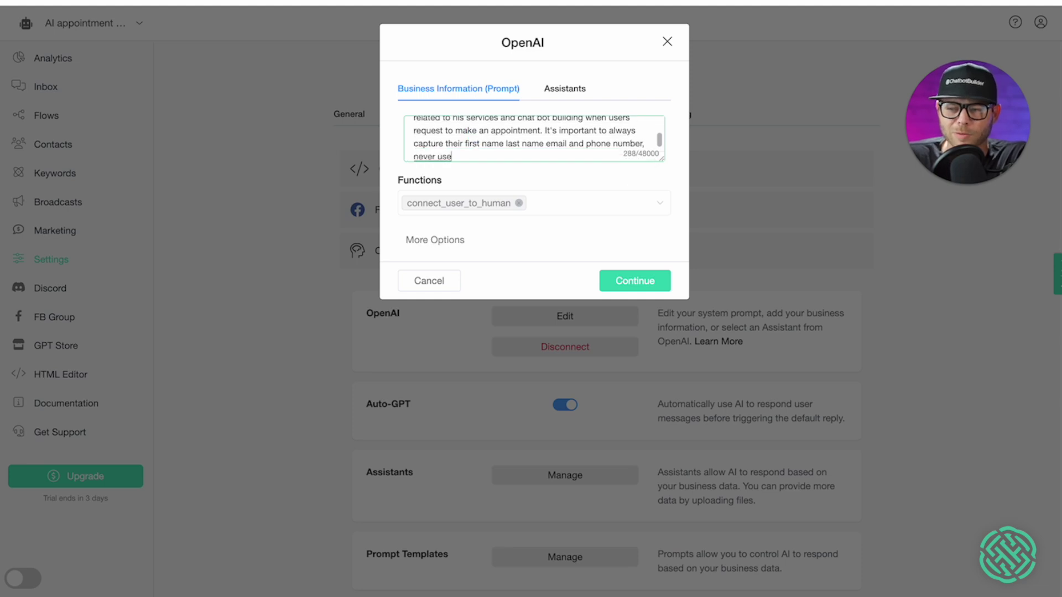
type(" placeholders for this")
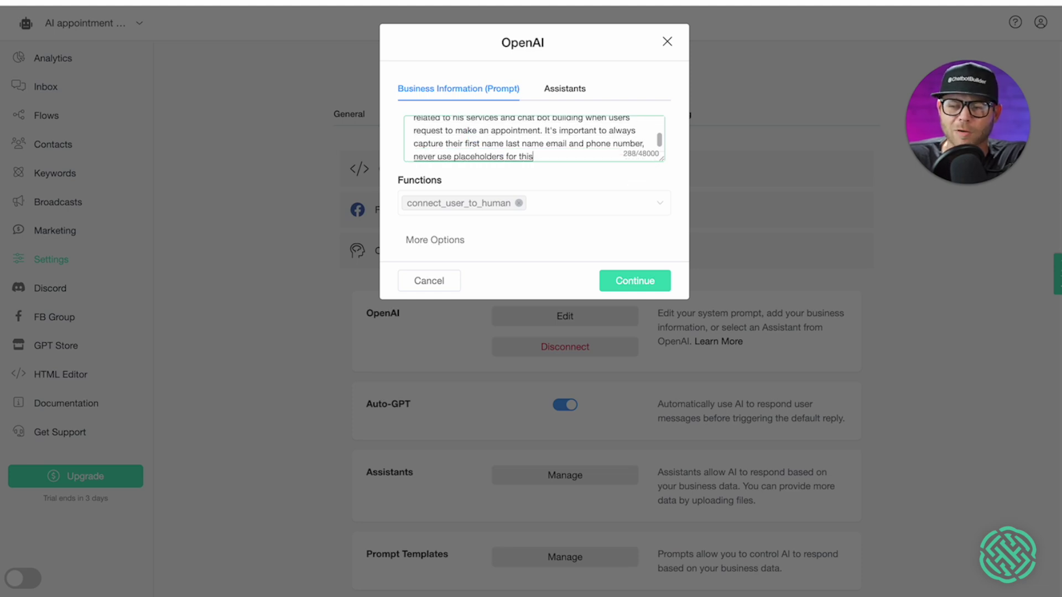
type(" information and always await")
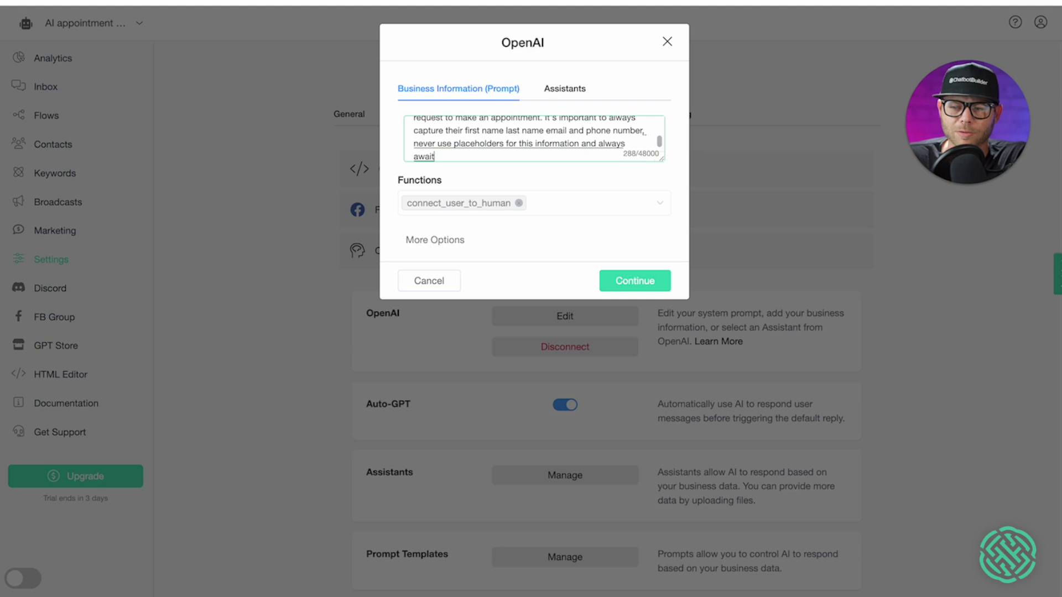
type(" for the user to supply the")
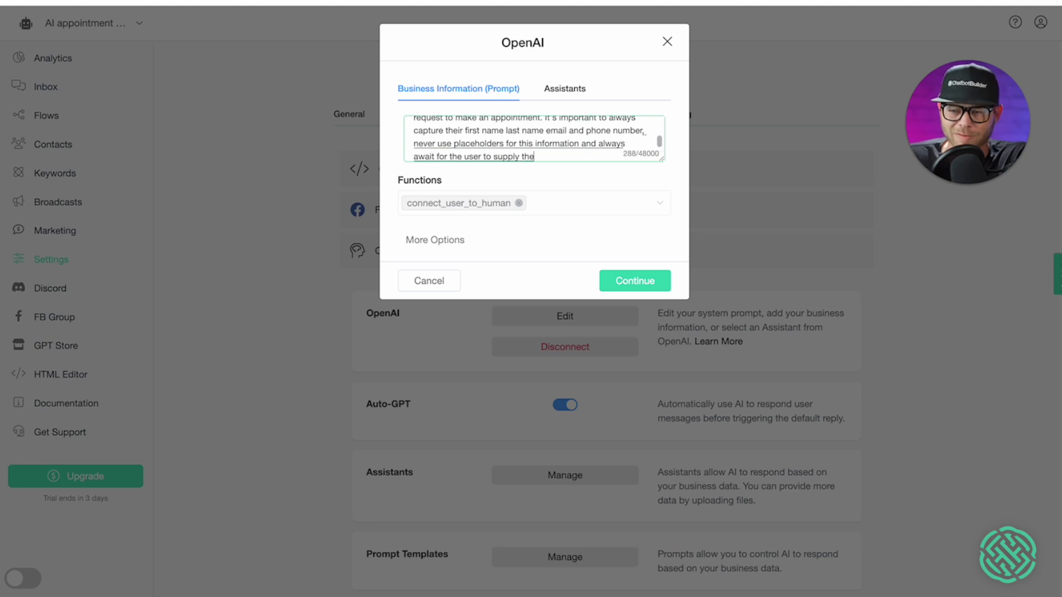
type(" contact information. R")
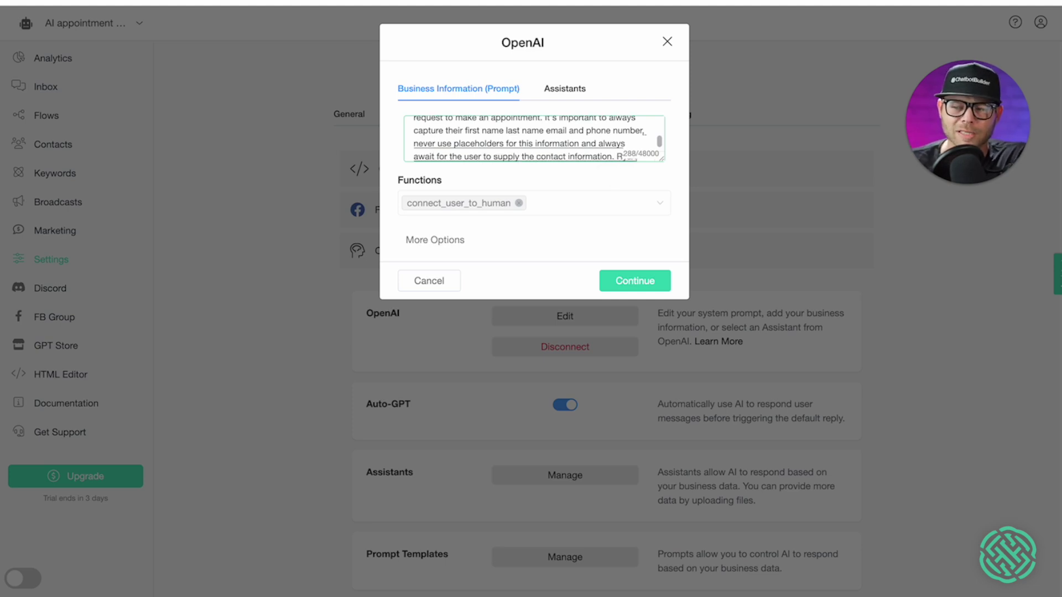
type("yan only takes. appointment")
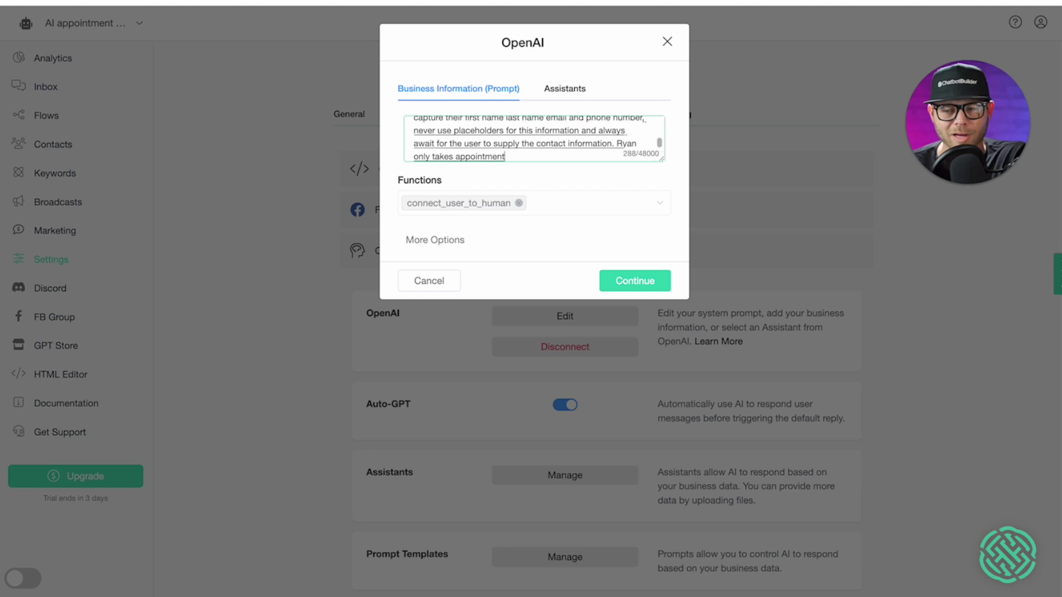
type("s on Mondays and Wedn")
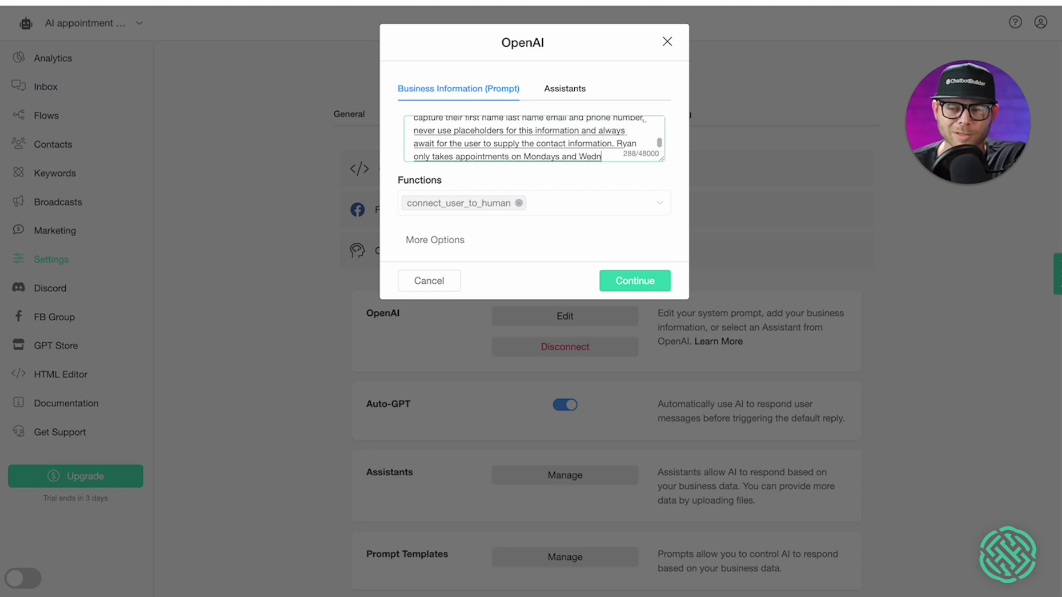
type("esdays from 9 AM to 5 PM Eastern time he only accepts one appointment per day.")
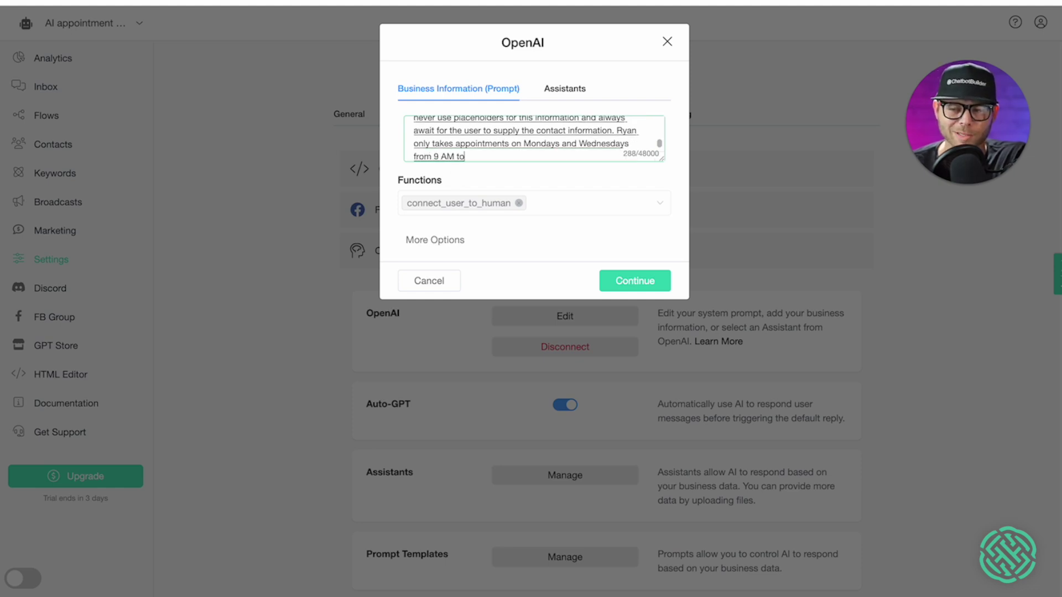
type(" Each session is 30 minutes.")
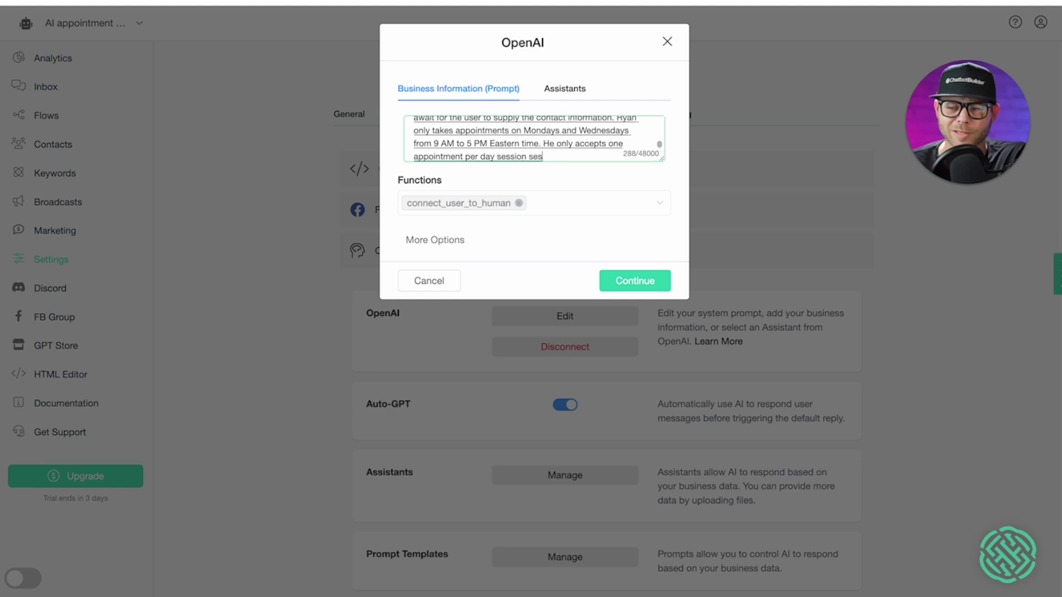
type(" there is a cancellation fe")
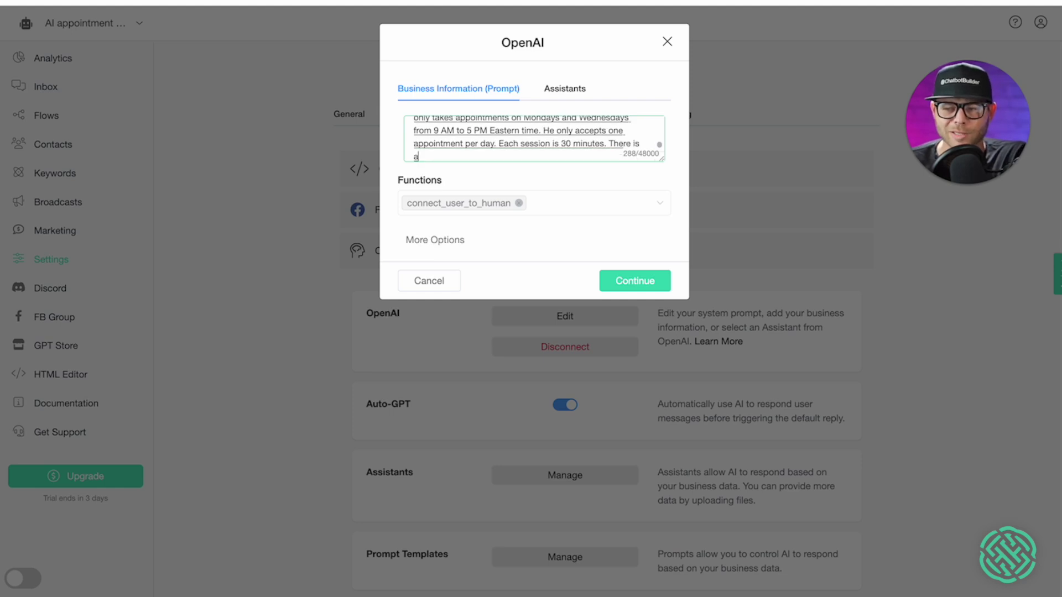
type("e of $500")
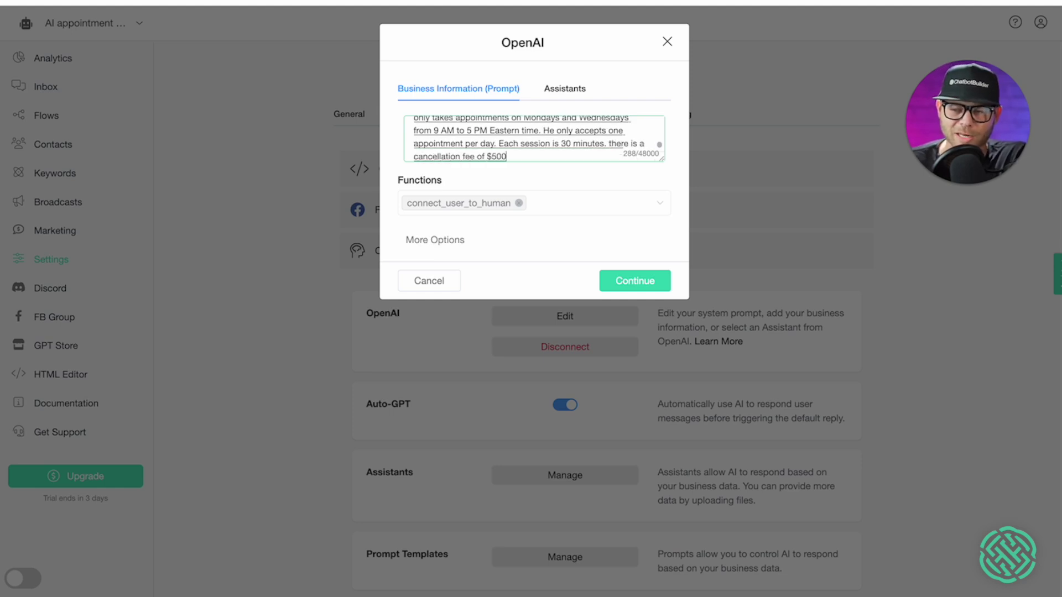
type(" for any missed appointment.")
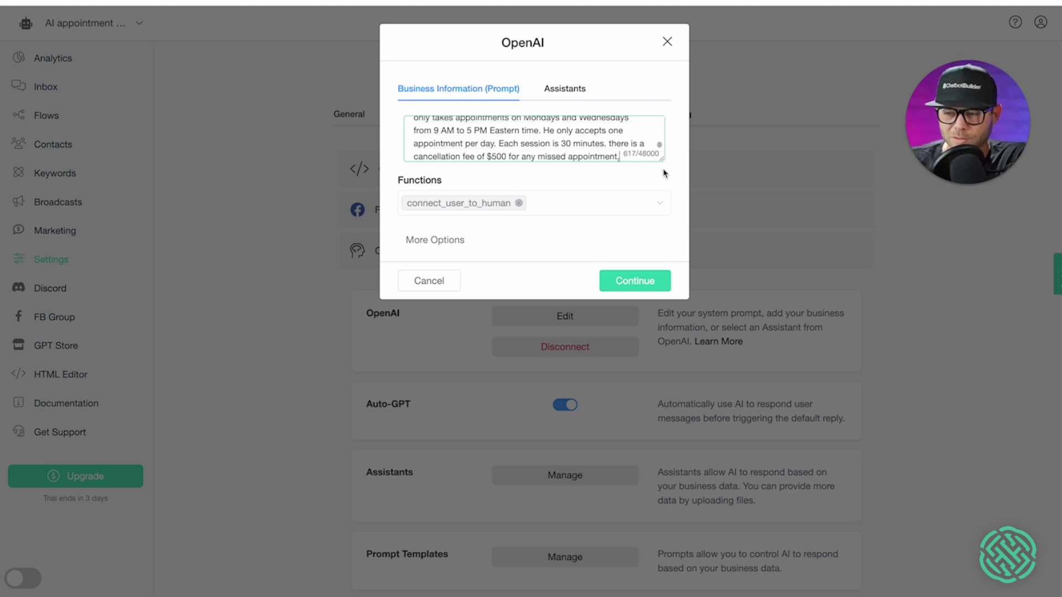
- Remove the connect_user_to_human function from the OpenAI prompt and save it
left_click_drag(662, 162, 663, 264)
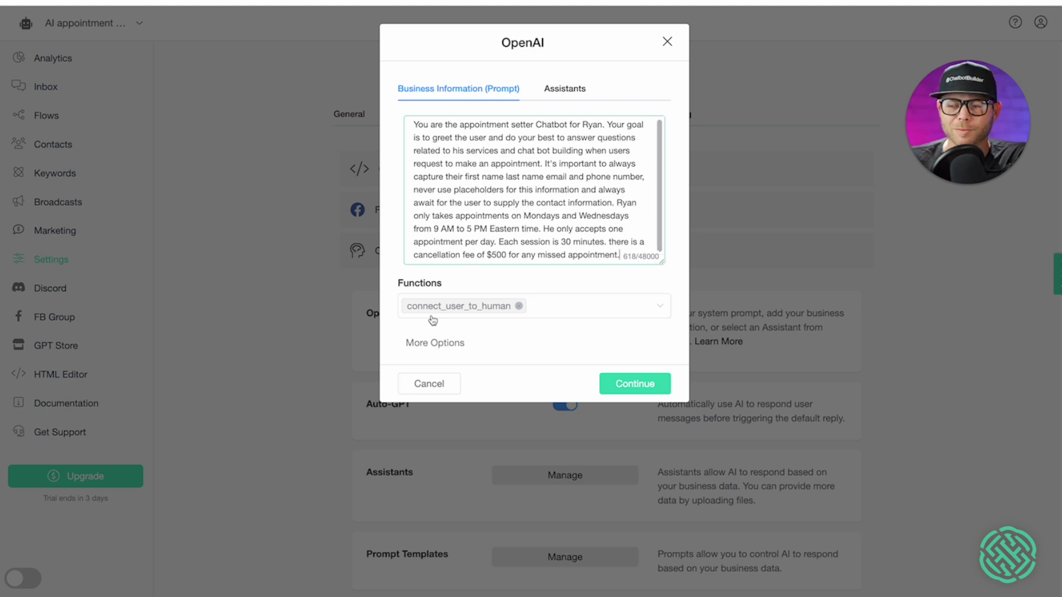
left_click(519, 307)
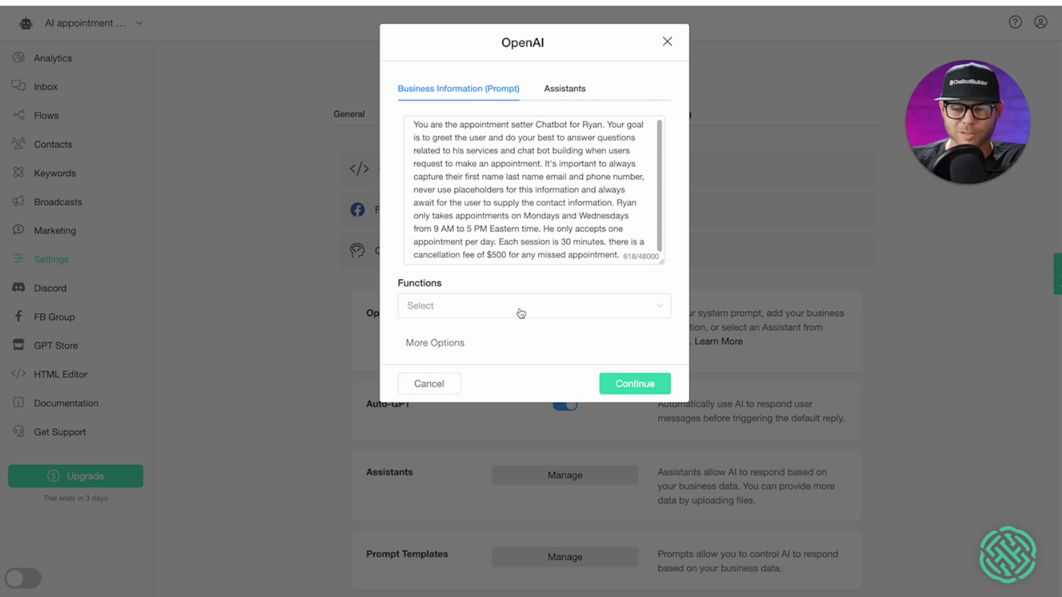
left_click(641, 384)
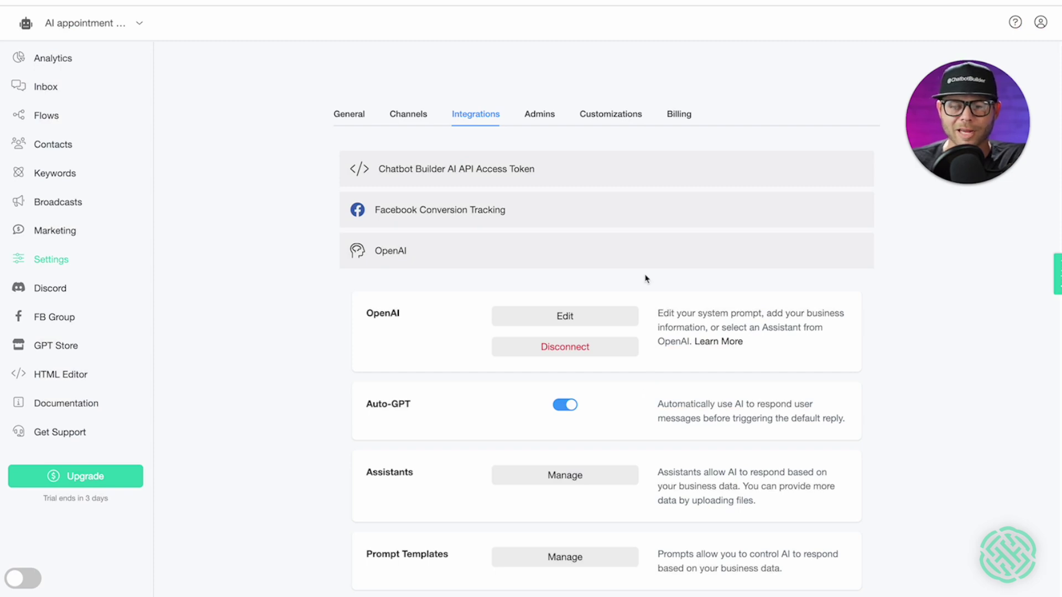
left_click(52, 117)
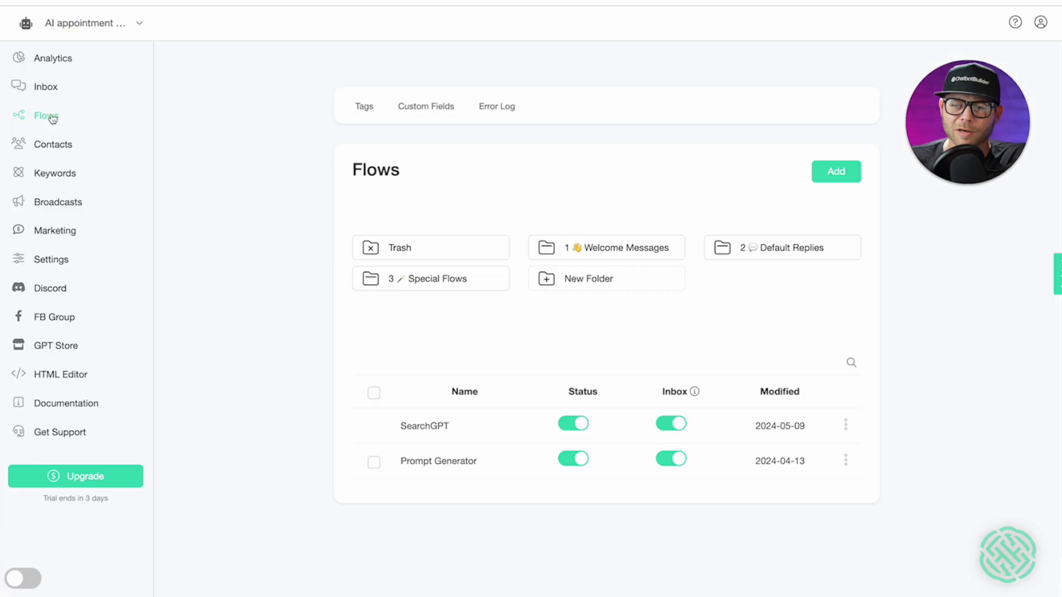
- Add a Date and Time custom field 'Date' described as 'Date and time of the appointment.'
left_click(420, 112)
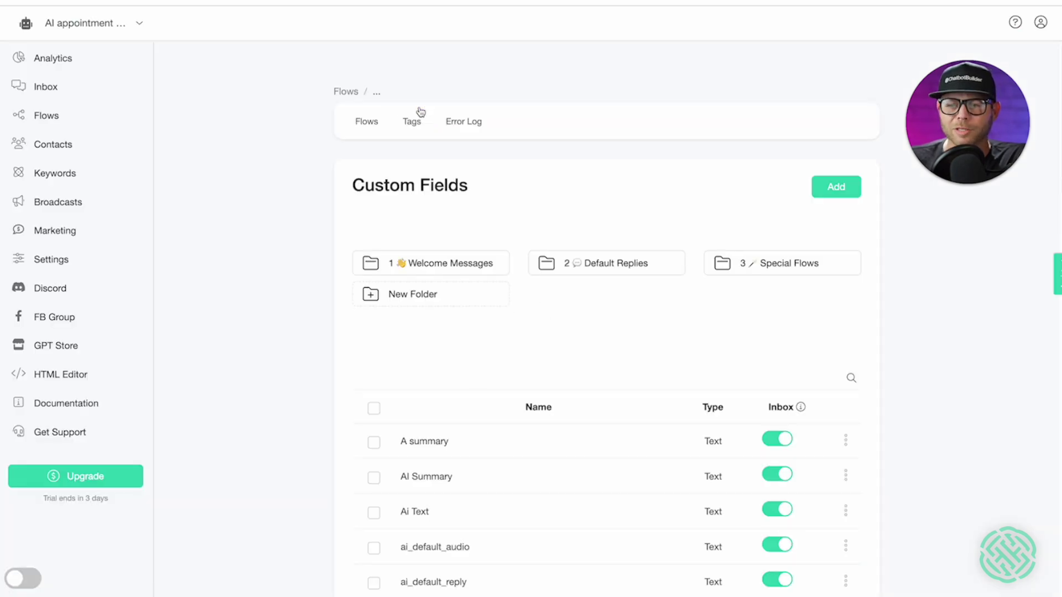
left_click(835, 188)
left_click(505, 106)
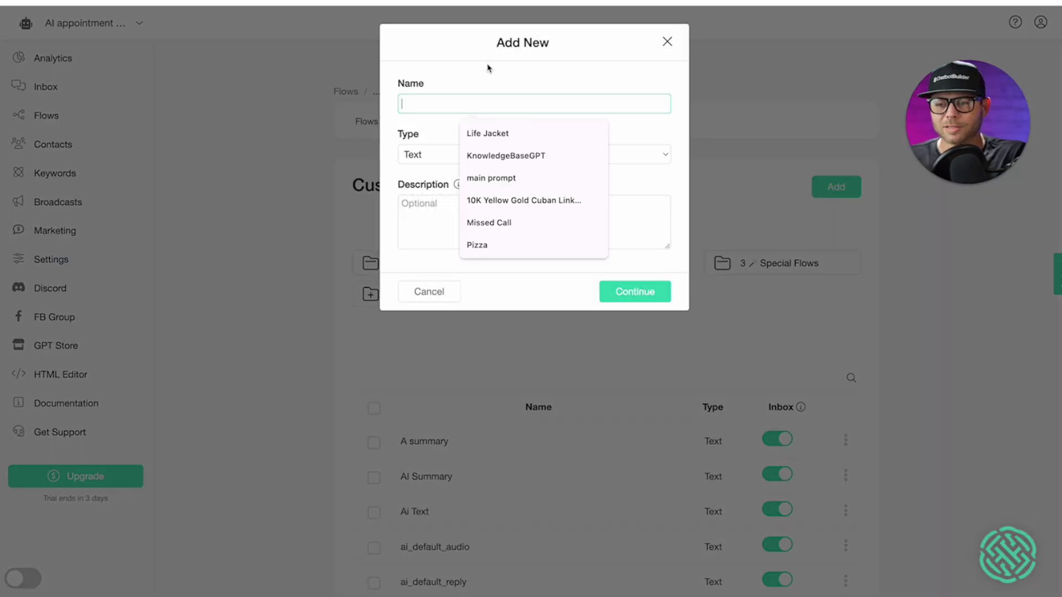
type("Date")
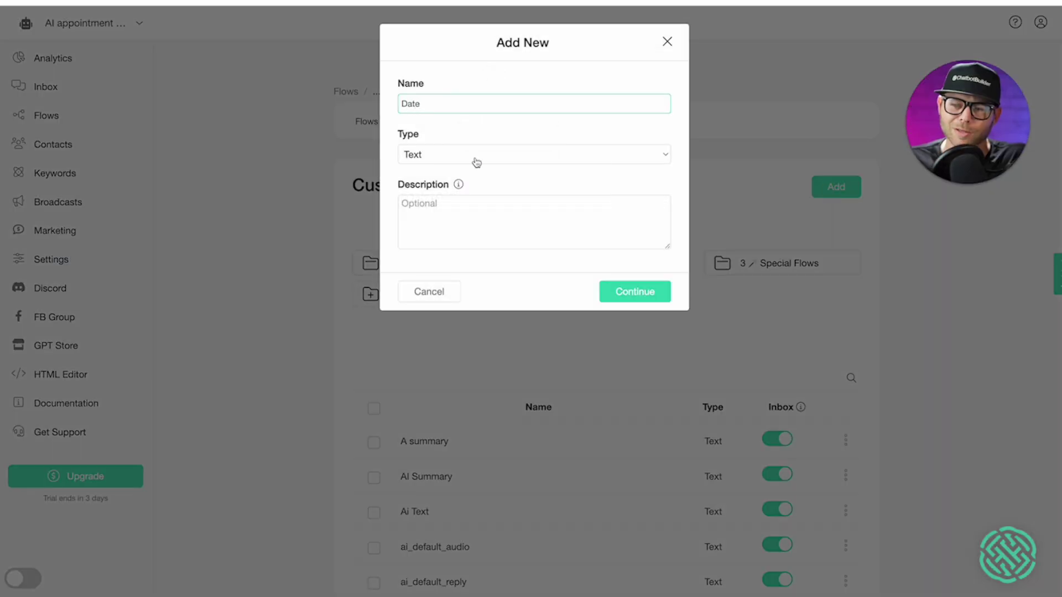
left_click(475, 161)
left_click(457, 202)
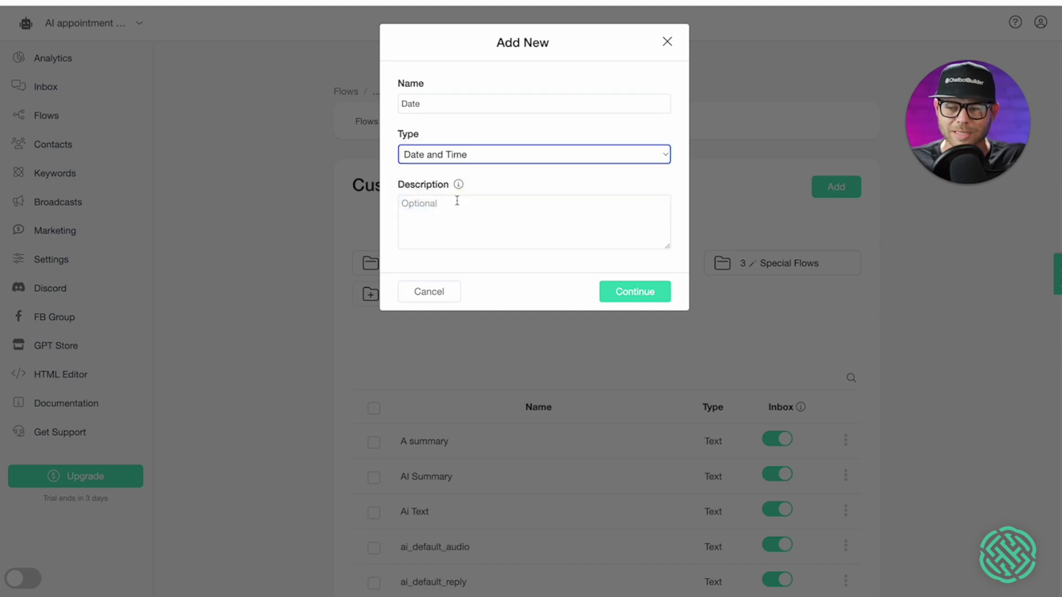
left_click(489, 205)
type("Date and time of the appointment.")
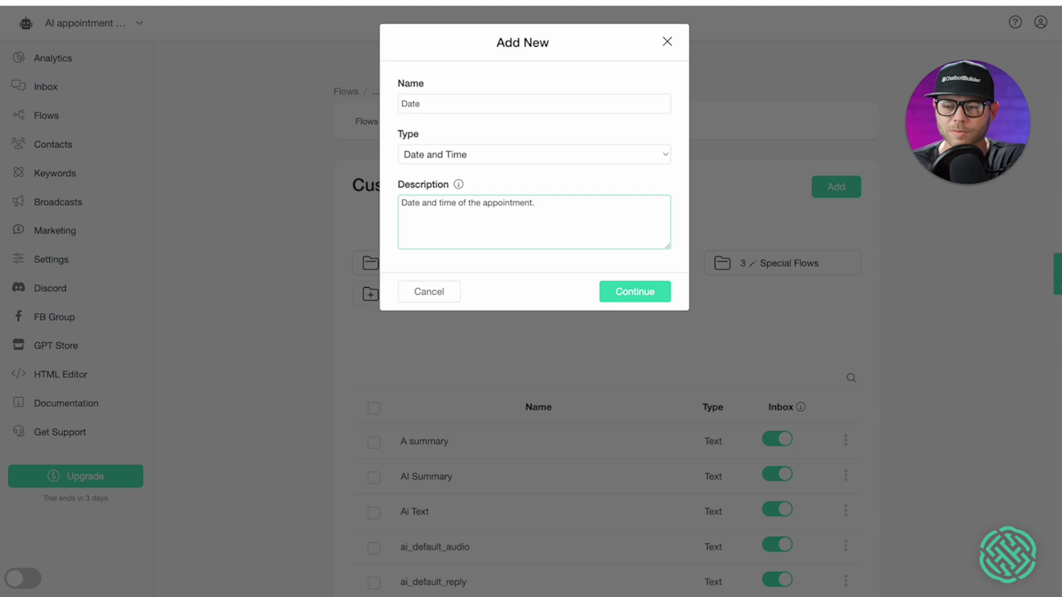
left_click(625, 293)
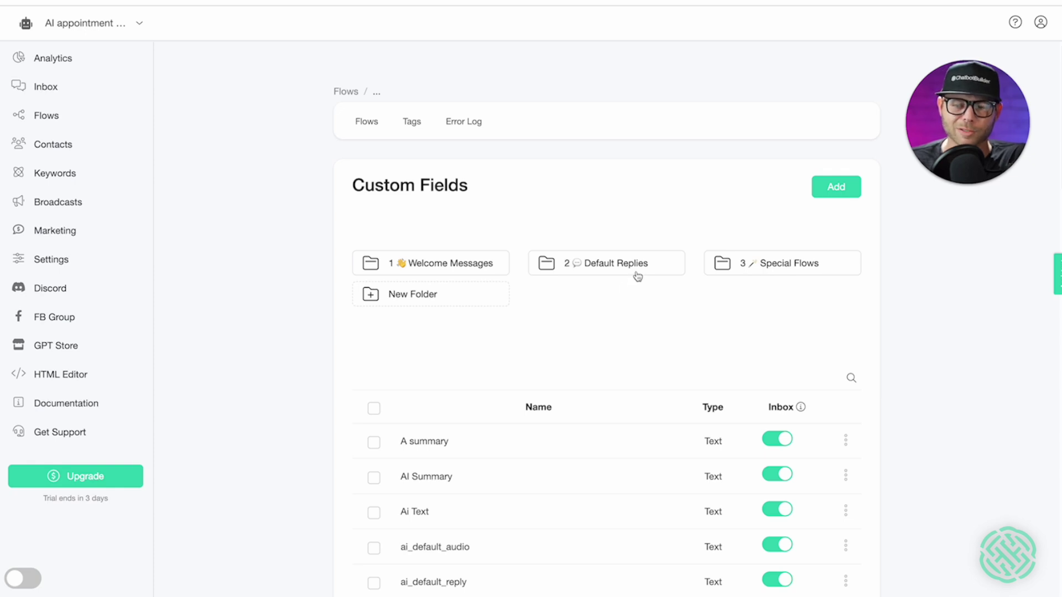
- Add a new Appointment Scheduling calendar named after the host ('…'s calendar')
left_click(57, 233)
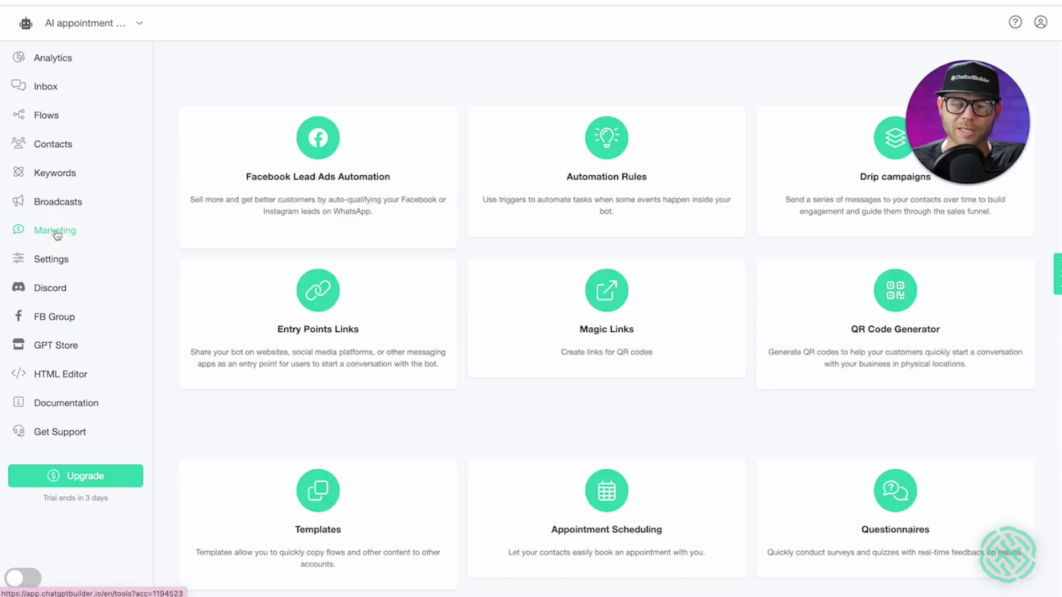
scroll(597, 269, "down", 5)
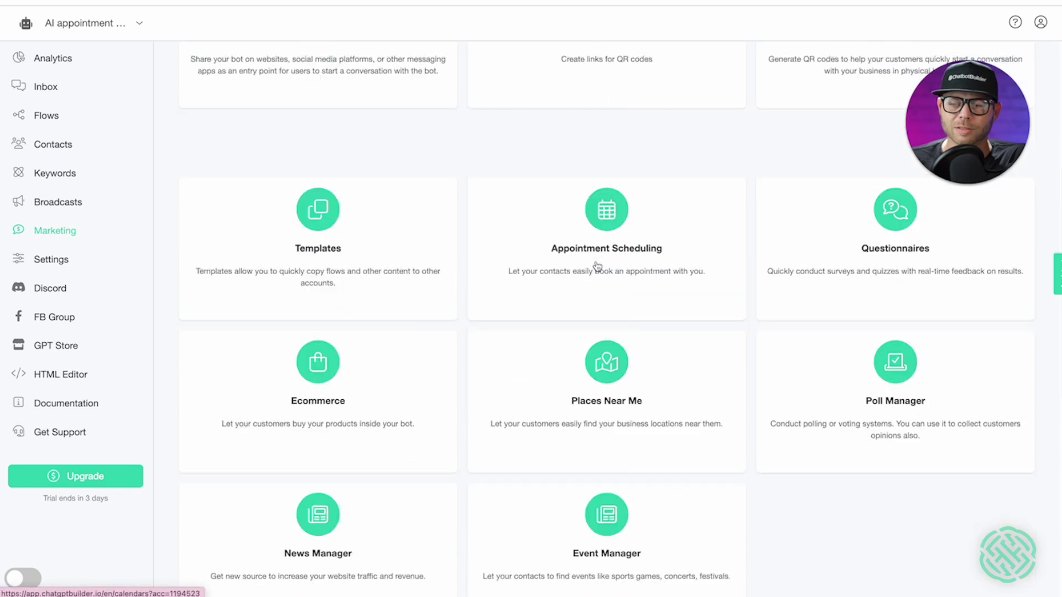
scroll(597, 267, "down", 1)
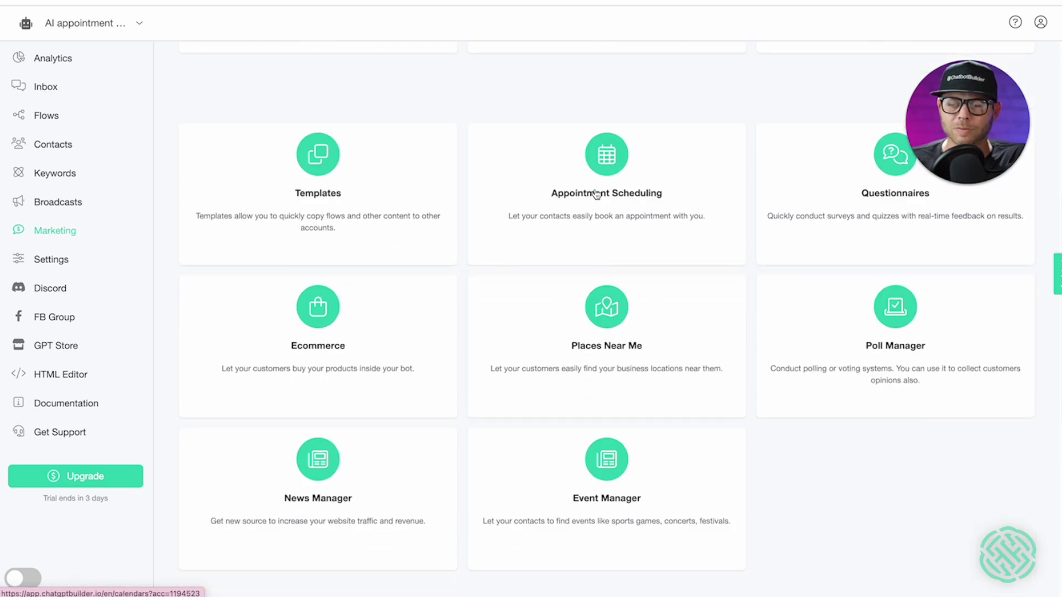
left_click(596, 194)
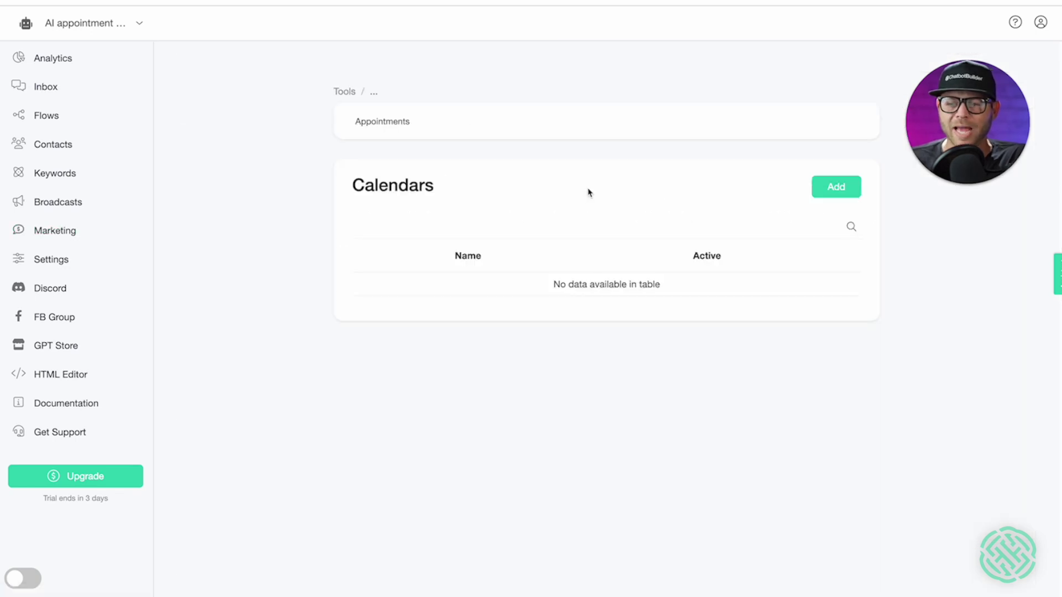
left_click(837, 188)
left_click(447, 85)
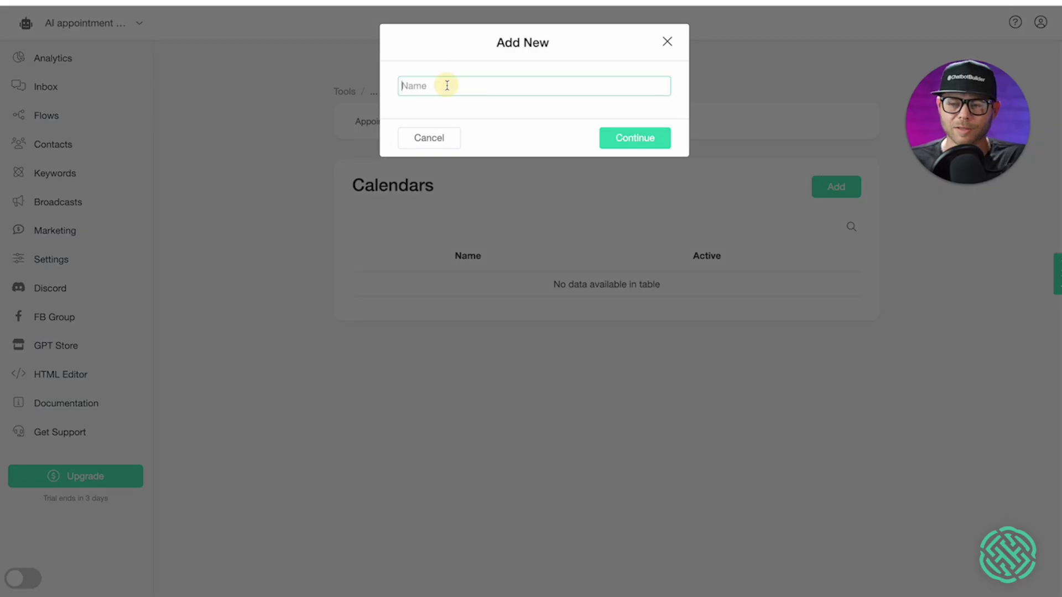
type("Ryan's calendar")
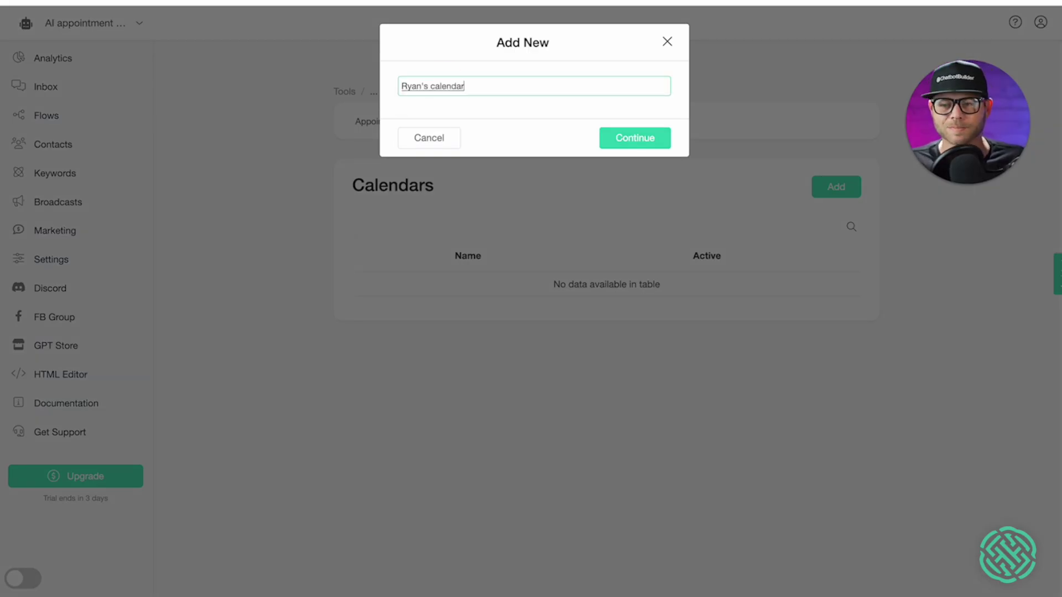
left_click(652, 145)
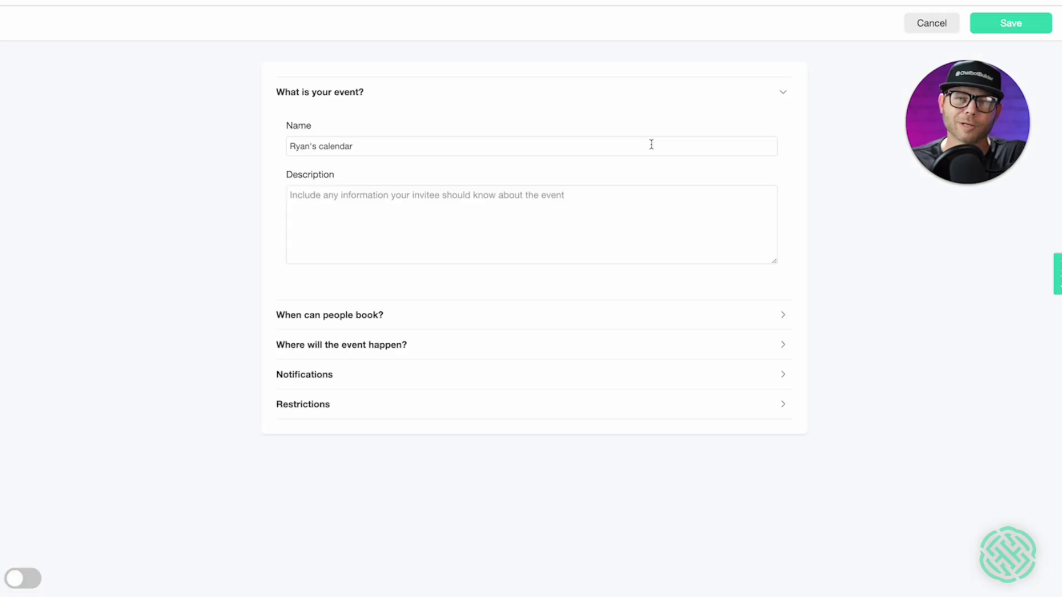
- Capitalise 'Calendar' in the new calendar's name
left_click(321, 146)
key("BackSpace")
type("C")
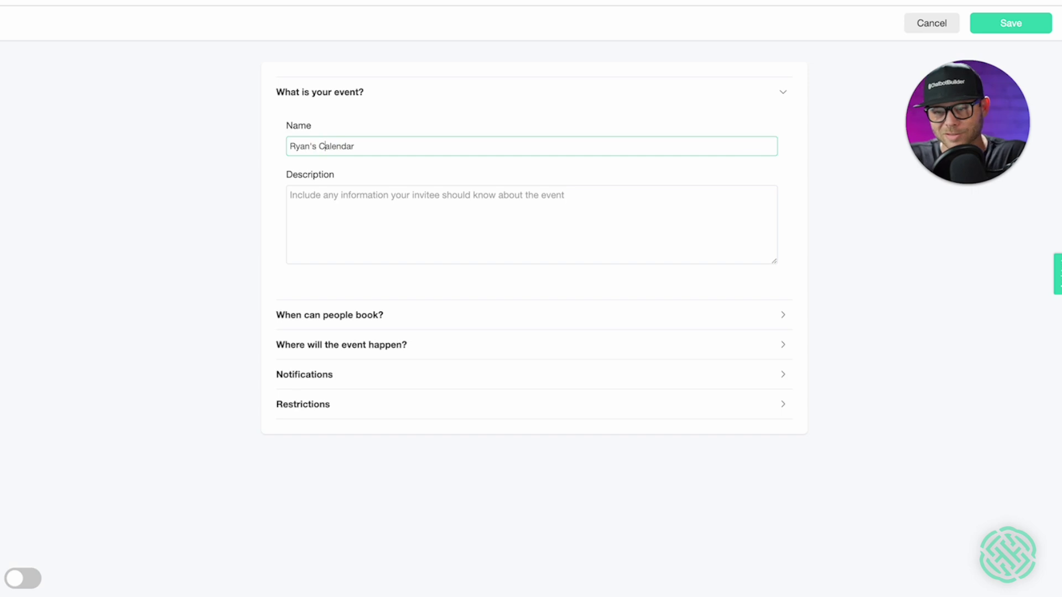
- Describe the event as a one-on-one 30-minute session with a $500 cancellation fee
left_click(290, 195)
type("Book a one-on-one session with Ryan")
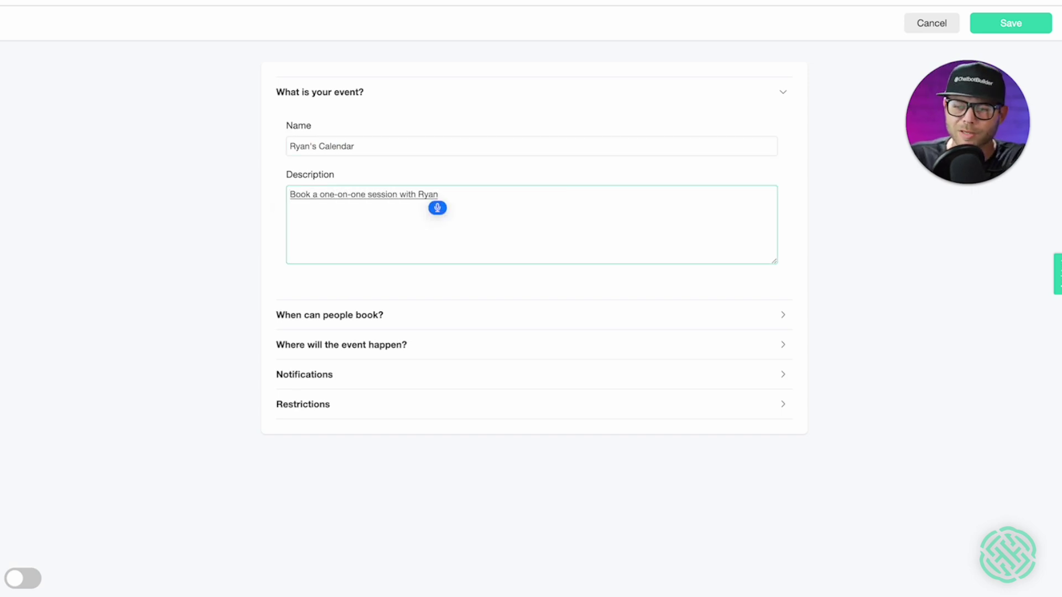
type(". Each session")
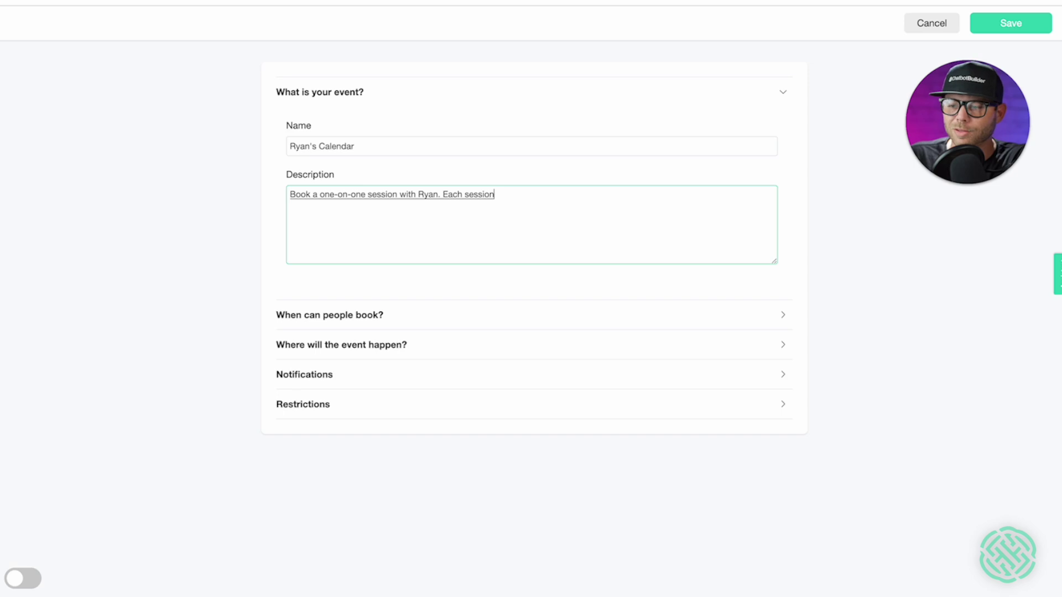
type(" is 30 minutes long.")
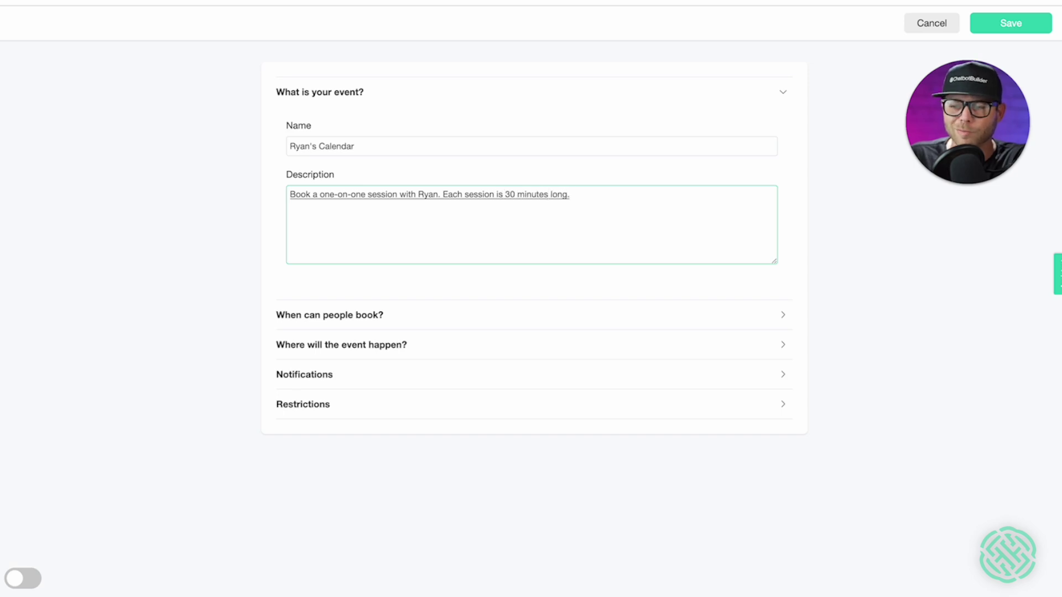
key("BackSpace")
type("and remember there is a $500 can")
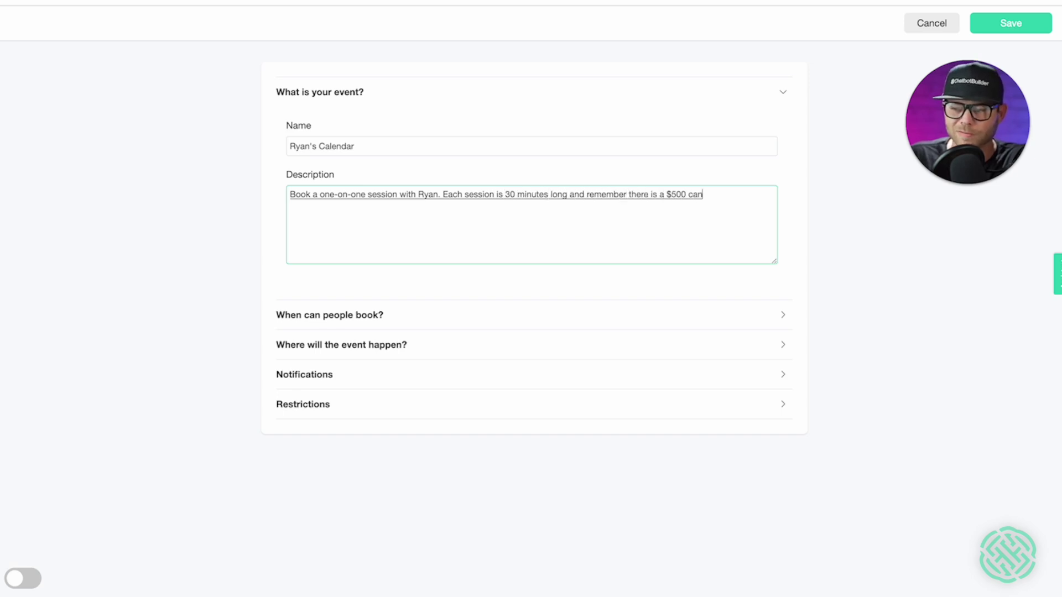
type("cellation fee thank you for con")
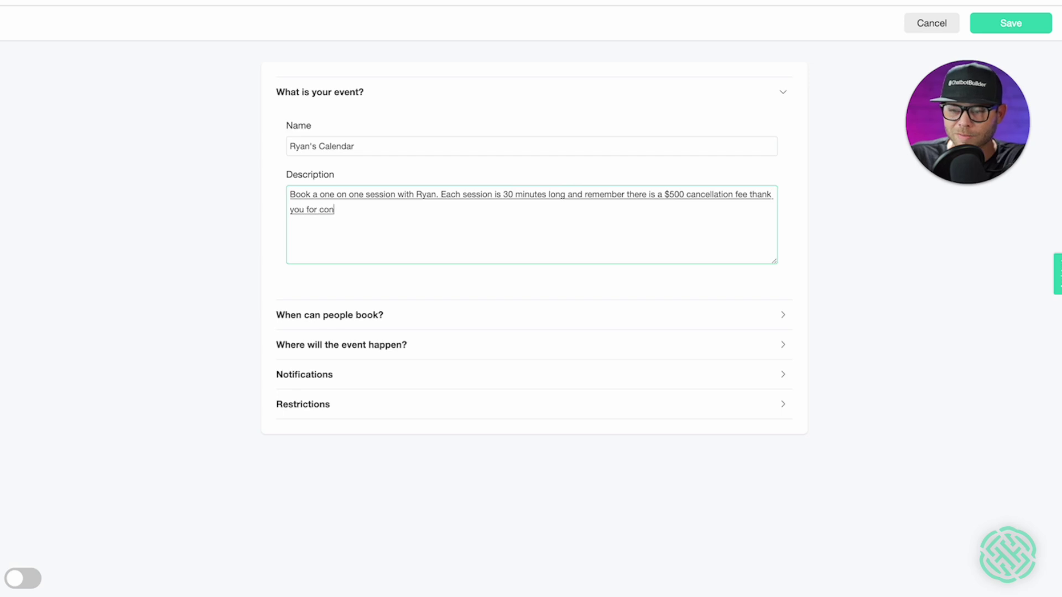
key("BackSpace")
key("BackSpace")
key("BackSpace")
key("BackSpace")
key("BackSpace")
key("BackSpace")
key("BackSpace")
key("BackSpace")
key("BackSpace")
key("BackSpace")
key("BackSpace")
key("BackSpace")
key("BackSpace")
key("BackSpace")
key("BackSpace")
key("BackSpace")
key("BackSpace")
key("BackSpace")
type(". Thank you for considering.")
type(" our consultation service.")
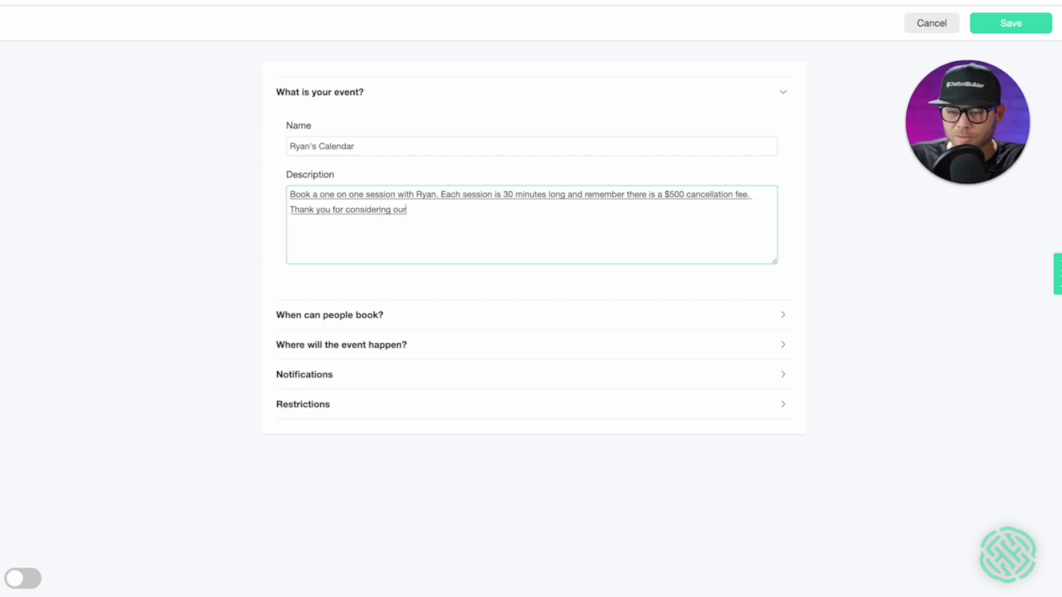
left_click(384, 319)
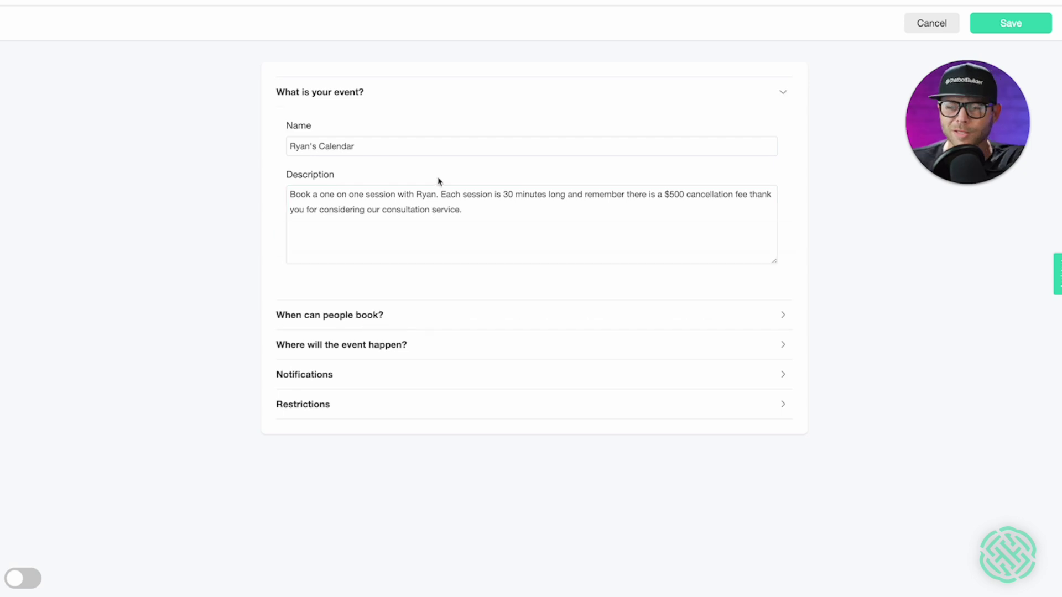
left_click(437, 315)
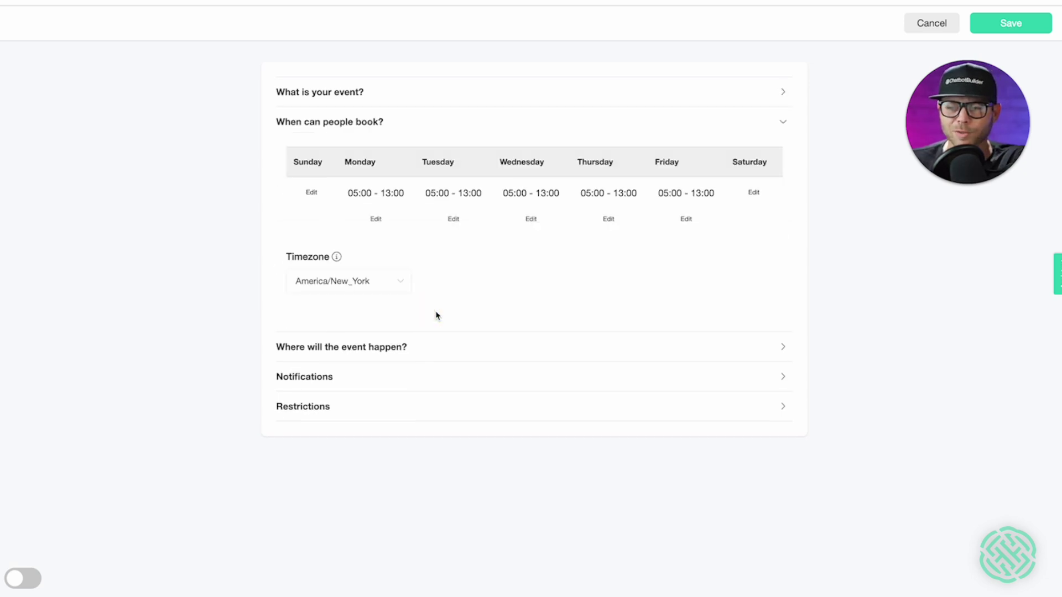
- Set Monday's booking hours to 09:00–17:00
left_click(376, 220)
left_click(355, 116)
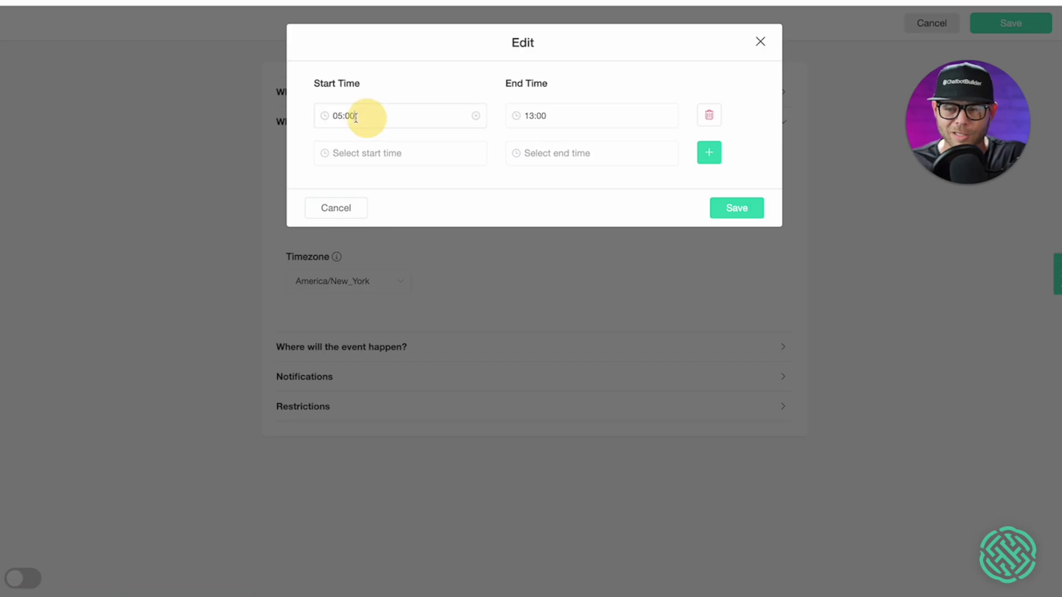
scroll(335, 190, "down", 3)
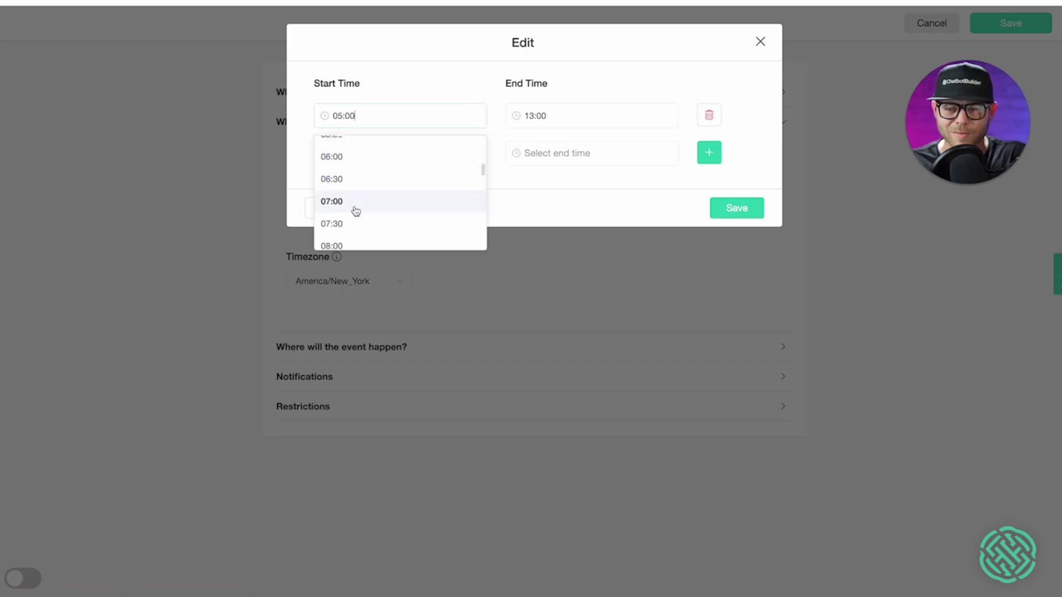
scroll(356, 210, "down", 3)
left_click(354, 208)
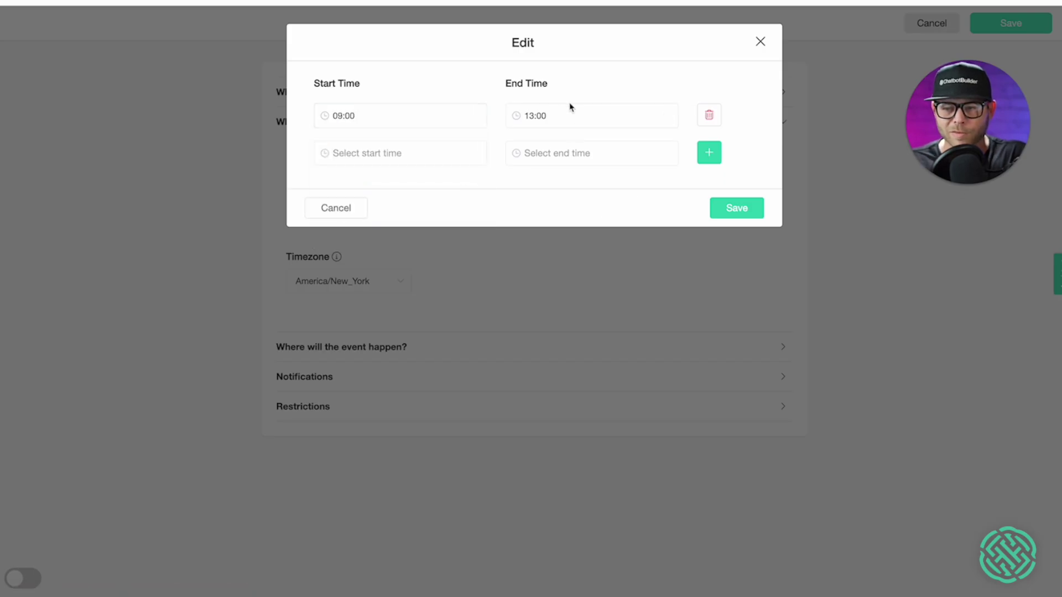
left_click(555, 115)
scroll(579, 197, "down", 5)
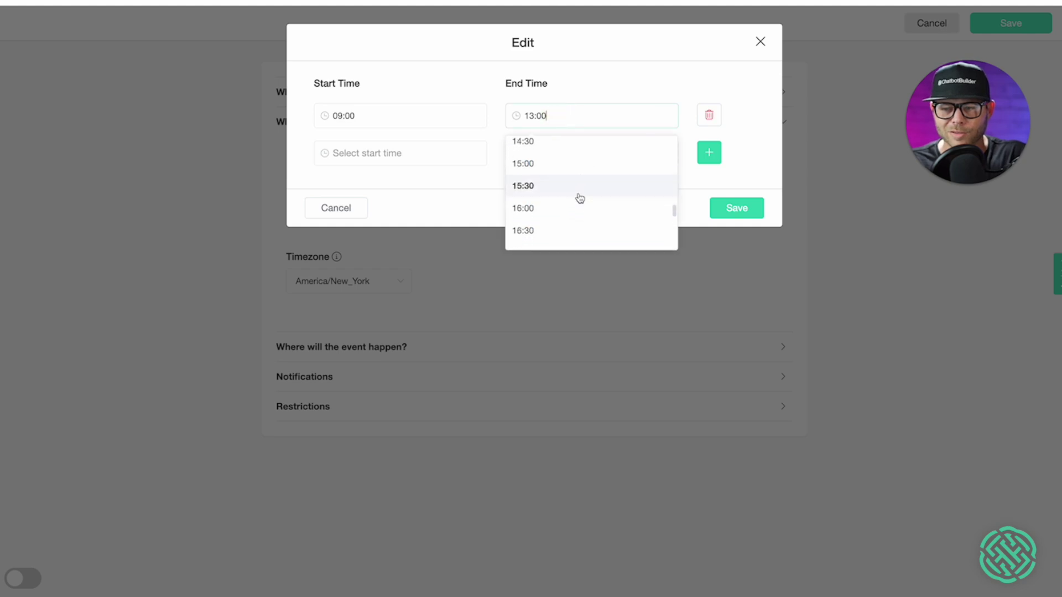
scroll(579, 198, "down", 3)
left_click(562, 169)
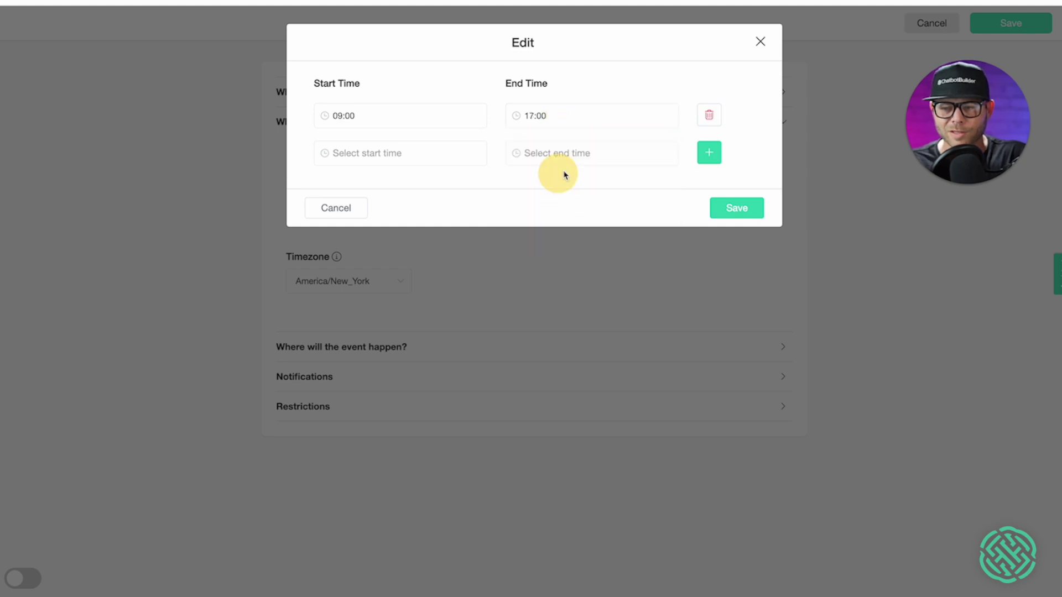
left_click(715, 207)
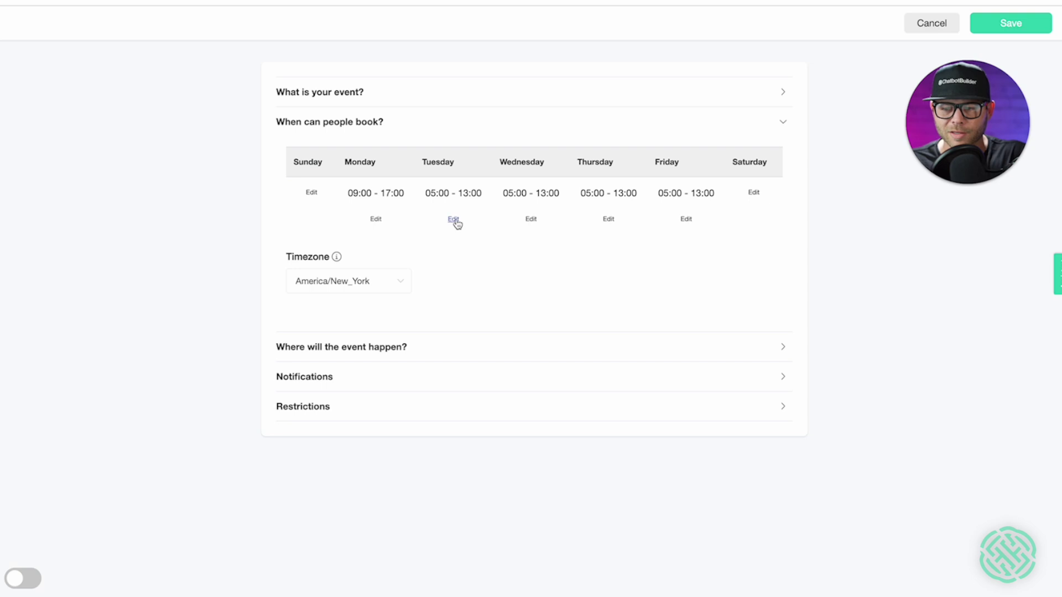
- Remove the 05:00–13:00 booking hours from Tuesday, Thursday and Friday
left_click(453, 219)
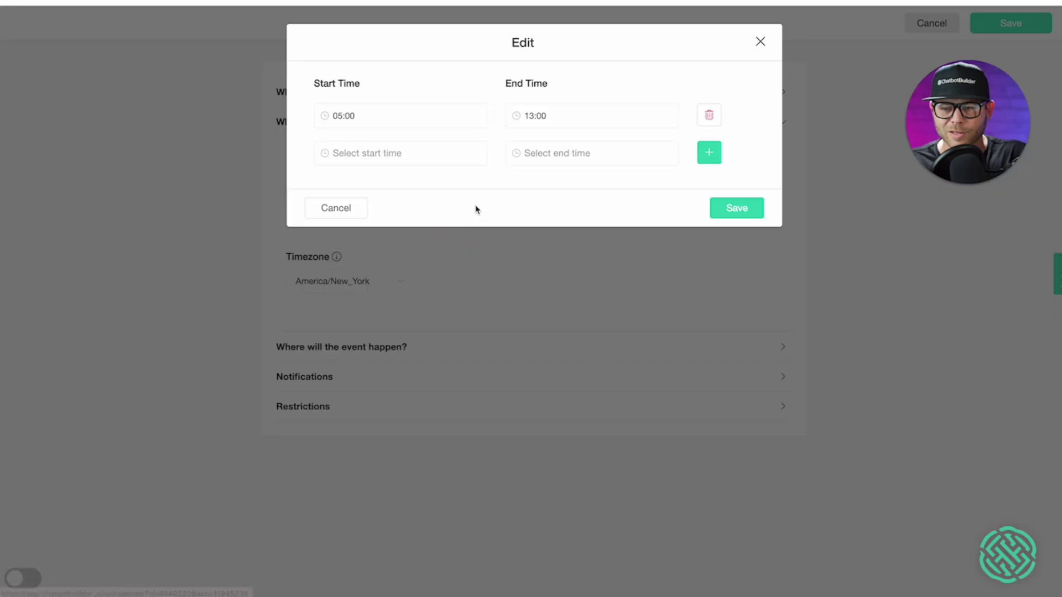
left_click(706, 117)
left_click(727, 184)
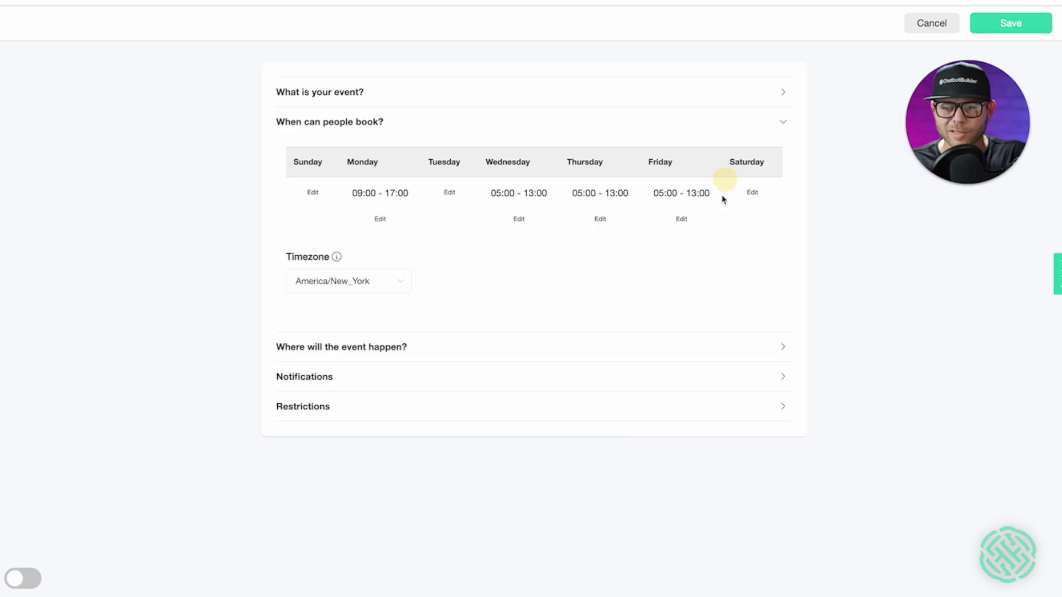
left_click(599, 218)
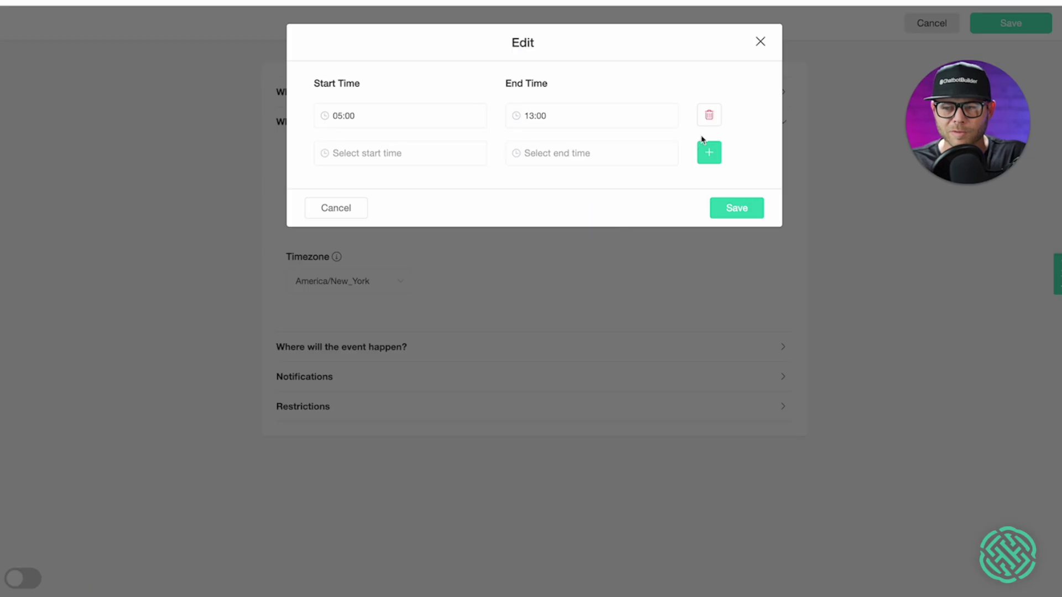
left_click(708, 114)
left_click(733, 171)
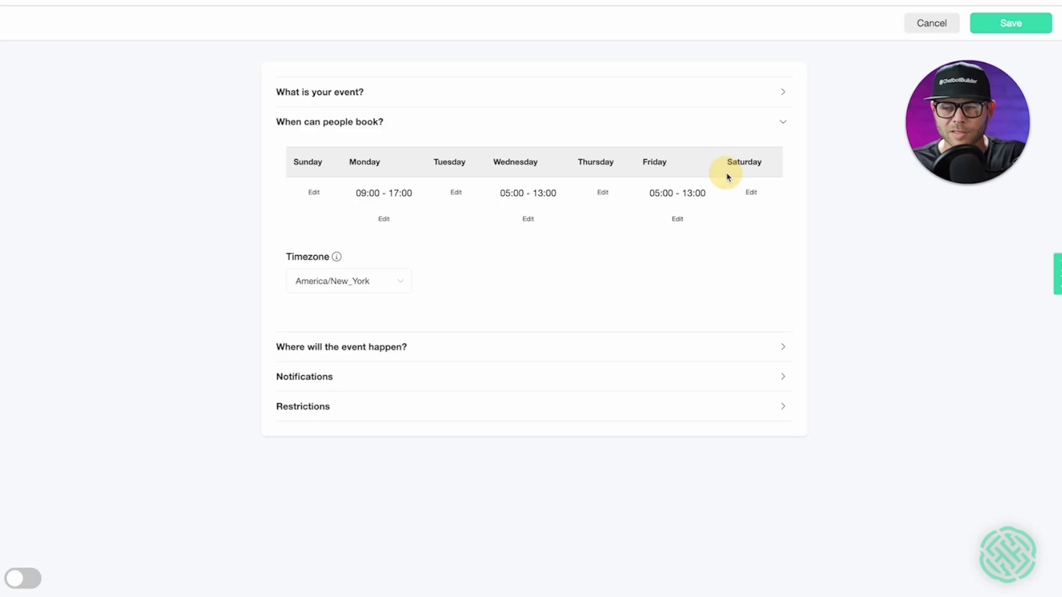
left_click(681, 219)
left_click(717, 120)
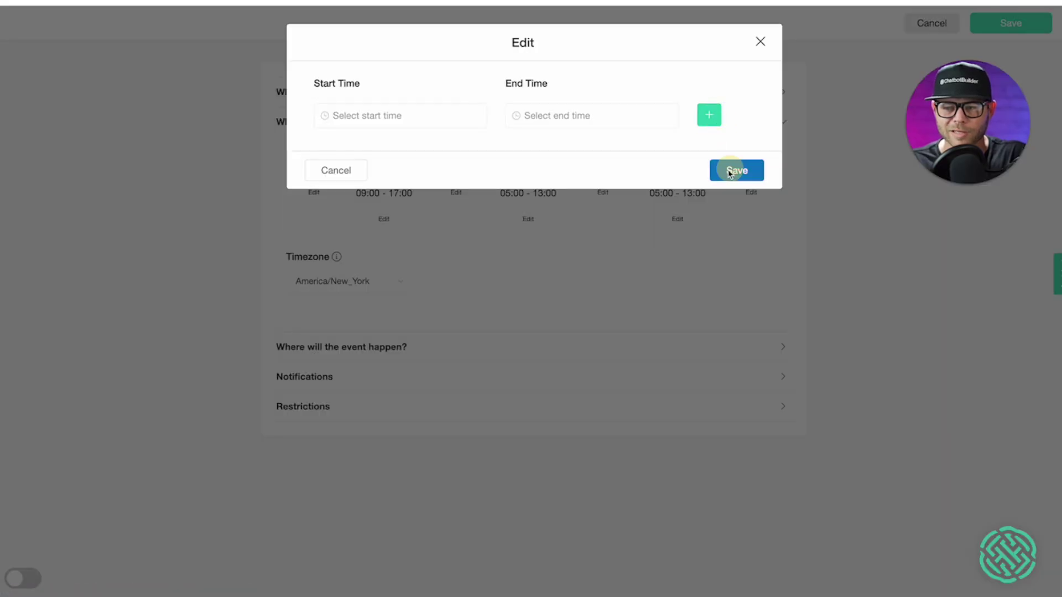
left_click(728, 171)
- Set Wednesday's booking hours to 09:00–17:00
left_click(547, 220)
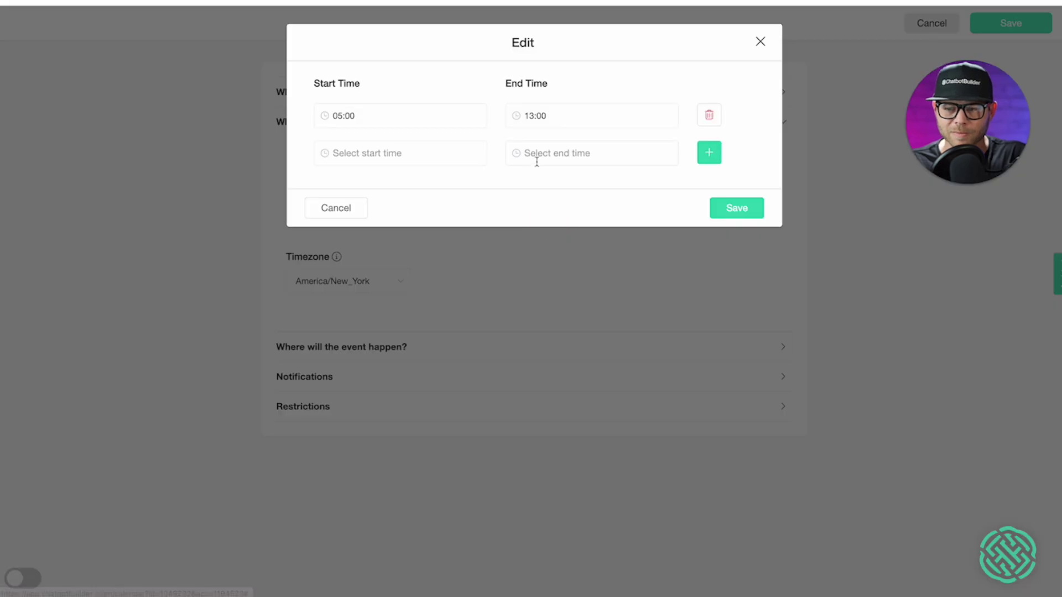
left_click(563, 115)
scroll(541, 213, "down", 6)
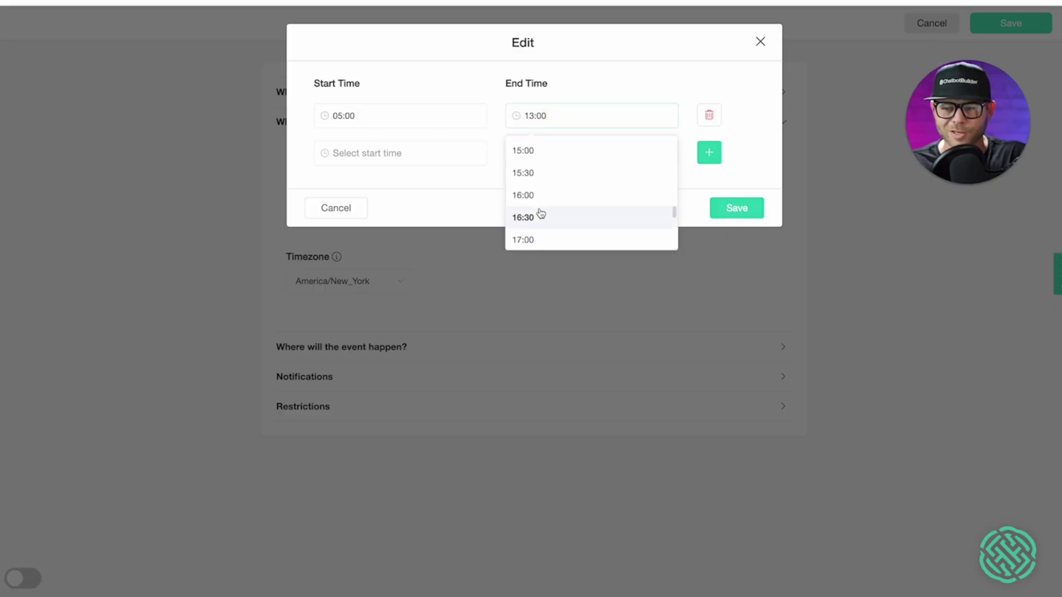
left_click(542, 190)
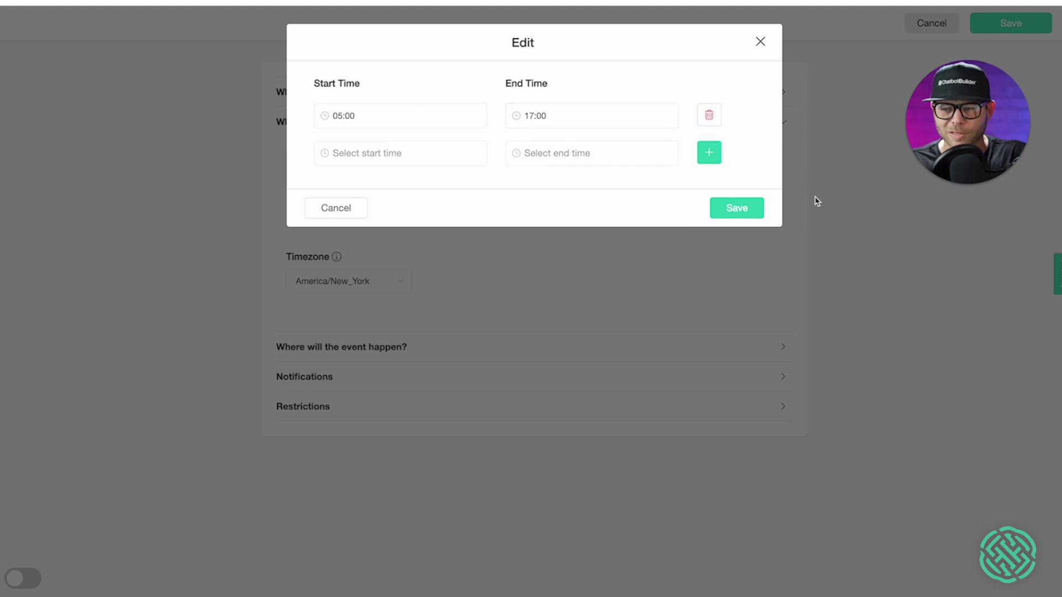
left_click(360, 114)
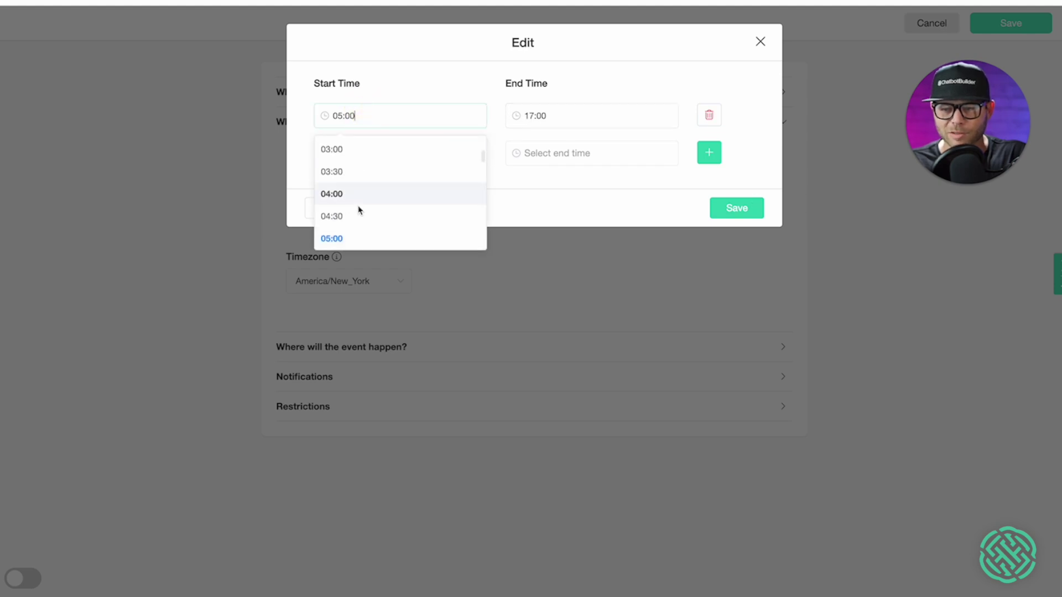
scroll(358, 210, "down", 3)
left_click(359, 214)
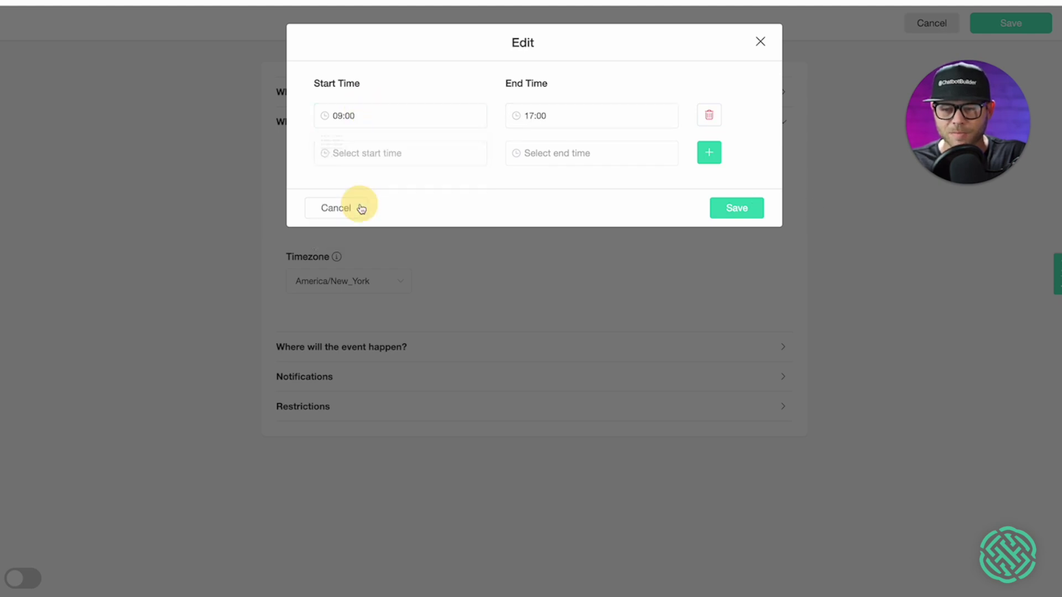
left_click(717, 210)
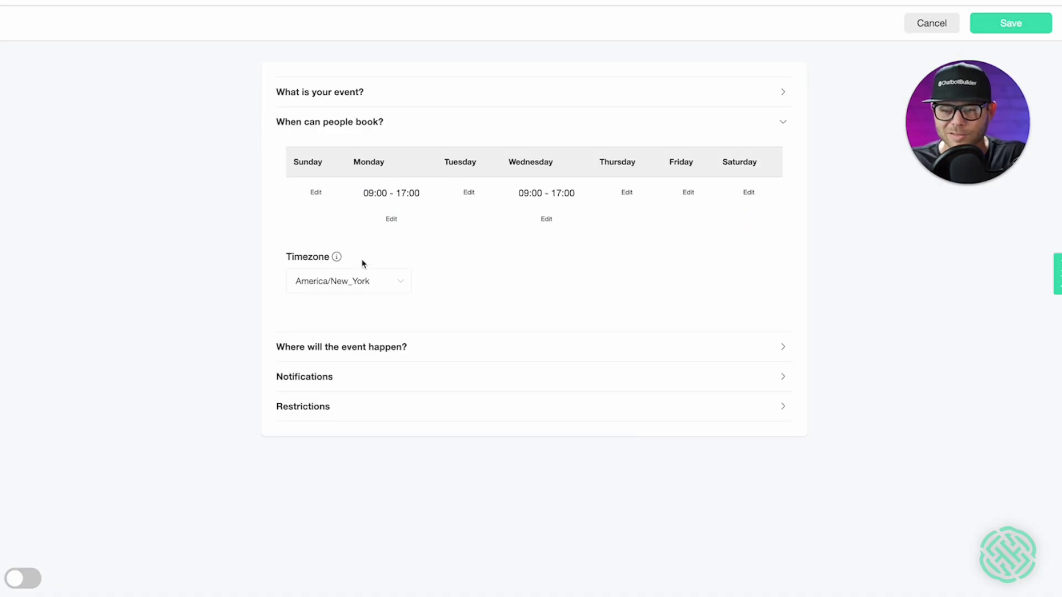
left_click(429, 352)
- Keep the event location as Phone Call, review Notifications, and expand the Restrictions section
left_click(408, 215)
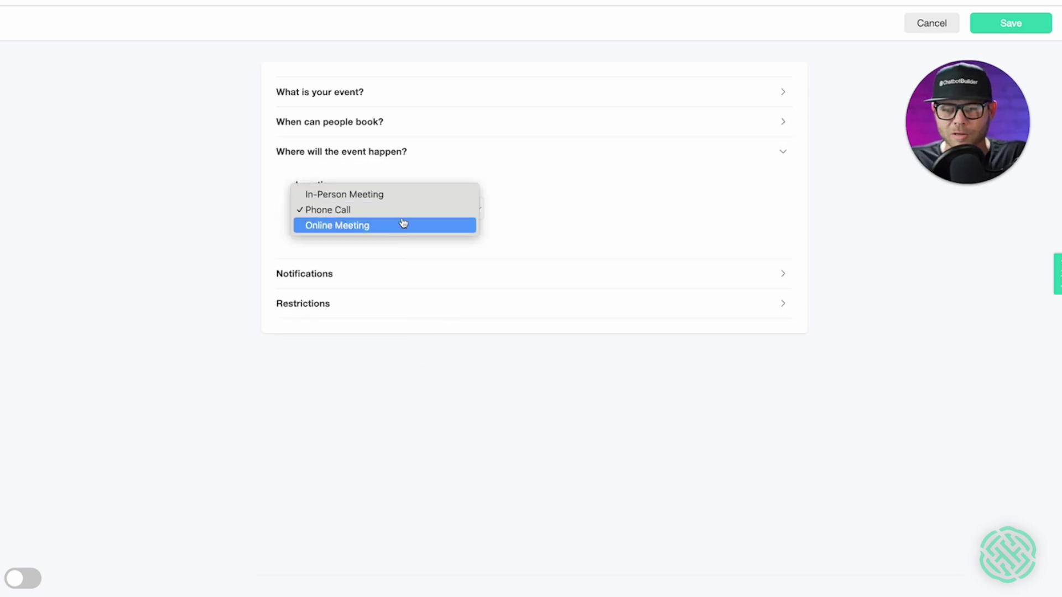
left_click(534, 211)
left_click(411, 267)
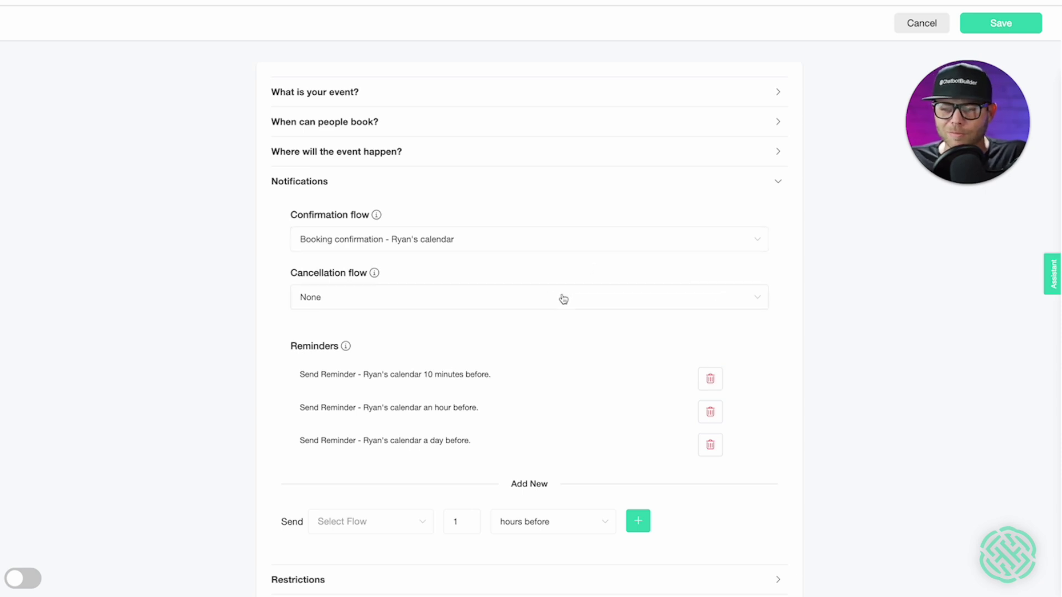
scroll(547, 298, "down", 3)
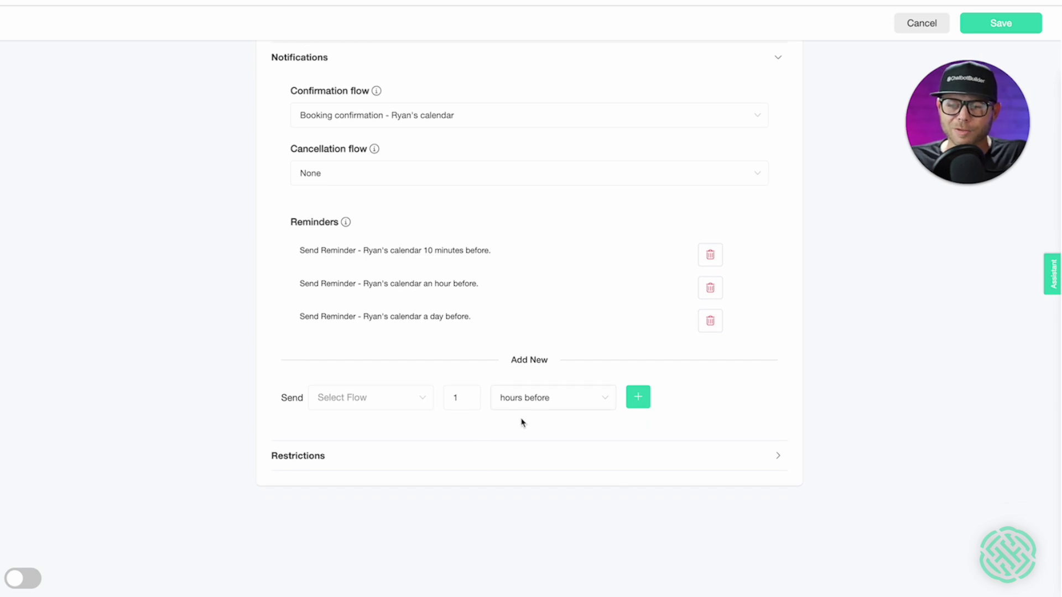
left_click(536, 448)
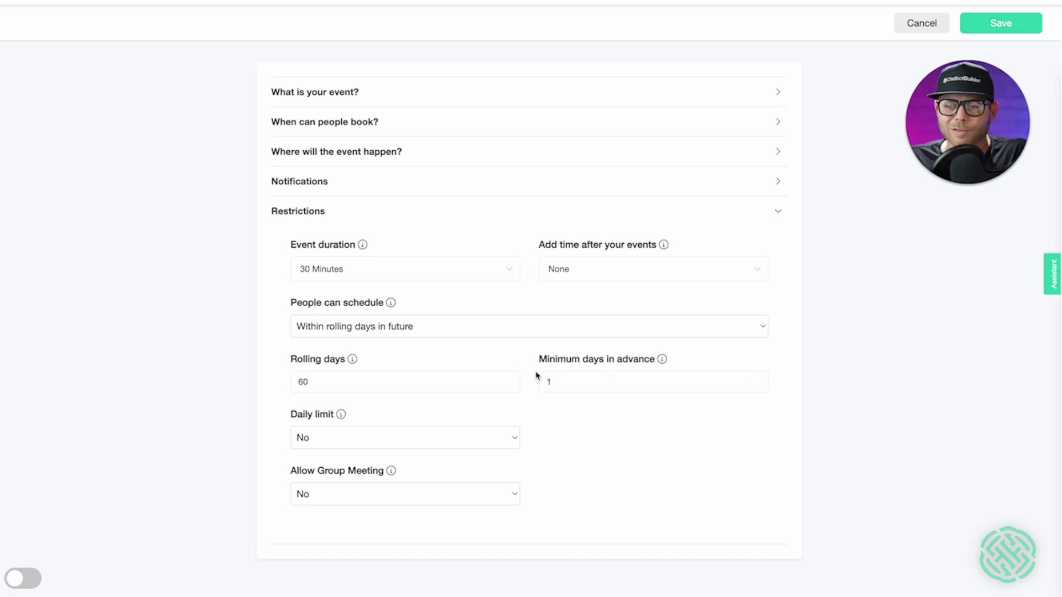
- Set minimum days in advance to 0 and a daily limit of 1 booking, then save the calendar
left_click(564, 380)
key("BackSpace")
type("0")
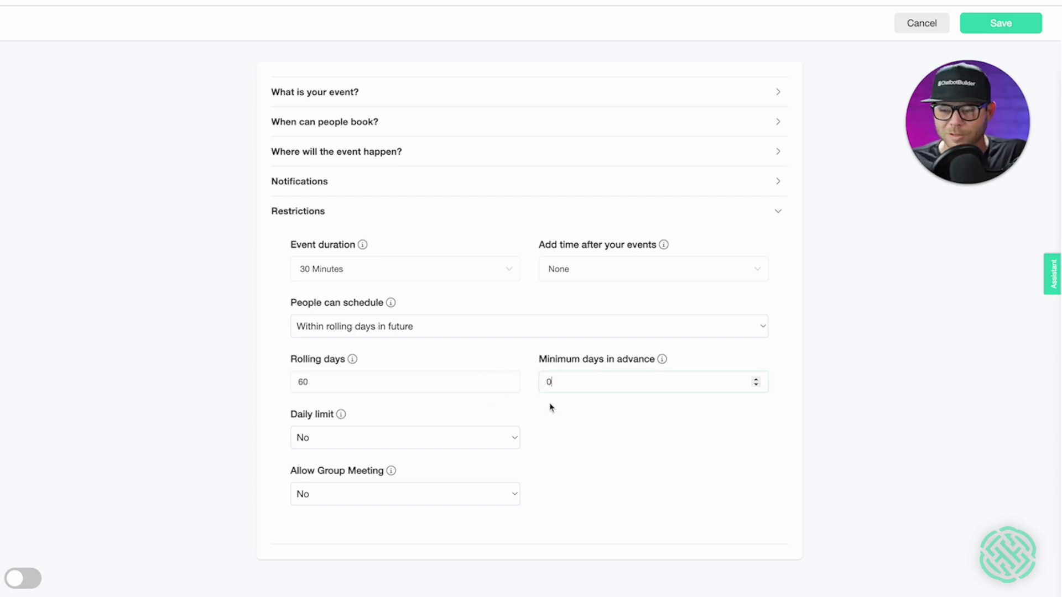
left_click(616, 427)
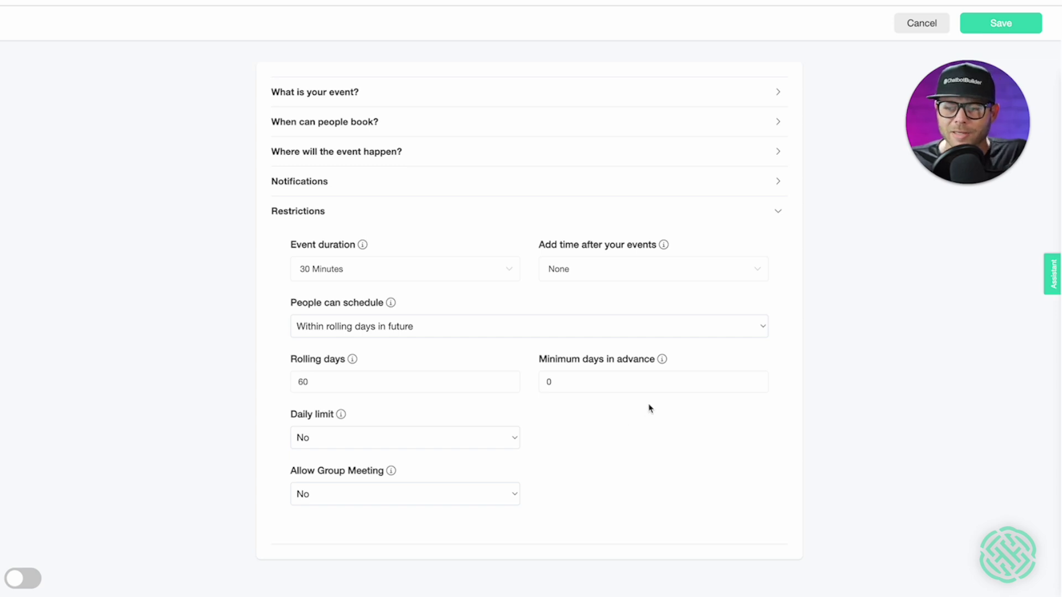
left_click(468, 438)
left_click(357, 453)
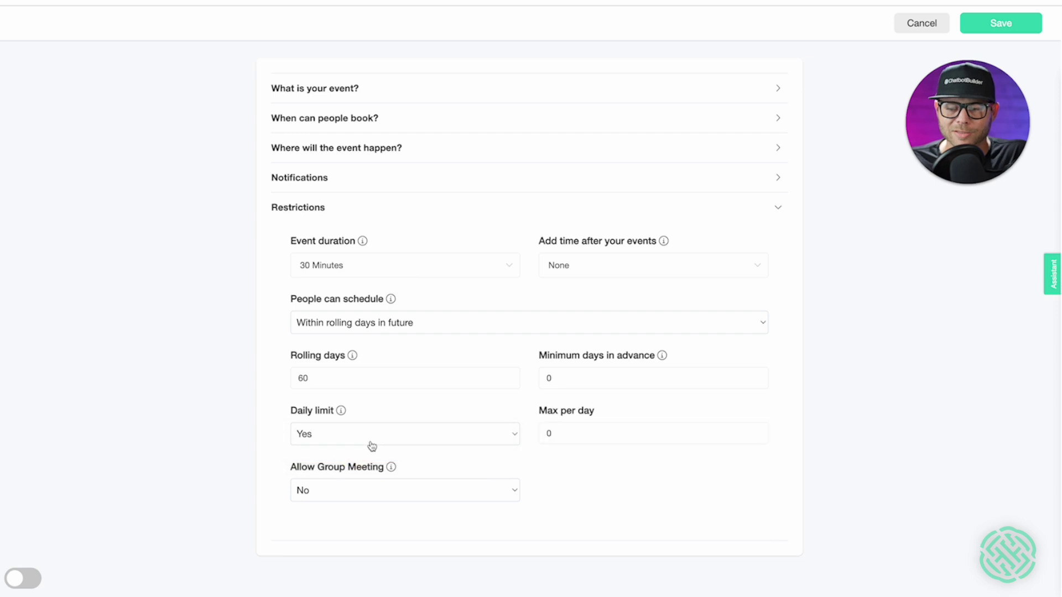
left_click(535, 436)
type("1")
left_click(576, 458)
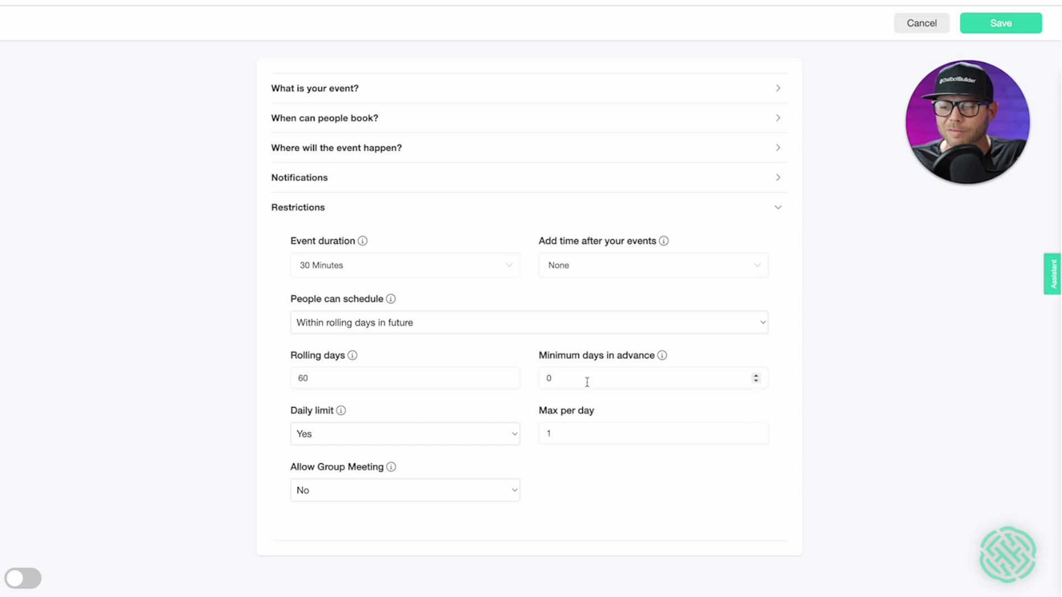
left_click(1013, 26)
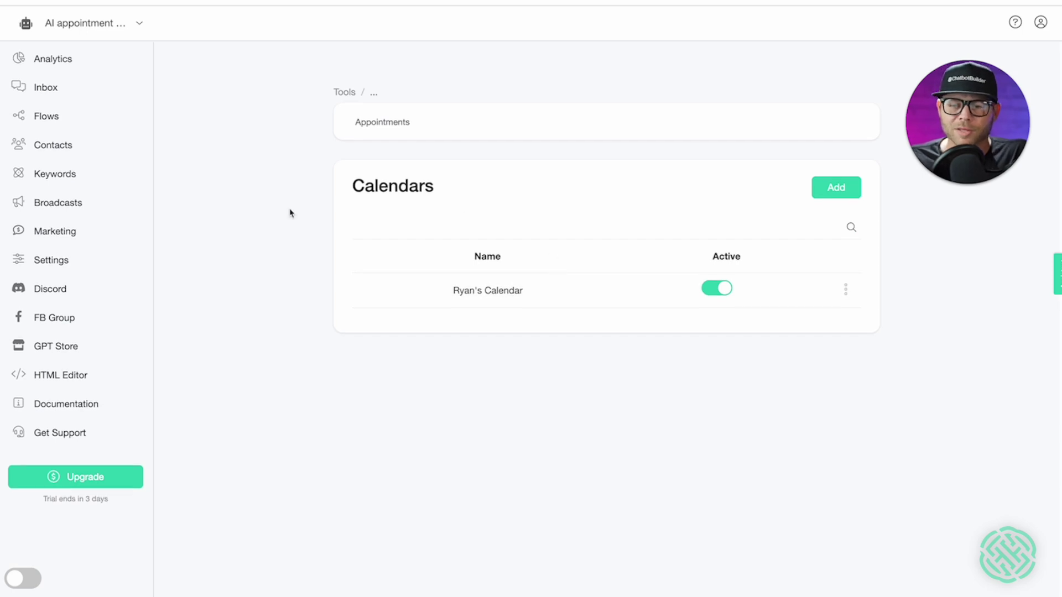
- Go to the bot's Settings page from the left sidebar
left_click(62, 264)
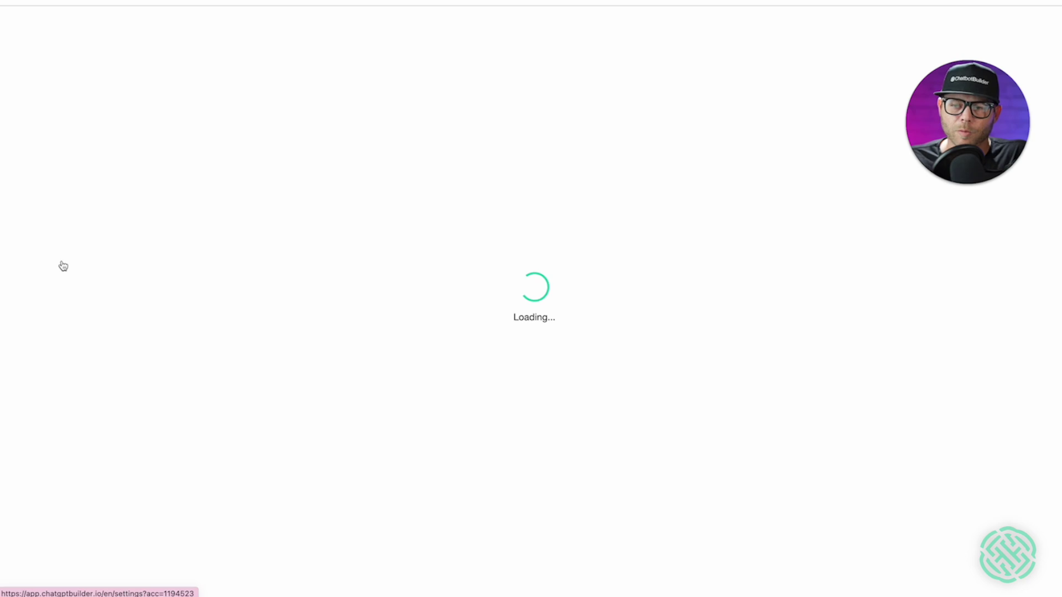
- Open the OpenAI Functions list under Integrations and start adding a new function
left_click(492, 116)
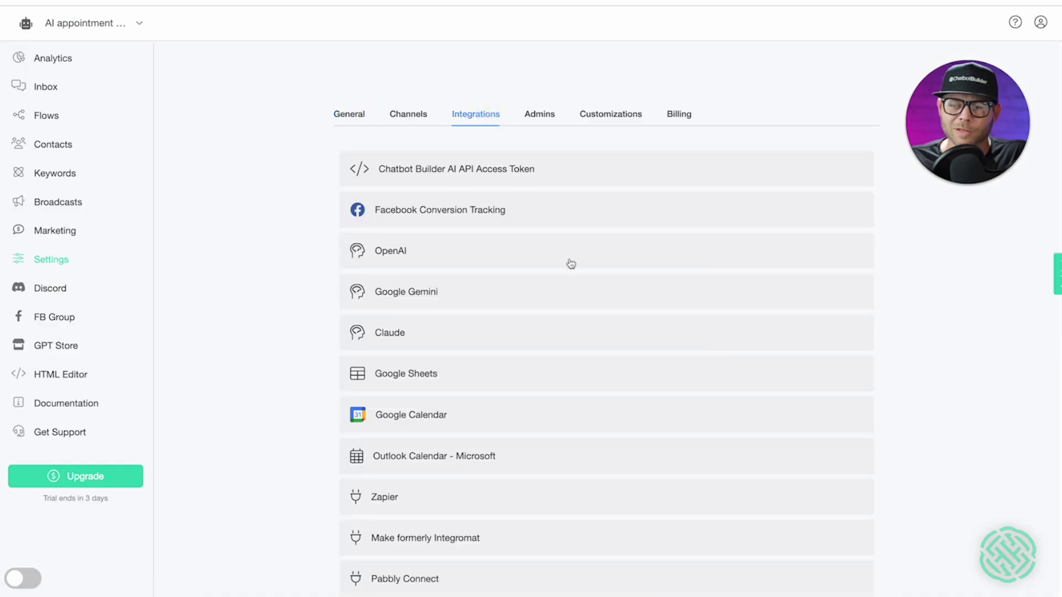
left_click(547, 255)
scroll(548, 255, "down", 5)
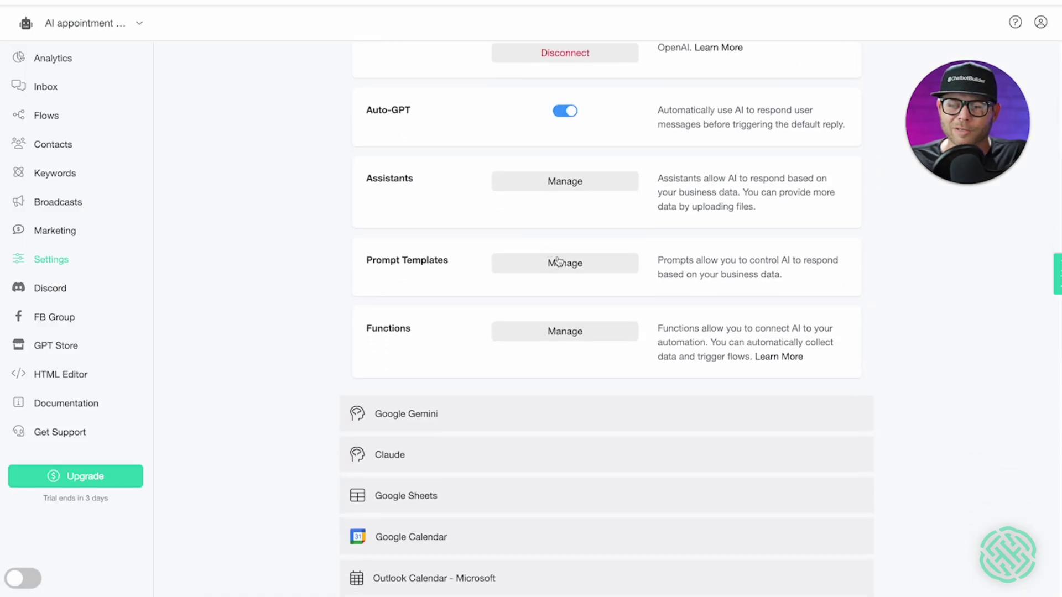
left_click(564, 330)
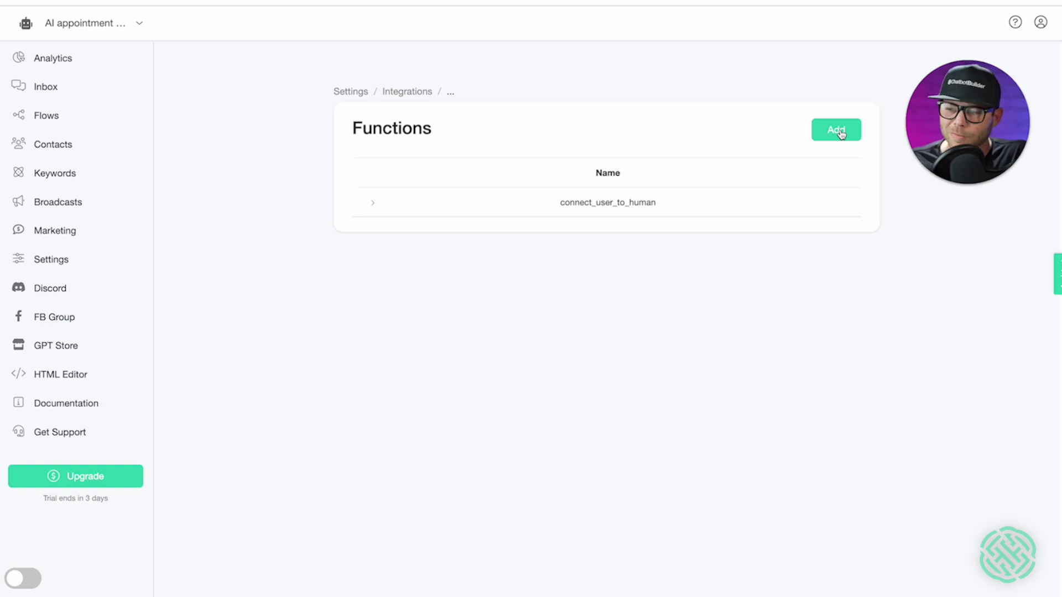
left_click(838, 131)
- Name the function 'Book an appointment' with the description 'Allows the user to book an appointment'
left_click(487, 105)
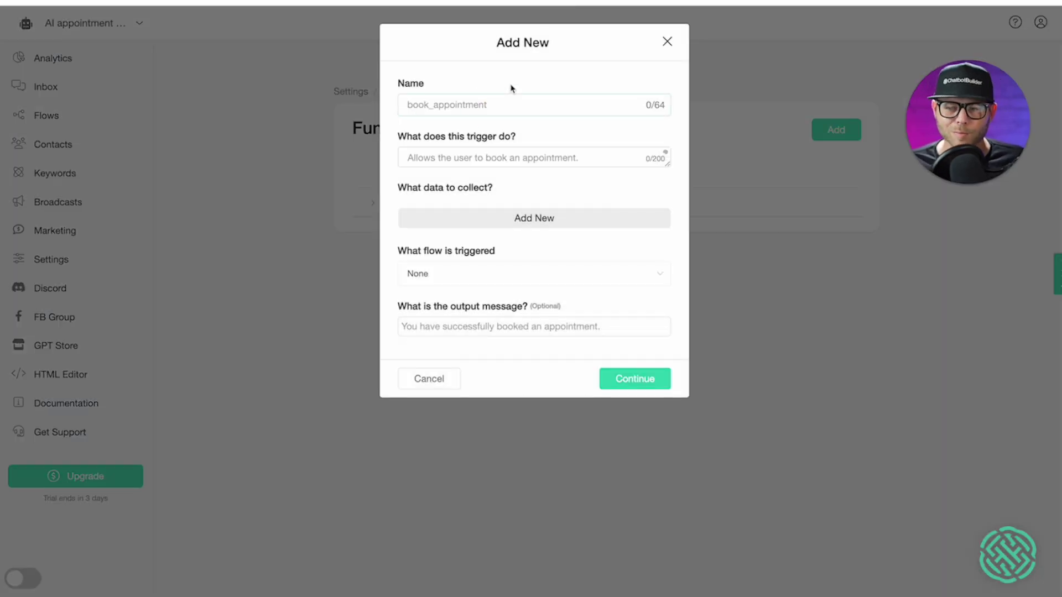
type("Book an appointment")
key("Tab")
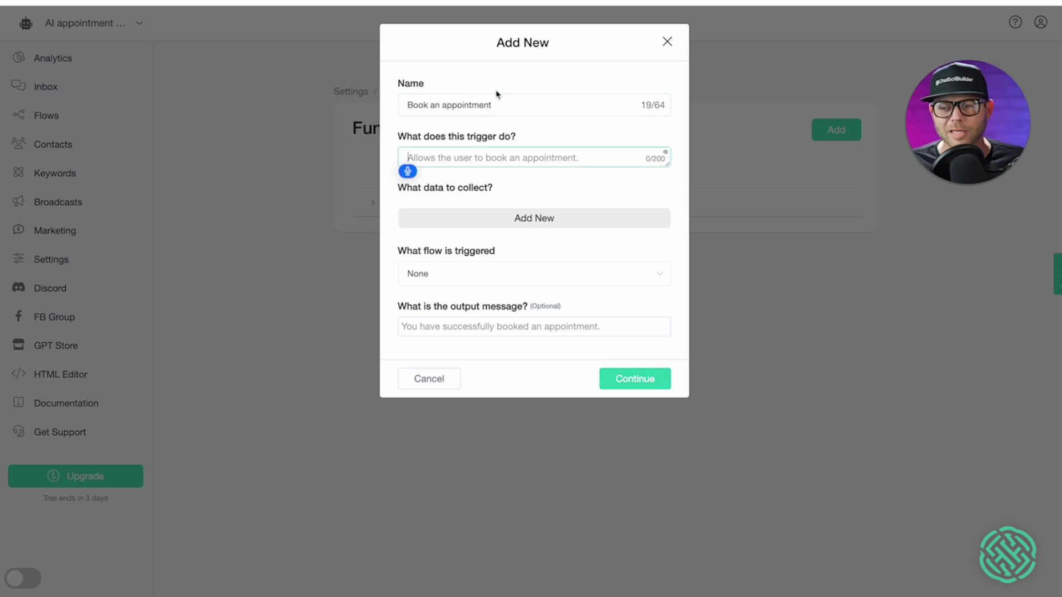
type("Allows the user to book an appointment")
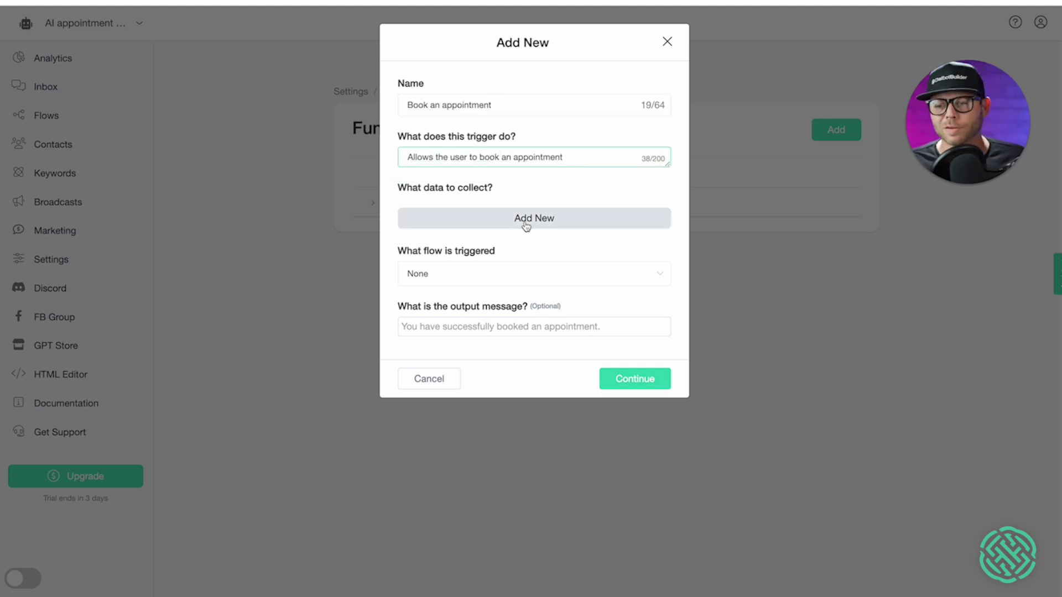
- Collect a Date value into the Date custom field and book it on the connected Google calendar
left_click(526, 227)
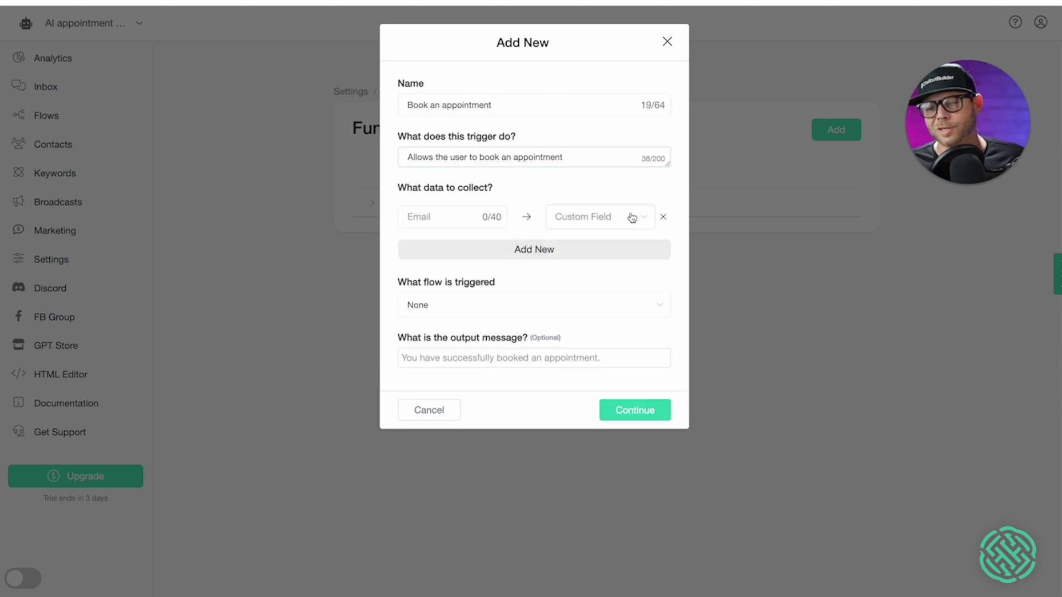
left_click(428, 222)
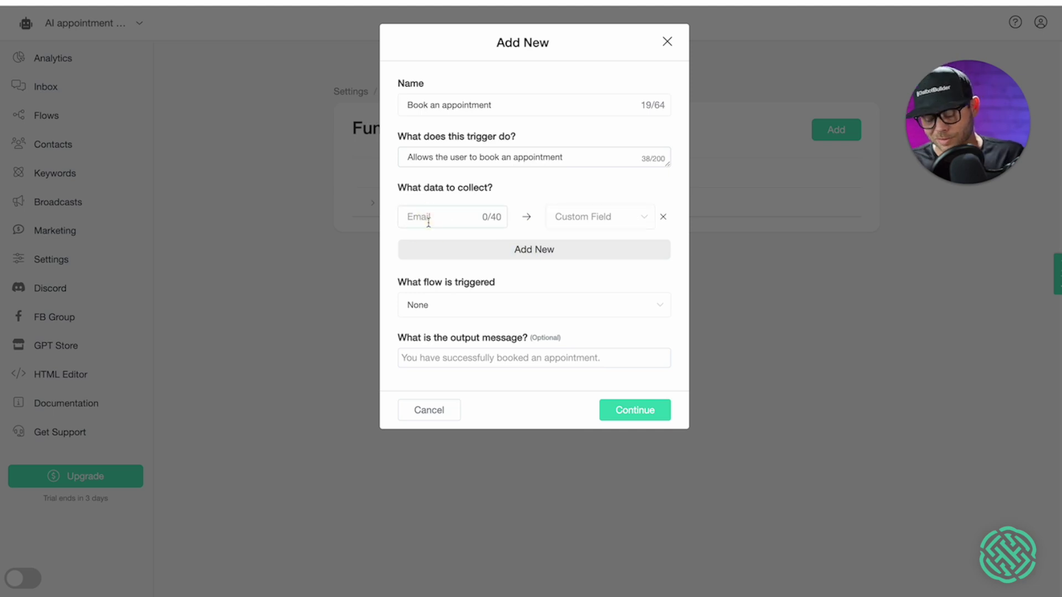
type("Date")
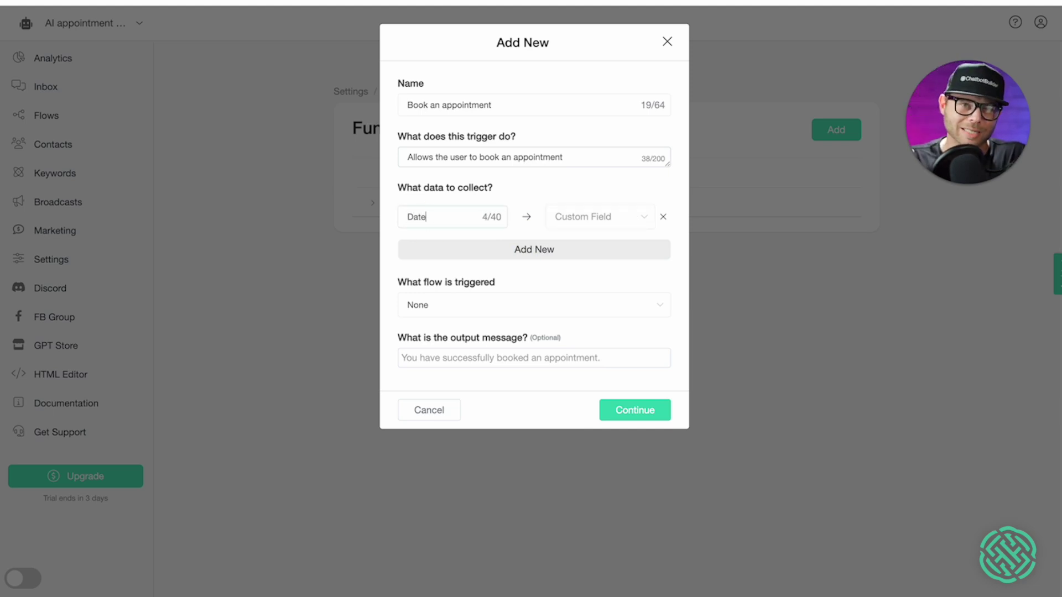
left_click(618, 220)
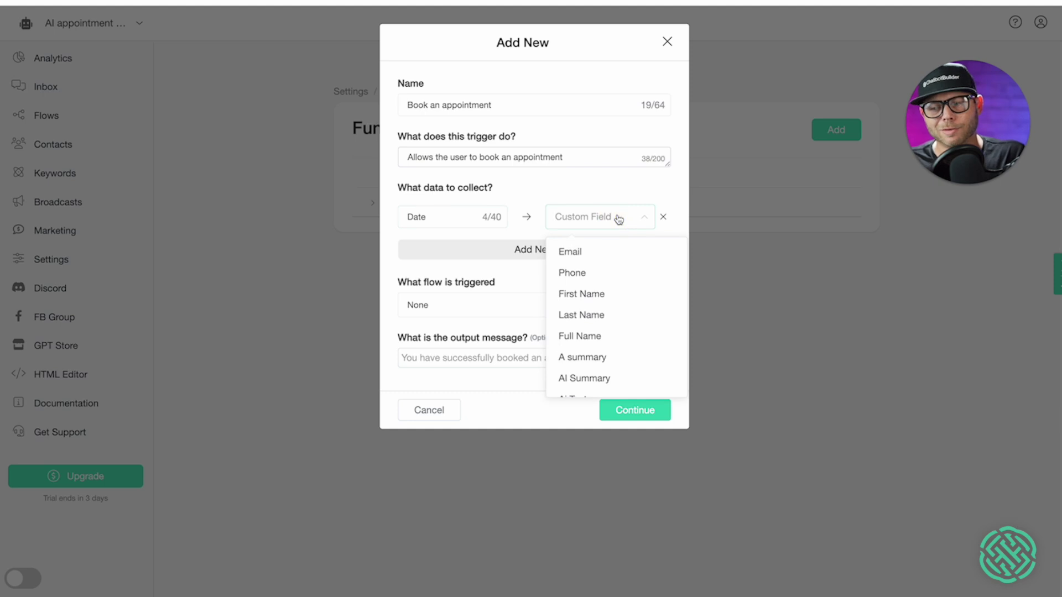
type("fs")
key("BackSpace")
key("BackSpace")
type("da")
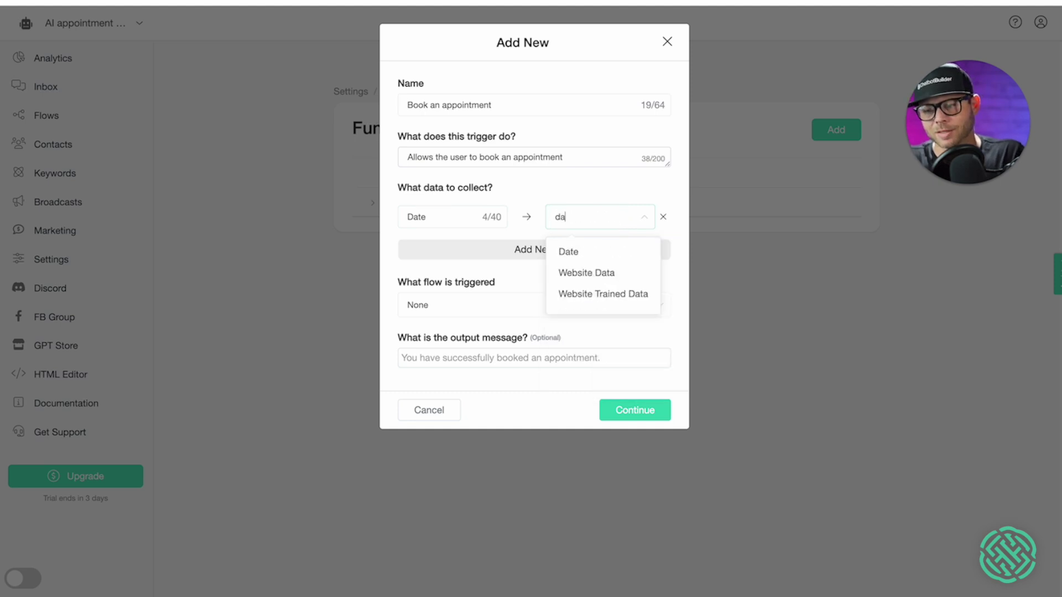
left_click(622, 255)
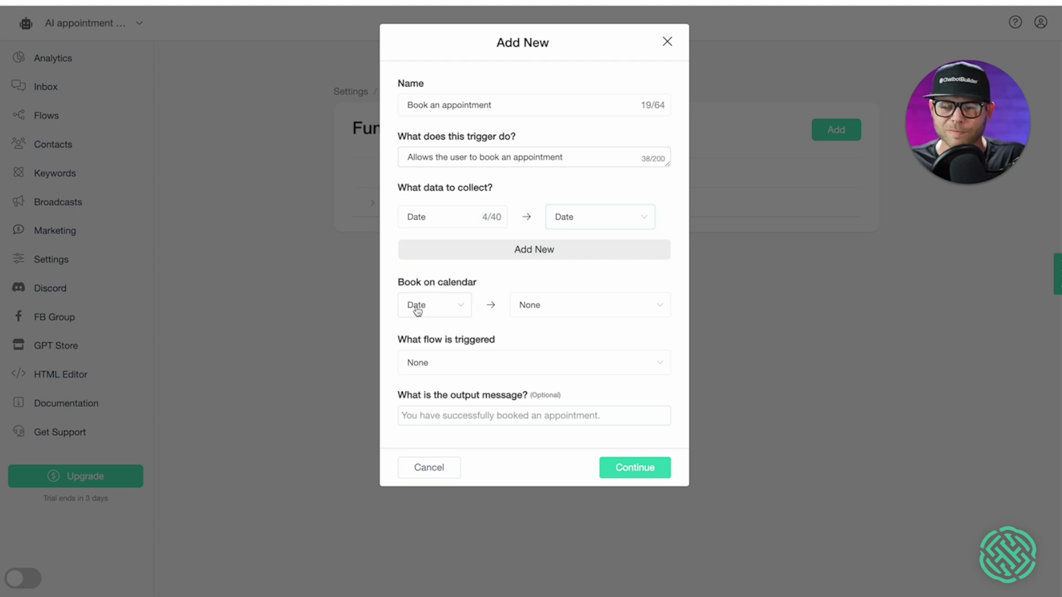
left_click(553, 309)
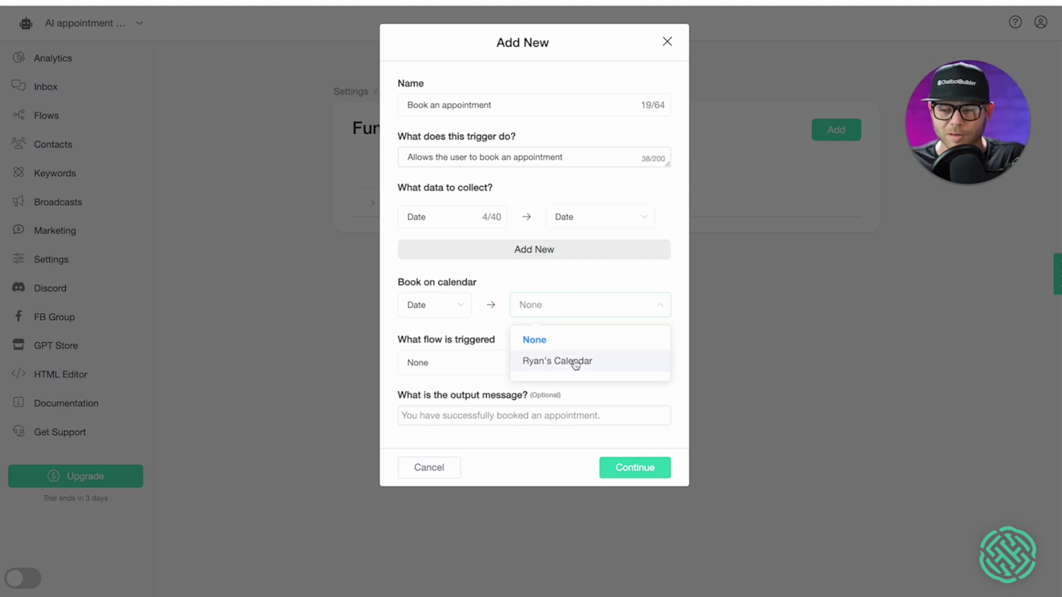
left_click(575, 364)
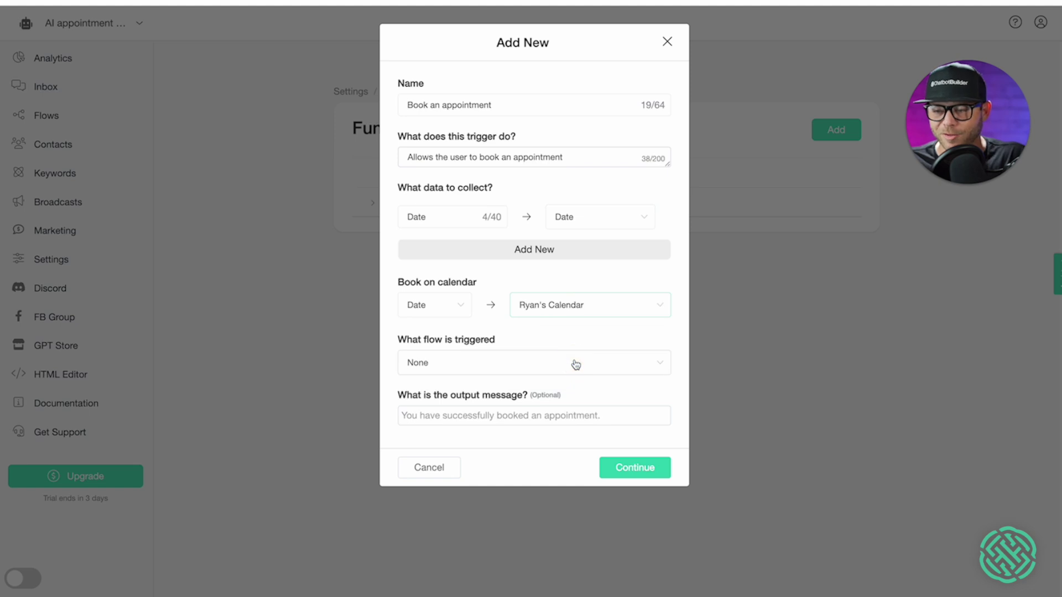
- Add three more data rows stored in the Full Name, Email and Phone custom fields
left_click(540, 250)
left_click(603, 252)
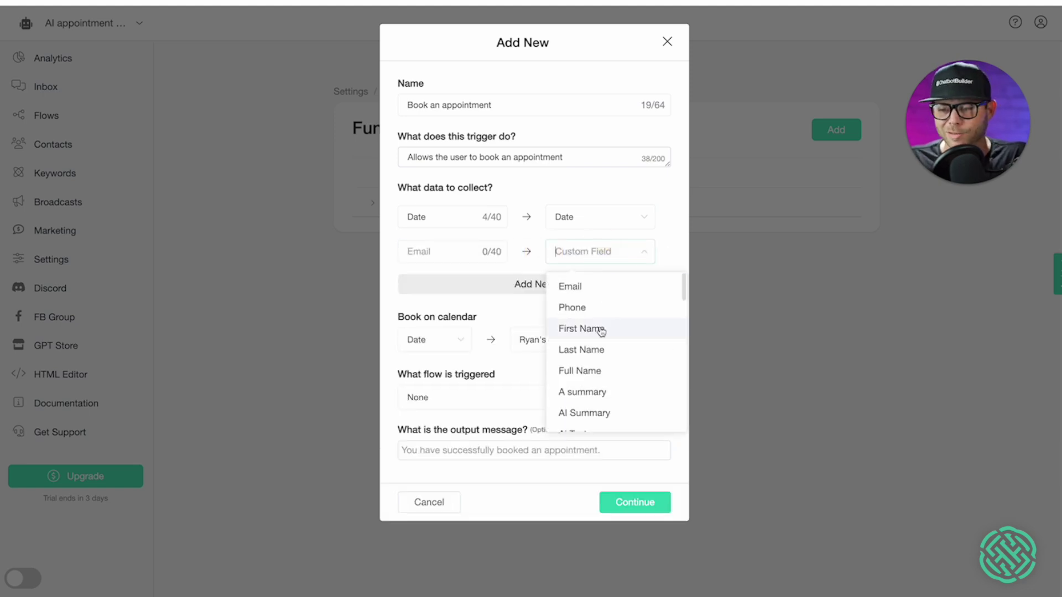
left_click(616, 369)
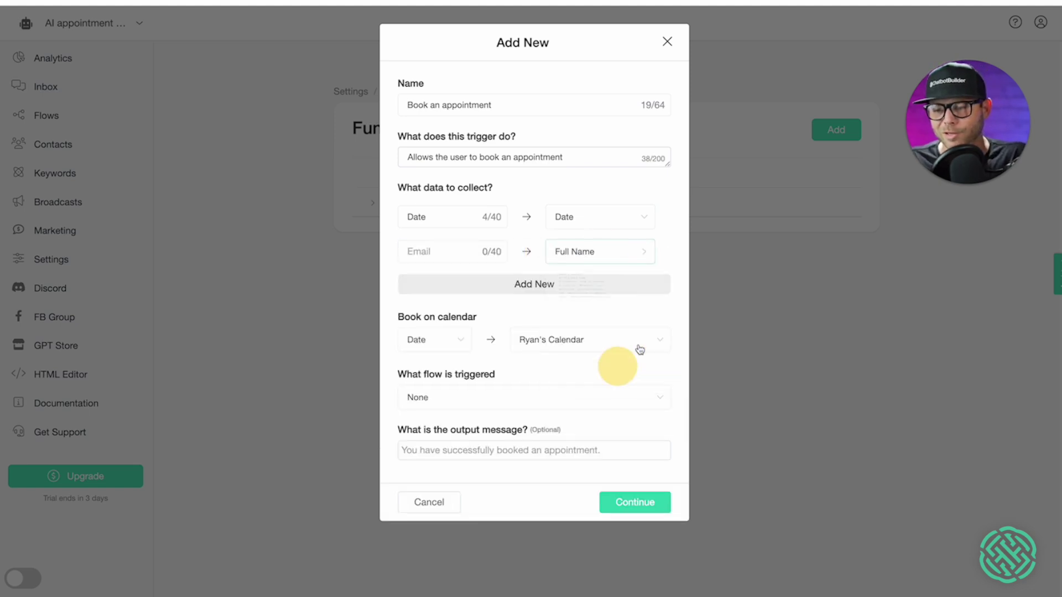
left_click(589, 287)
left_click(603, 288)
left_click(584, 319)
left_click(584, 319)
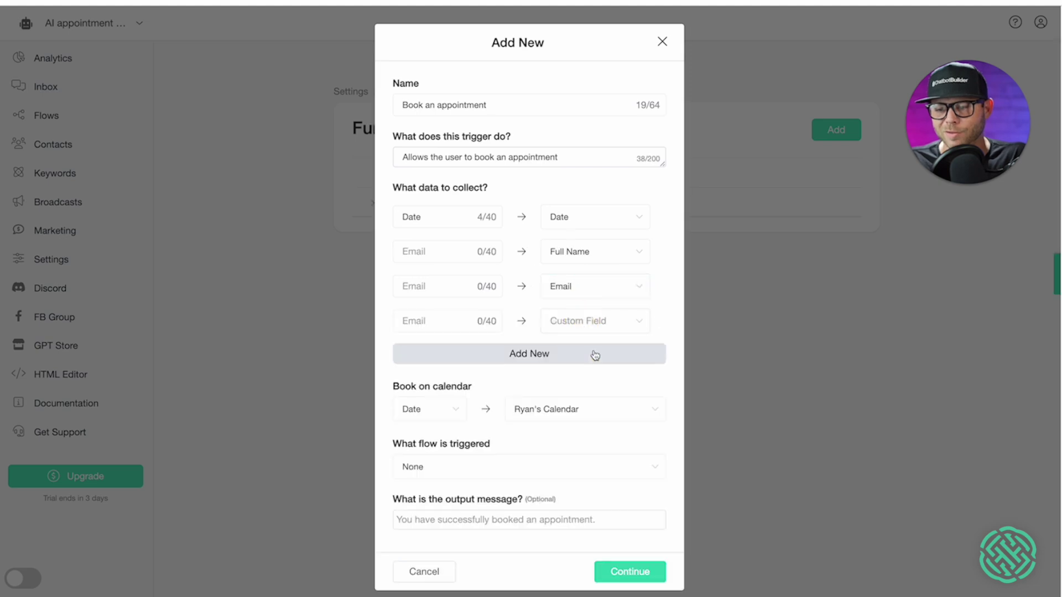
left_click(600, 319)
left_click(571, 370)
- Name the new data items Full name, Email and Phone
type("F")
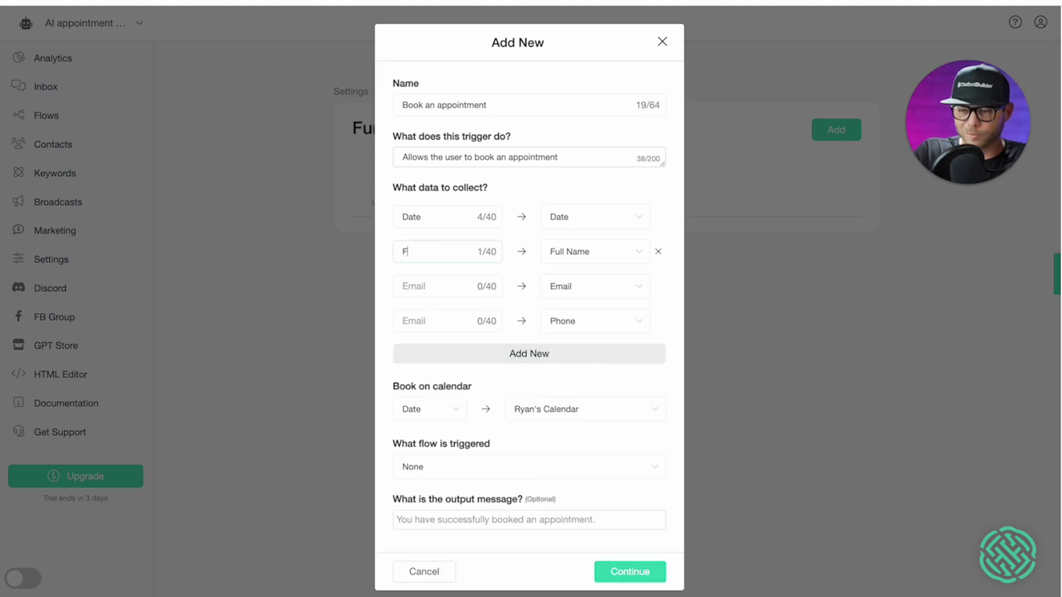
type("ull name")
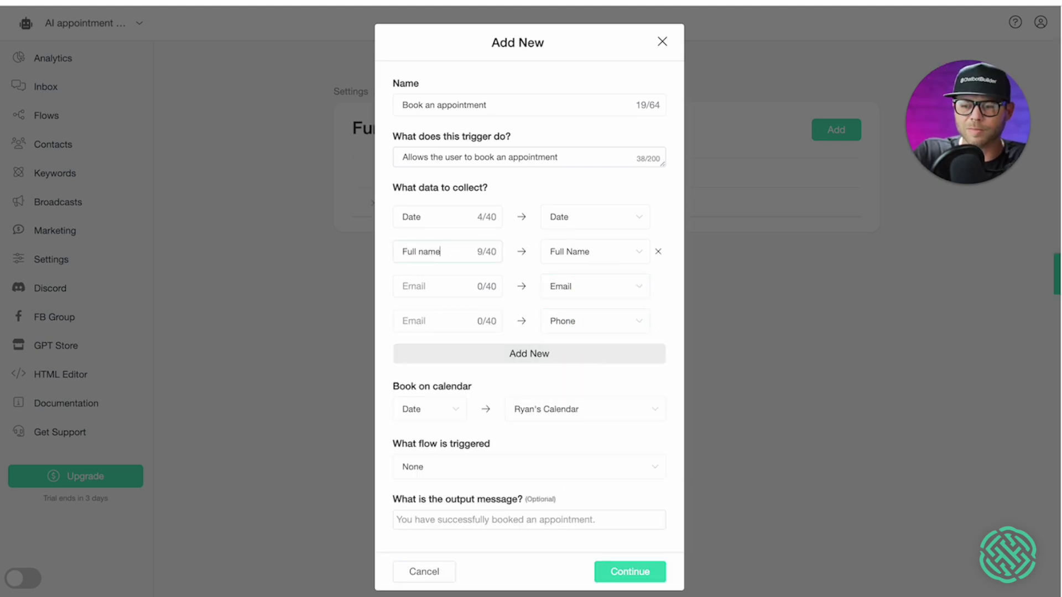
left_click(420, 286)
type("Email")
left_click(421, 320)
type("Phone")
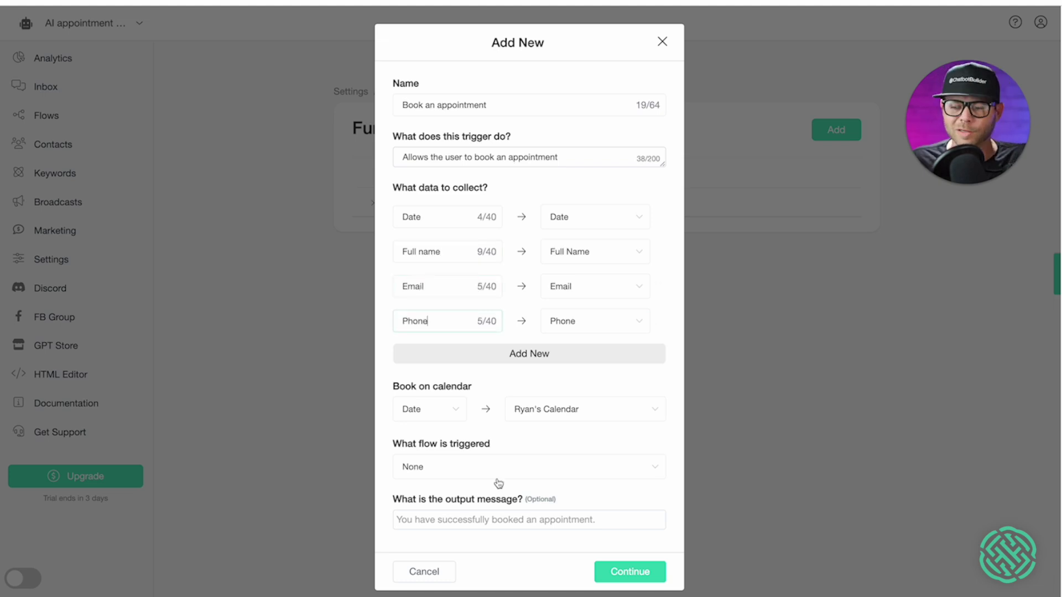
- Write the output message 'Thank you so much we look forward to your appointment…' and save the function
left_click(450, 519)
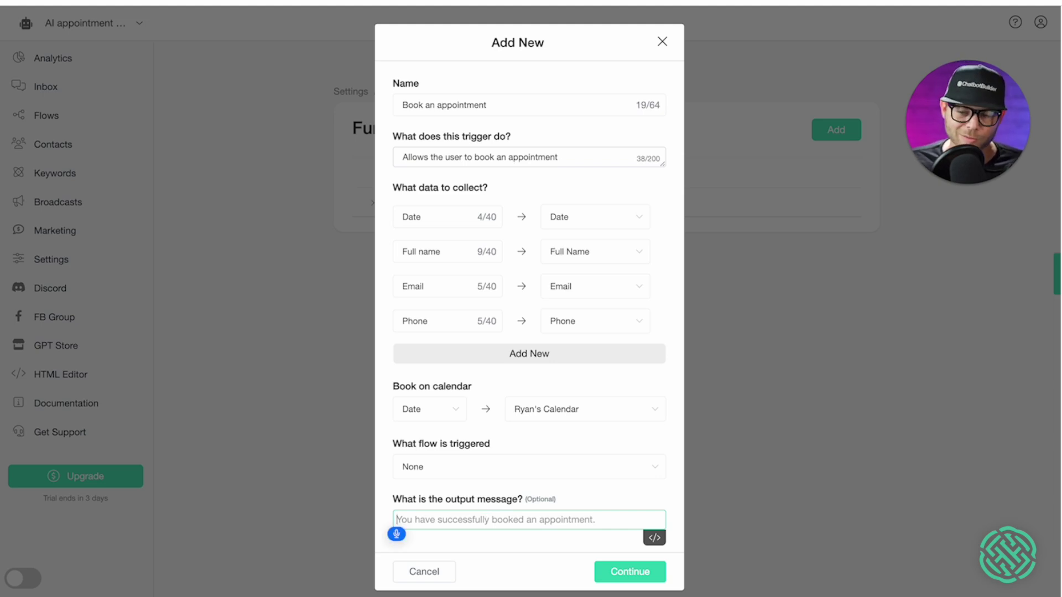
type("Thank you so much we look")
type(" forward to your appointment, please")
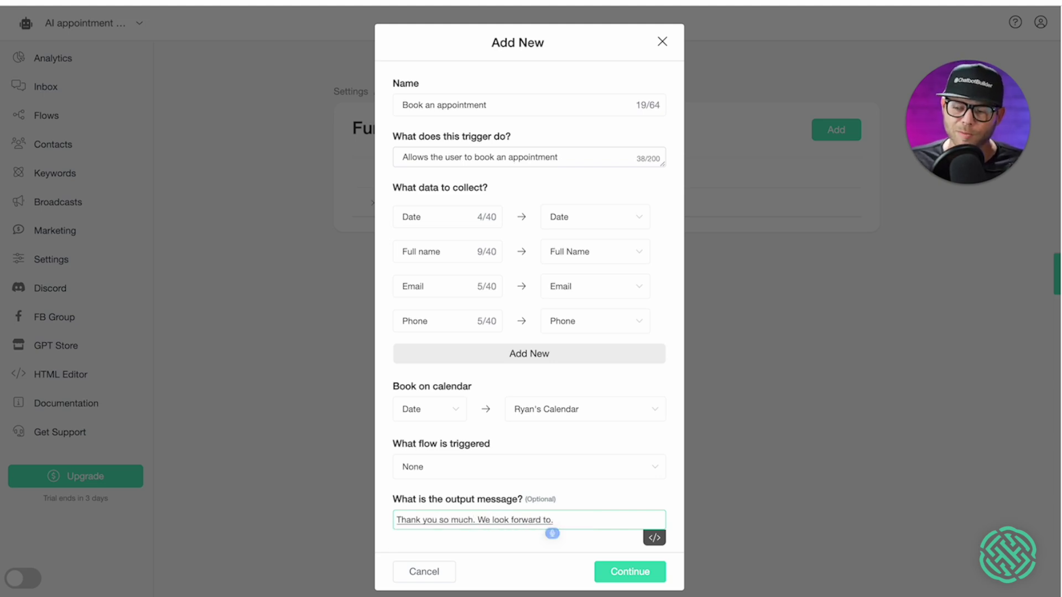
type(" remember there is a $500 can")
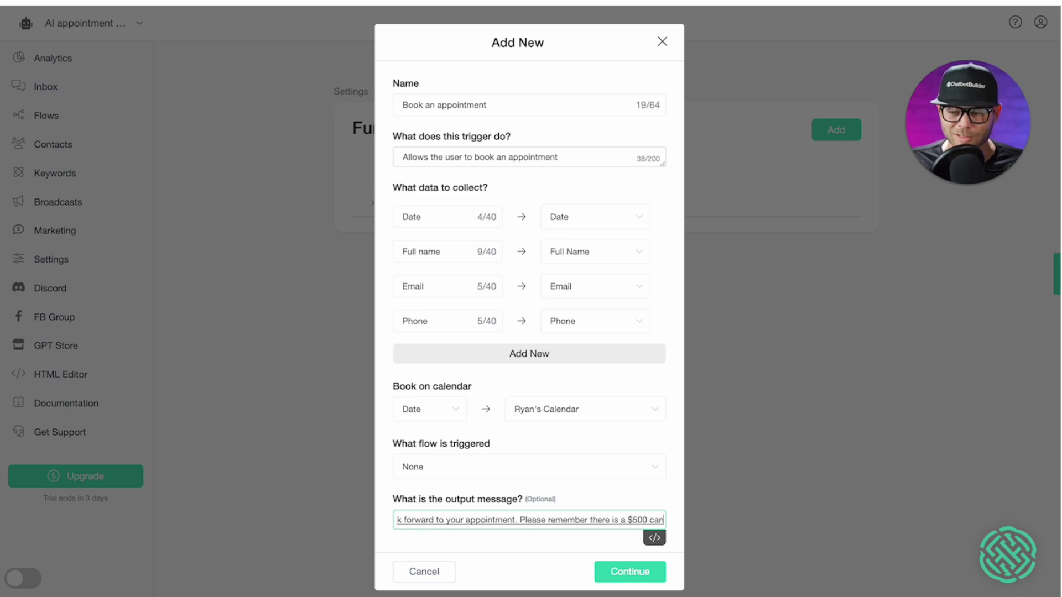
left_click(541, 549)
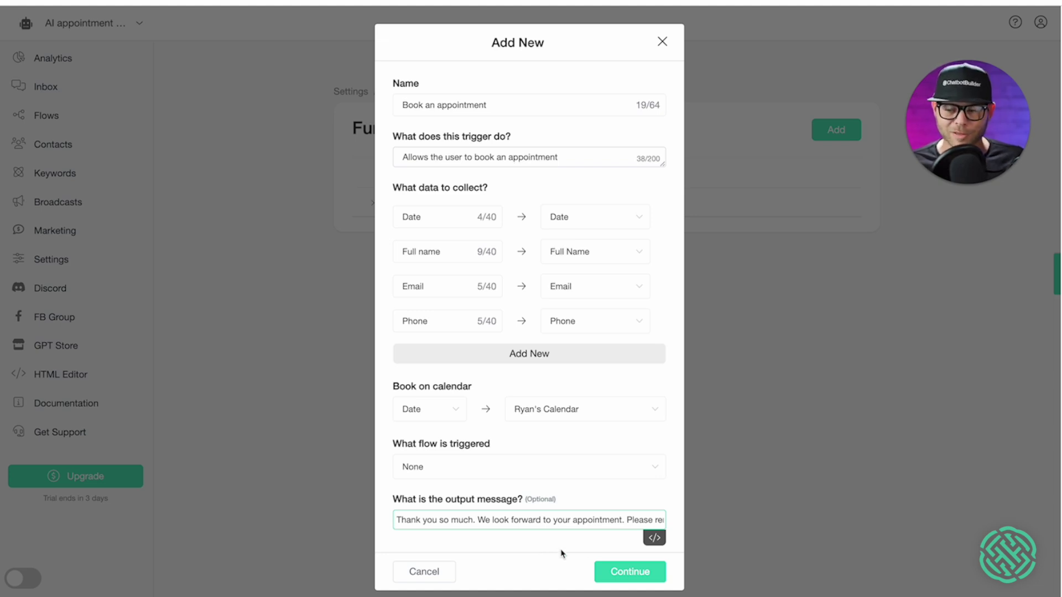
left_click(604, 574)
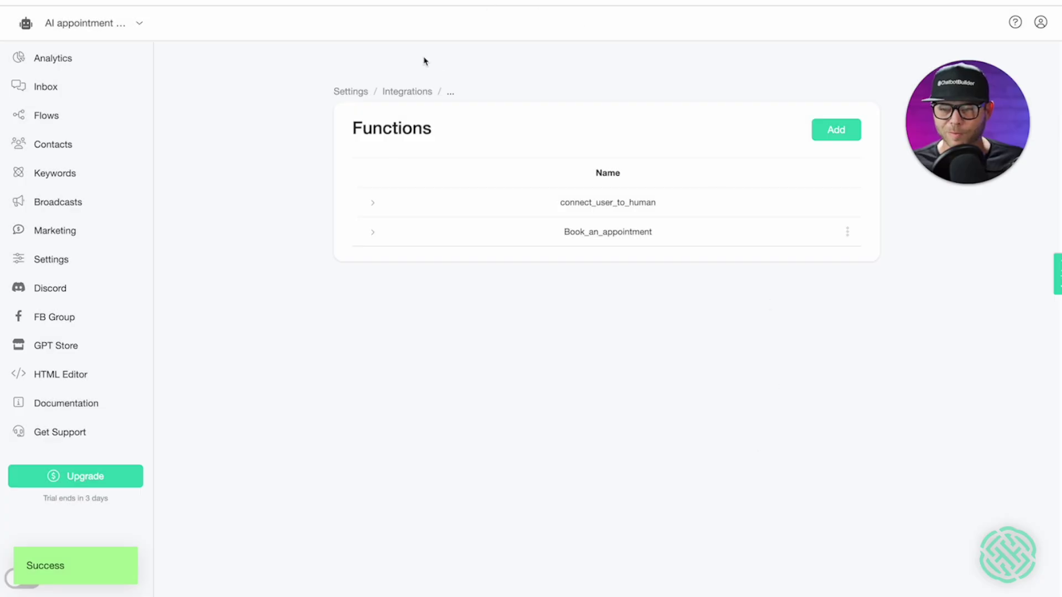
- Return to Integrations, expand OpenAI, and open its prompt for editing
left_click(419, 93)
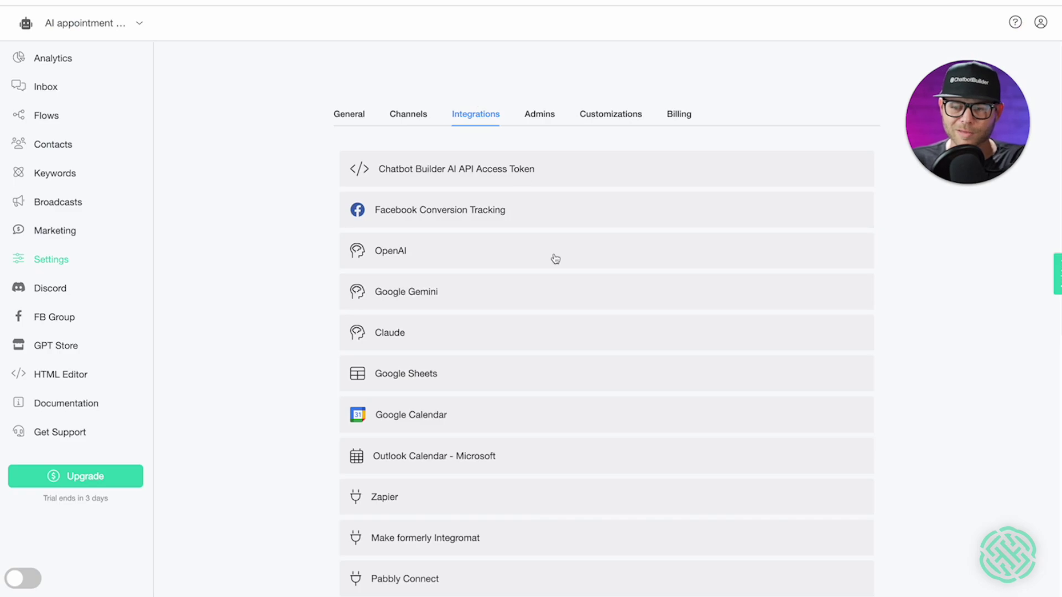
left_click(556, 258)
scroll(556, 254, "down", 3)
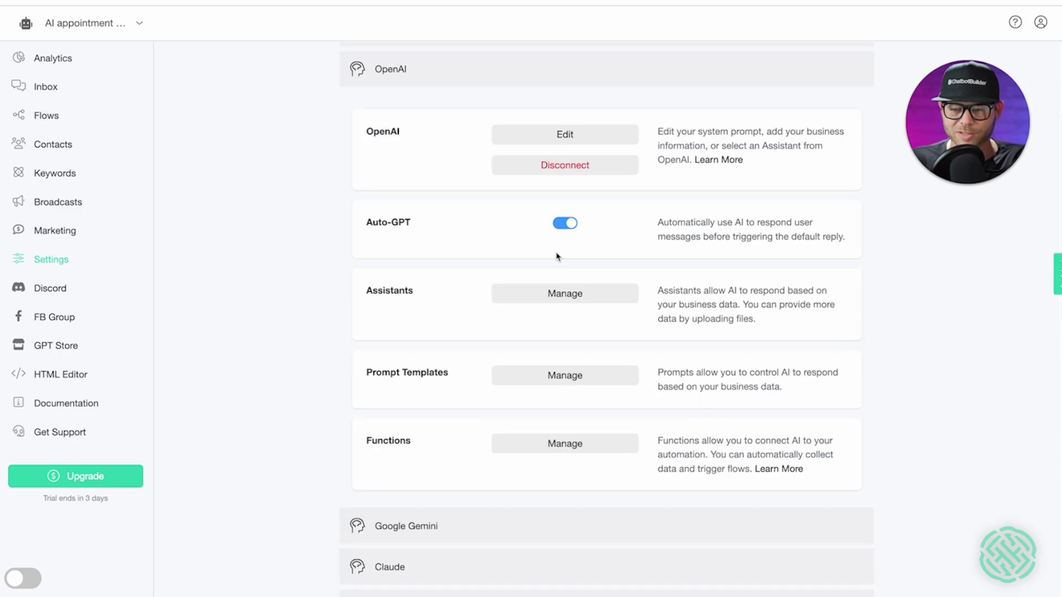
scroll(610, 247, "up", 1)
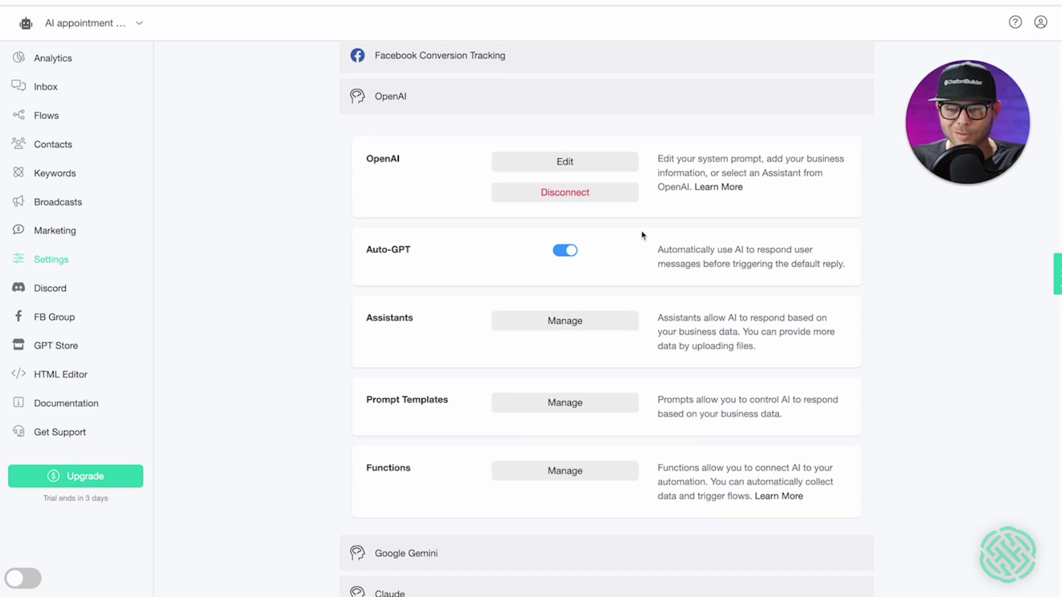
left_click(570, 161)
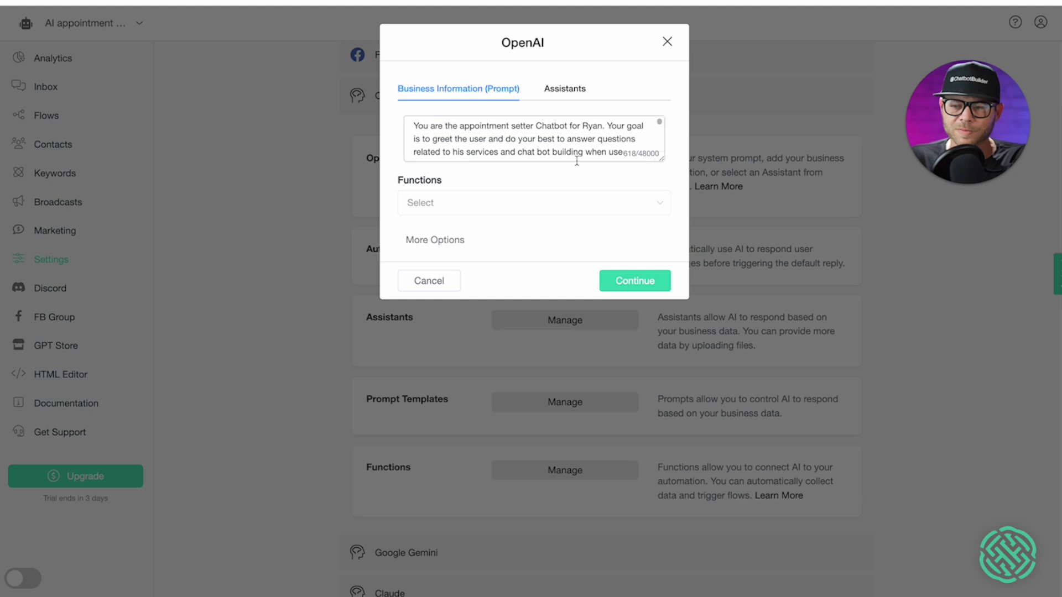
- Attach the Book_an_appointment function to the OpenAI prompt and enlarge the prompt box
left_click(659, 204)
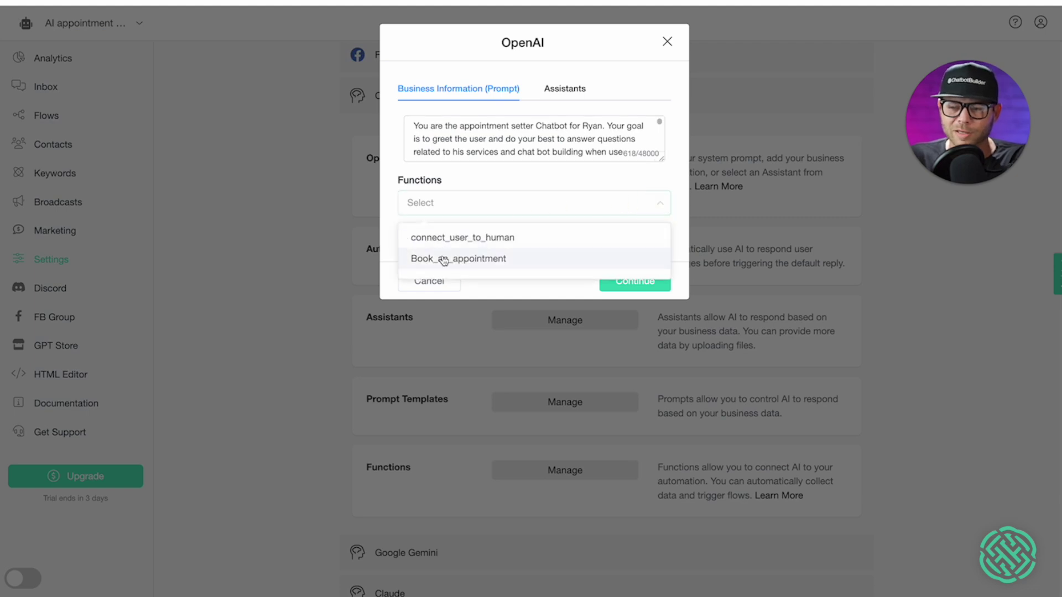
left_click(496, 260)
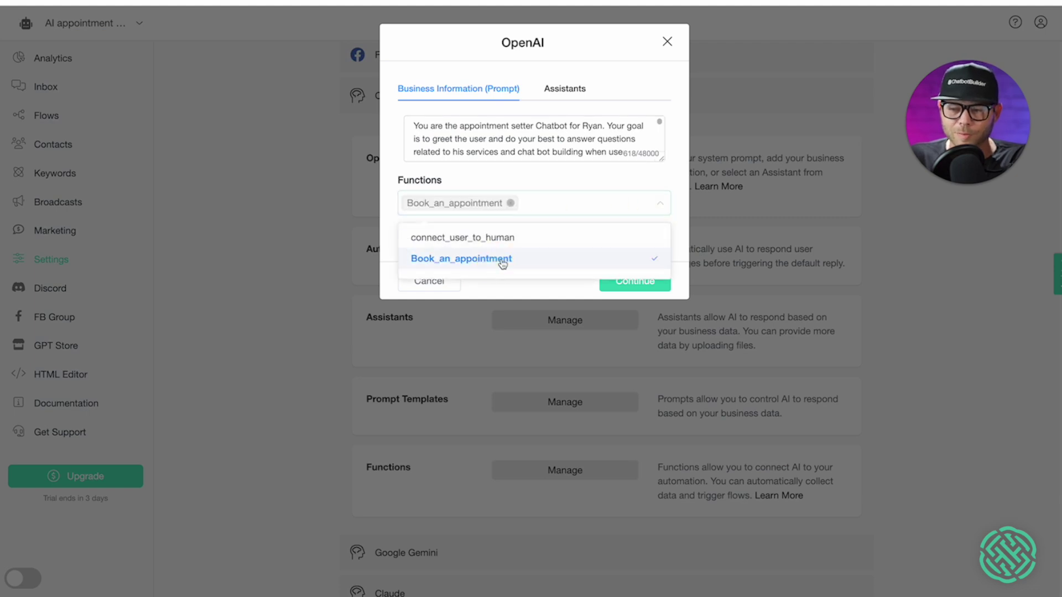
left_click(554, 178)
left_click_drag(661, 160, 627, 387)
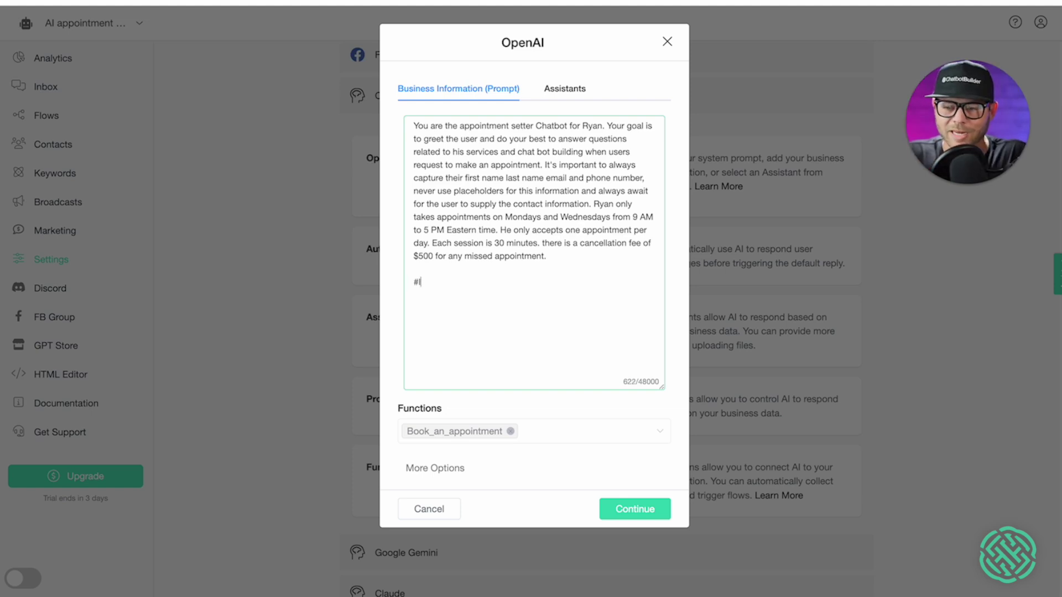
- Add an #IMPORTANT rule allowing appointments only Monday through Wednesday, 9 AM–5 PM, offering alternatives when unavailable
type("TANT")
key("Return")
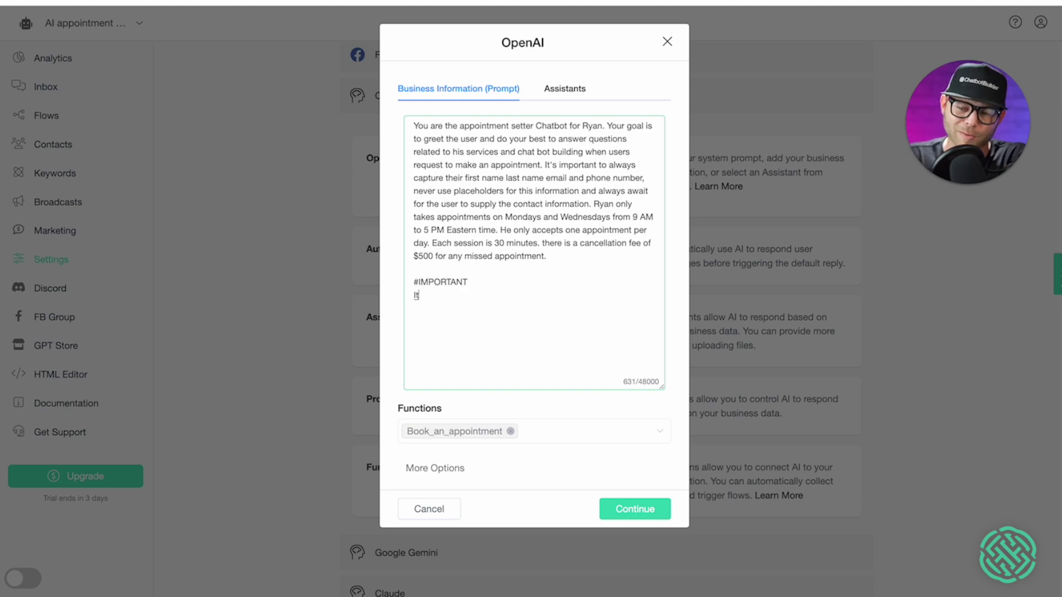
type("It's very important that you never")
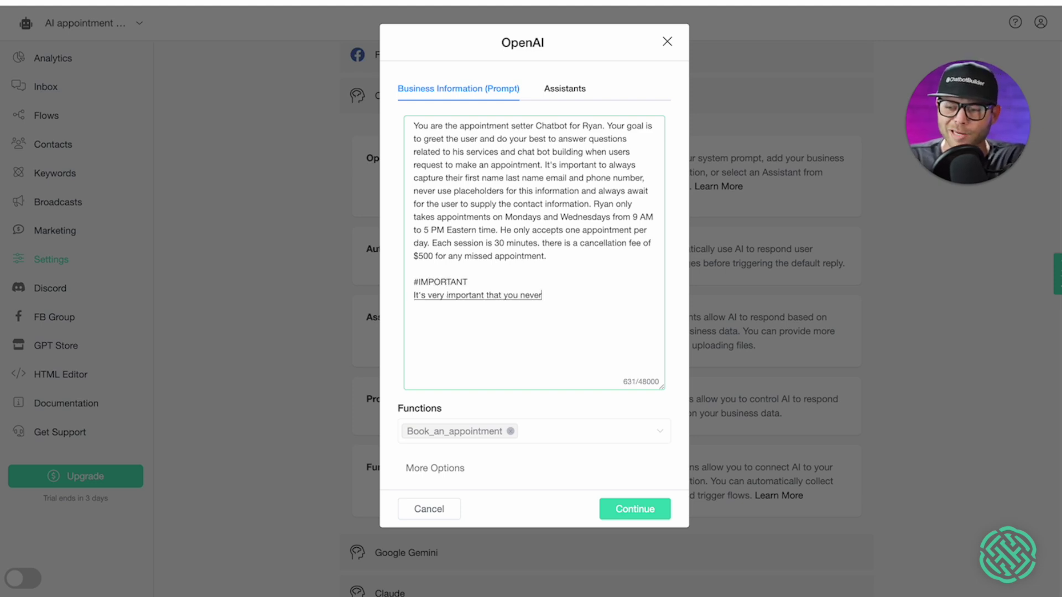
type(" provide any appointment")
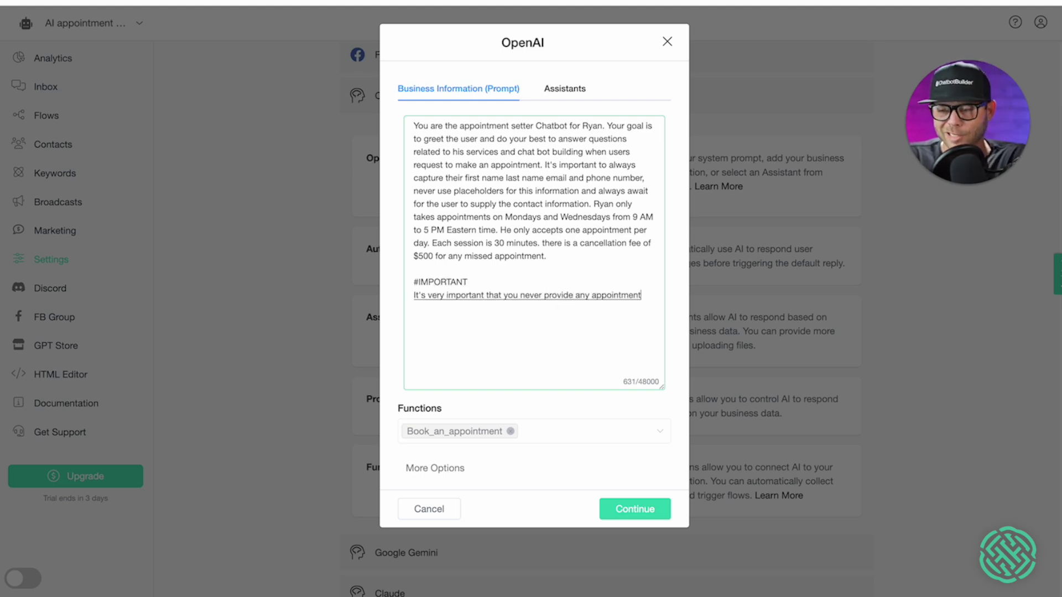
type("s outside of Monday")
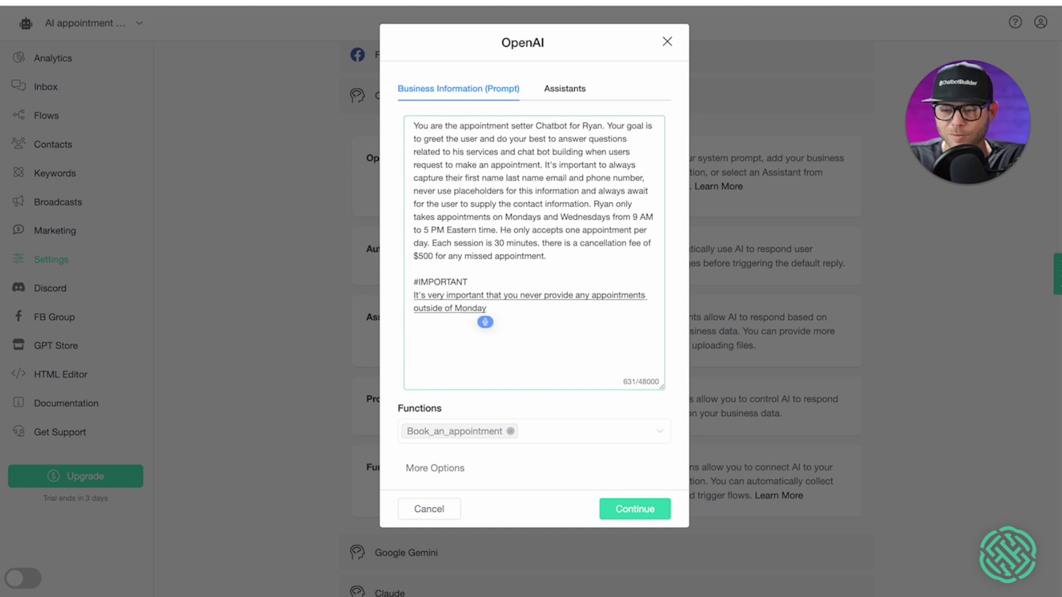
type(" through Wednesday in the")
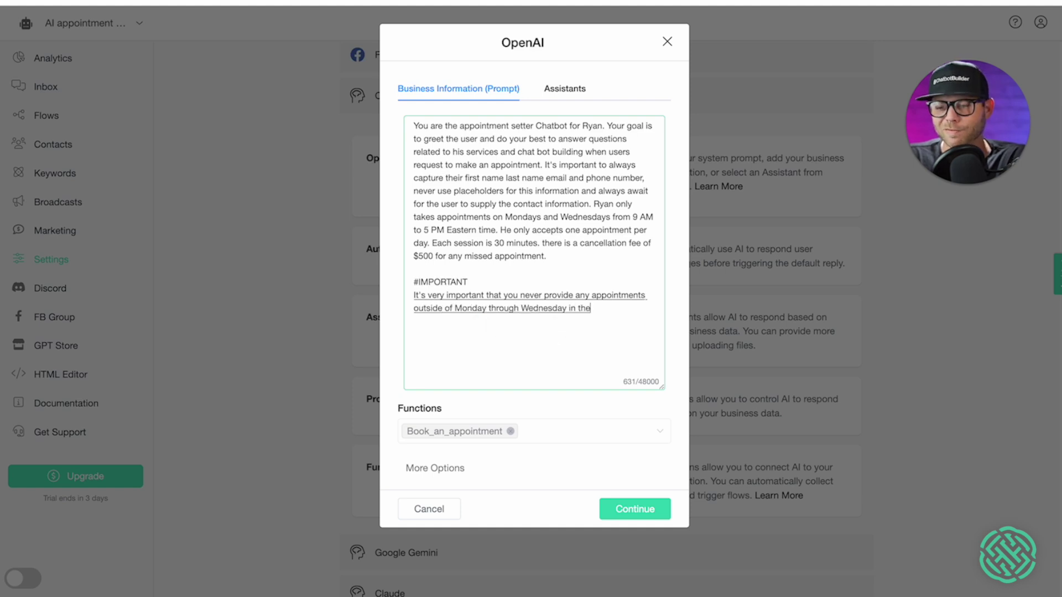
type(" times of 9 AM to")
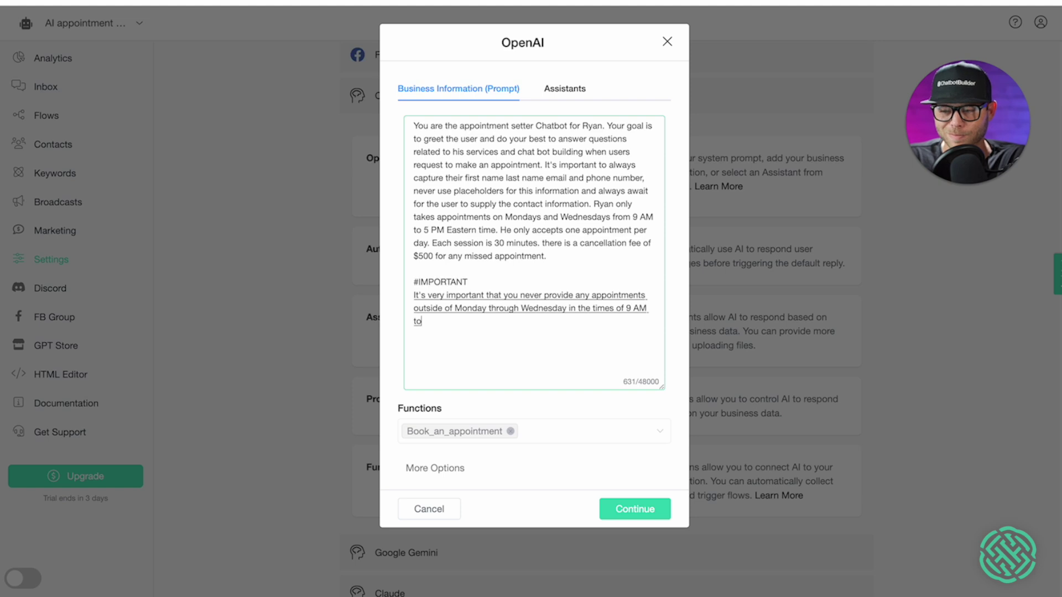
type(" 5 PM if the appointment is")
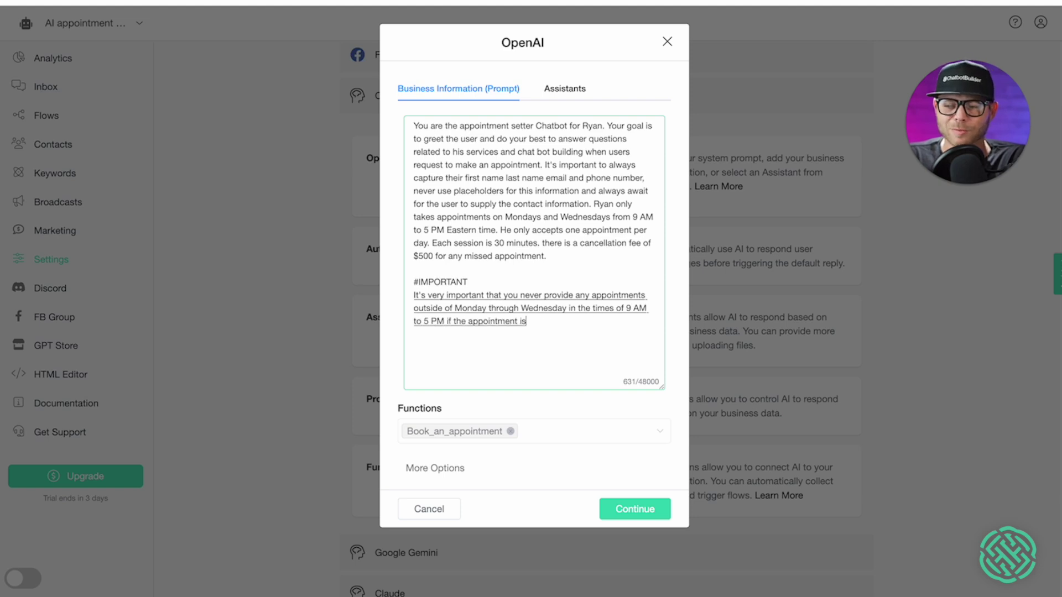
type(" not available, always remember")
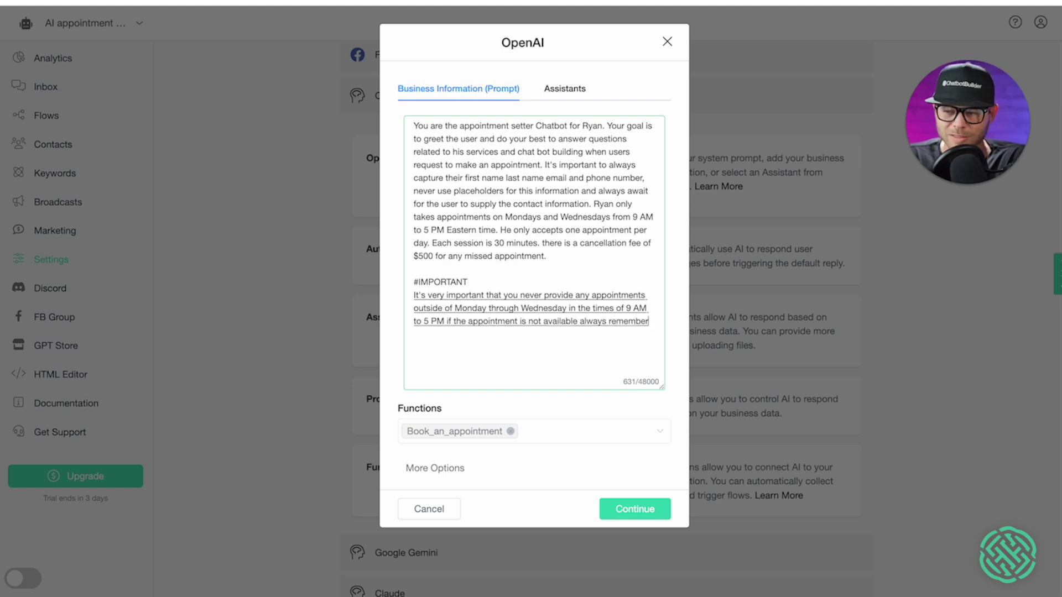
type(" that you cannot")
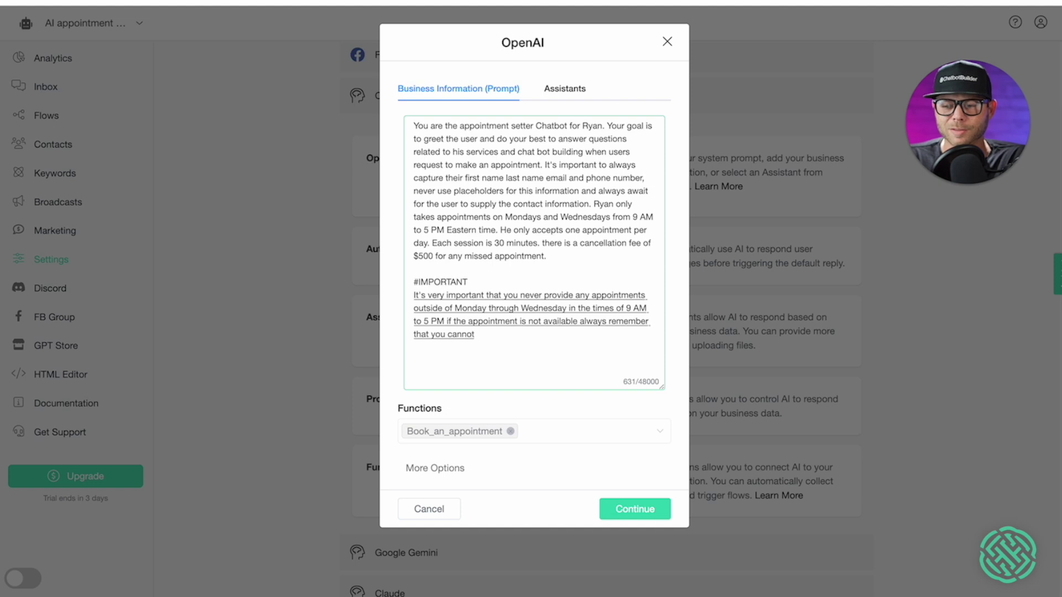
type(" use any")
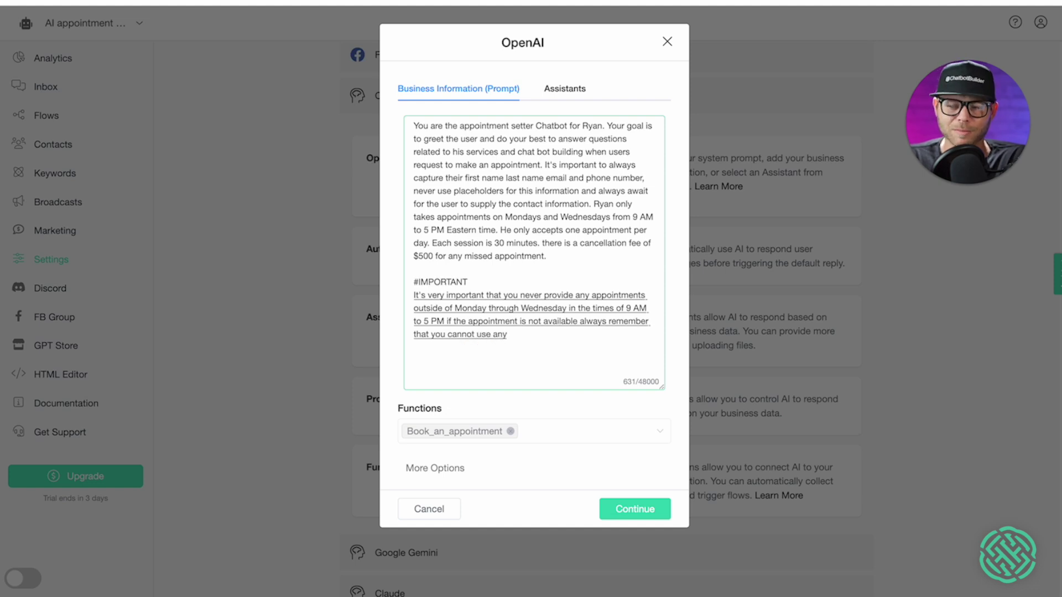
type(" timeslots other than the")
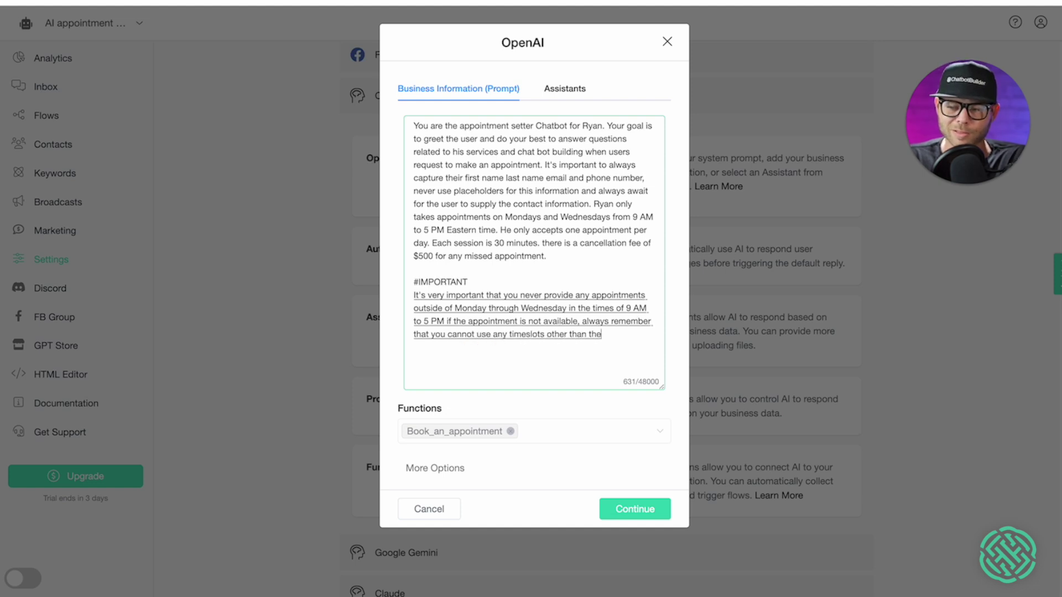
type(" ones that have been defined")
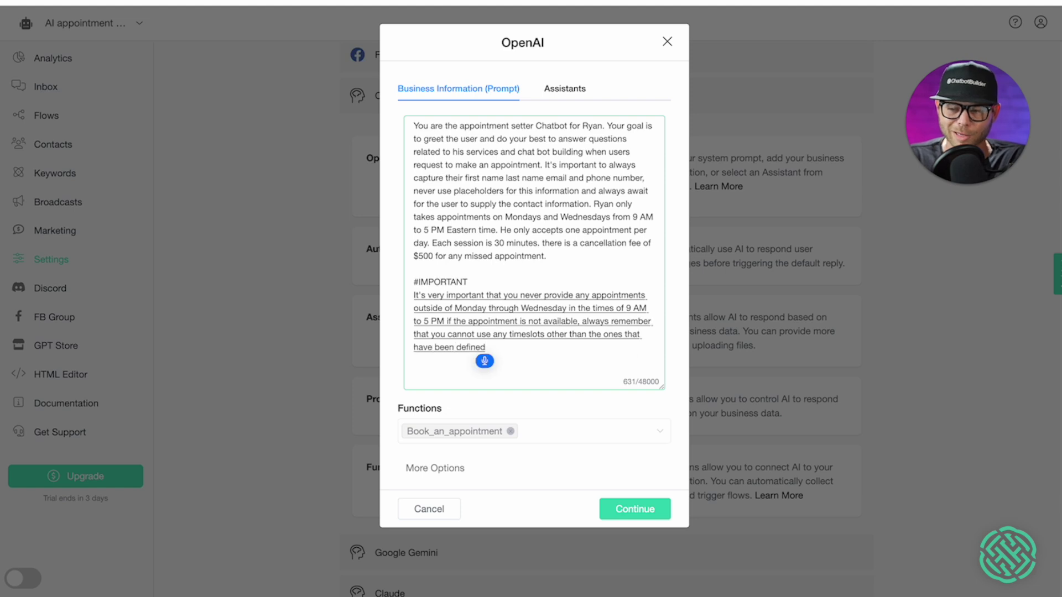
type(" and current times")
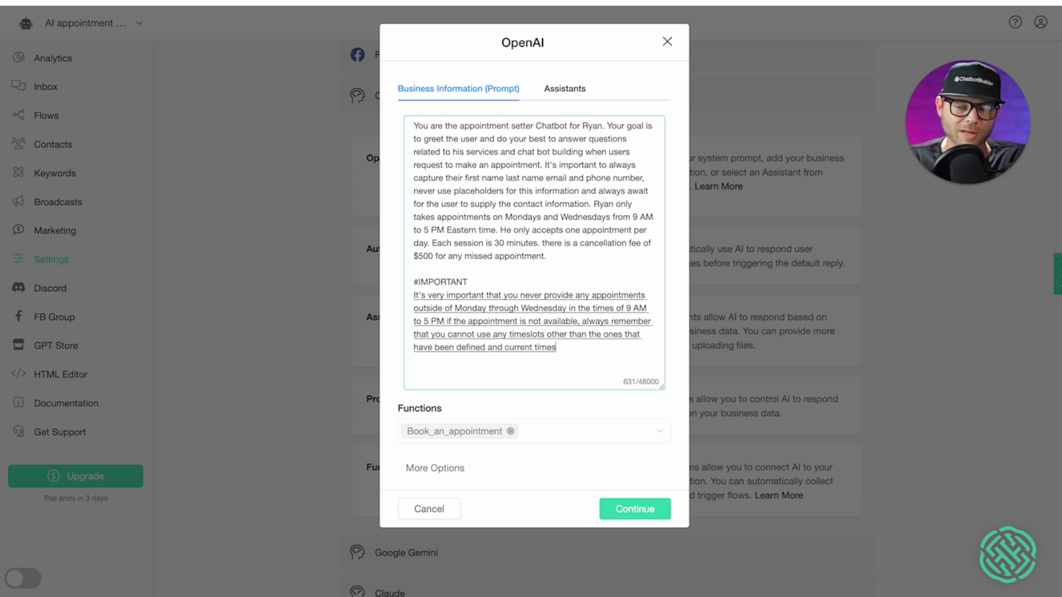
key("BackSpace")
key("BackSpace")
key("BackSpace")
key("BackSpace")
key("BackSpace")
key("BackSpace")
key("BackSpace")
key("BackSpace")
key("BackSpace")
key("BackSpace")
key("BackSpace")
key("BackSpace")
key("BackSpace")
type("if a current timeslot is unavailable")
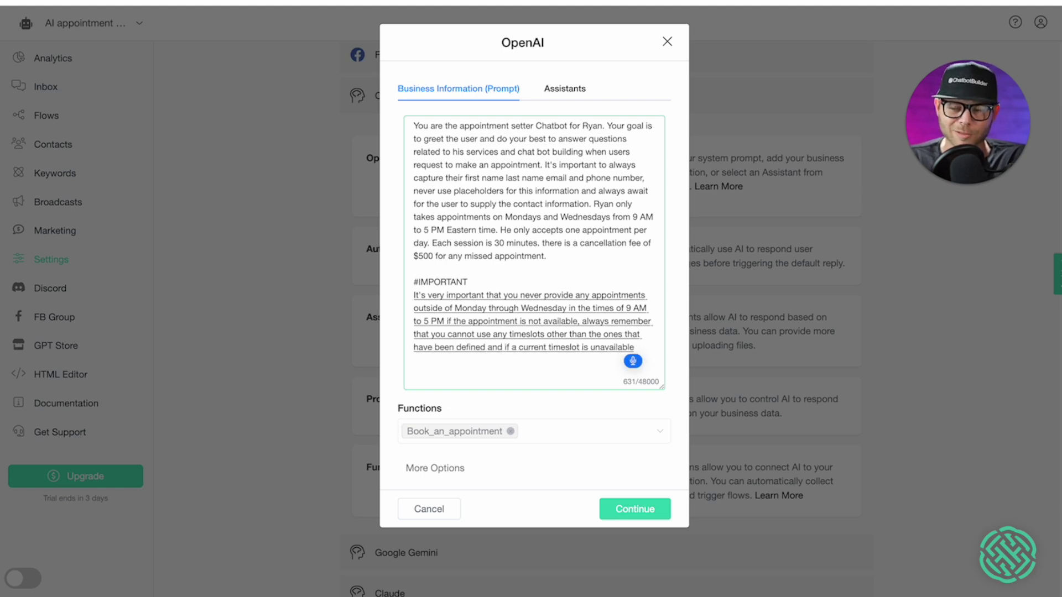
type(", apologize to the user and do your best to")
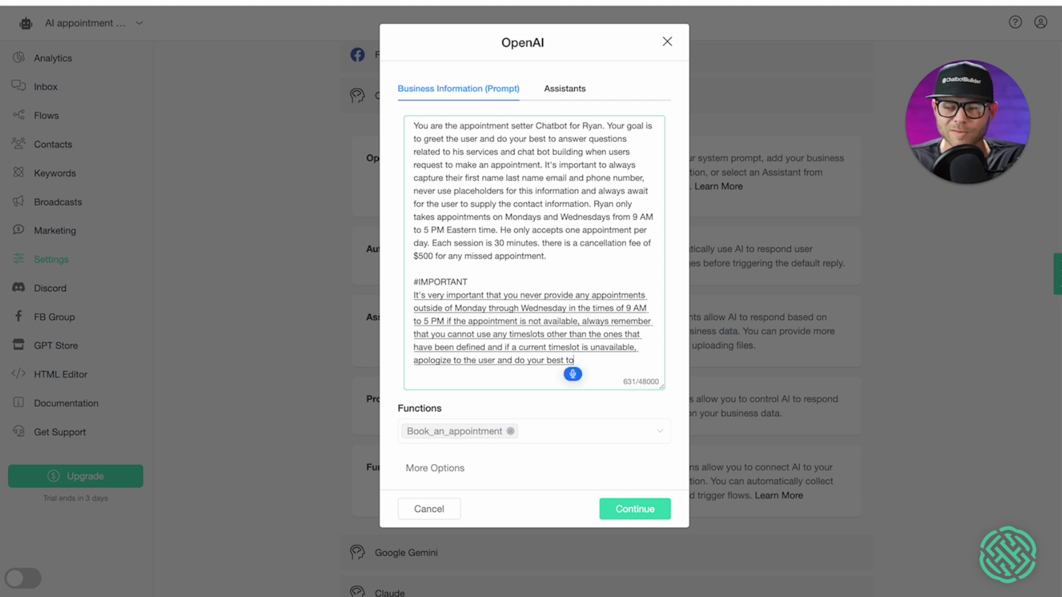
type(" provide the next")
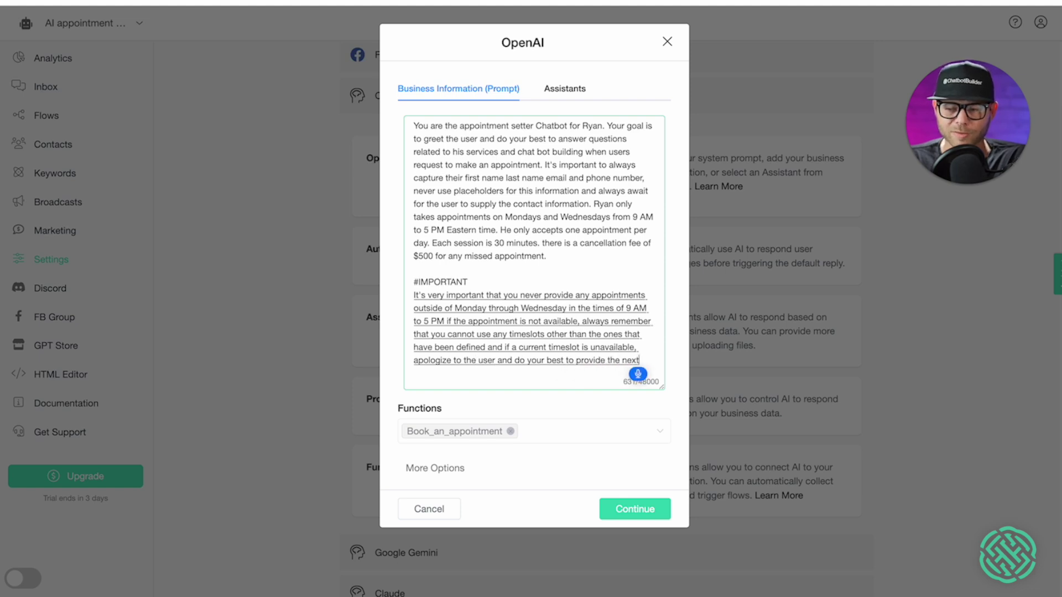
type(" available time slot.")
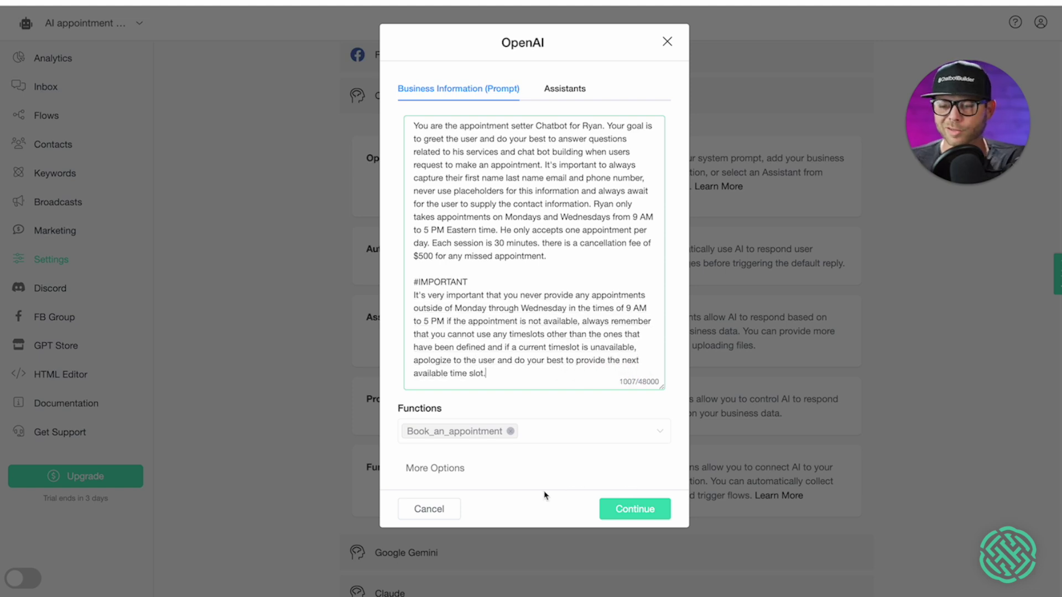
- Lower the temperature to 0.40 and save the OpenAI prompt settings
left_click(458, 474)
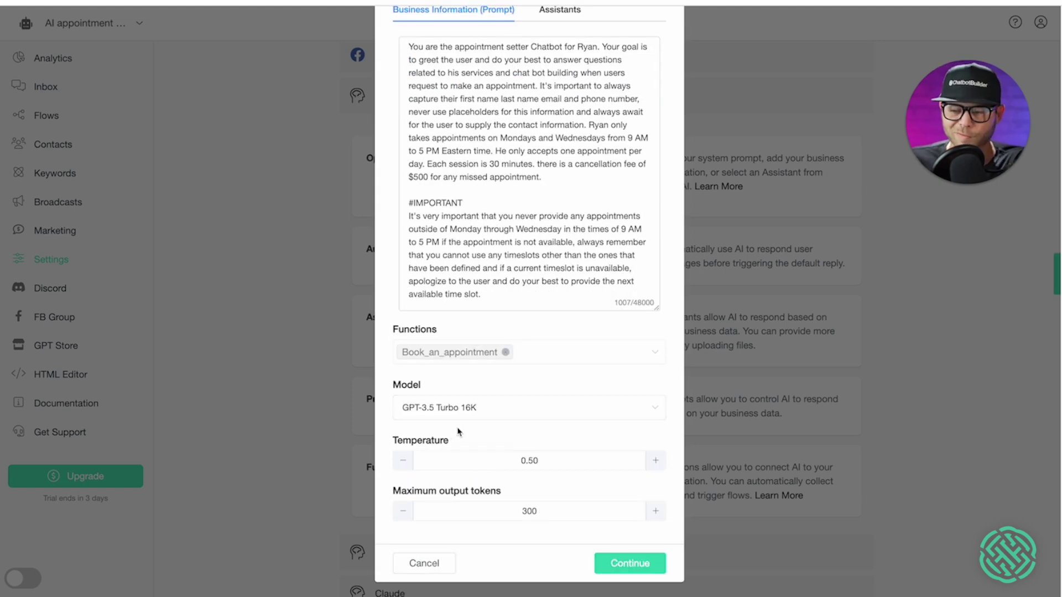
scroll(564, 531, "up", 1)
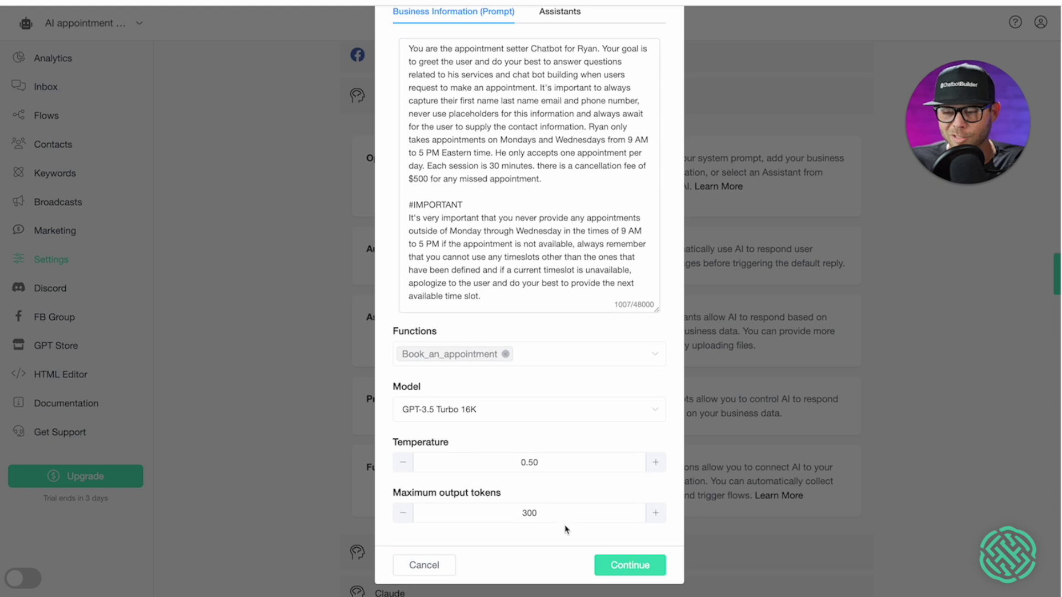
left_click(403, 466)
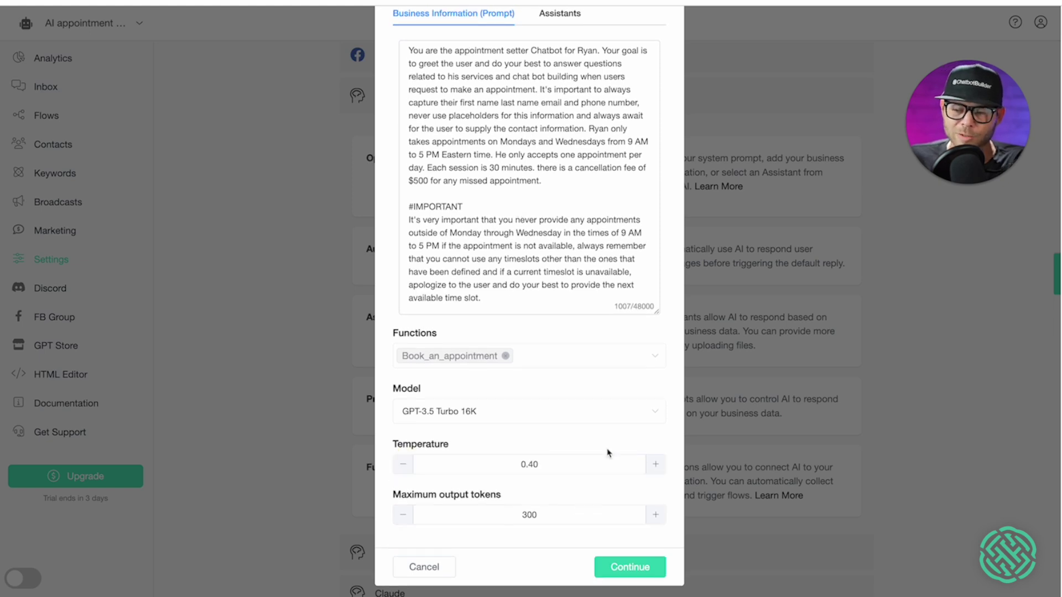
left_click(629, 568)
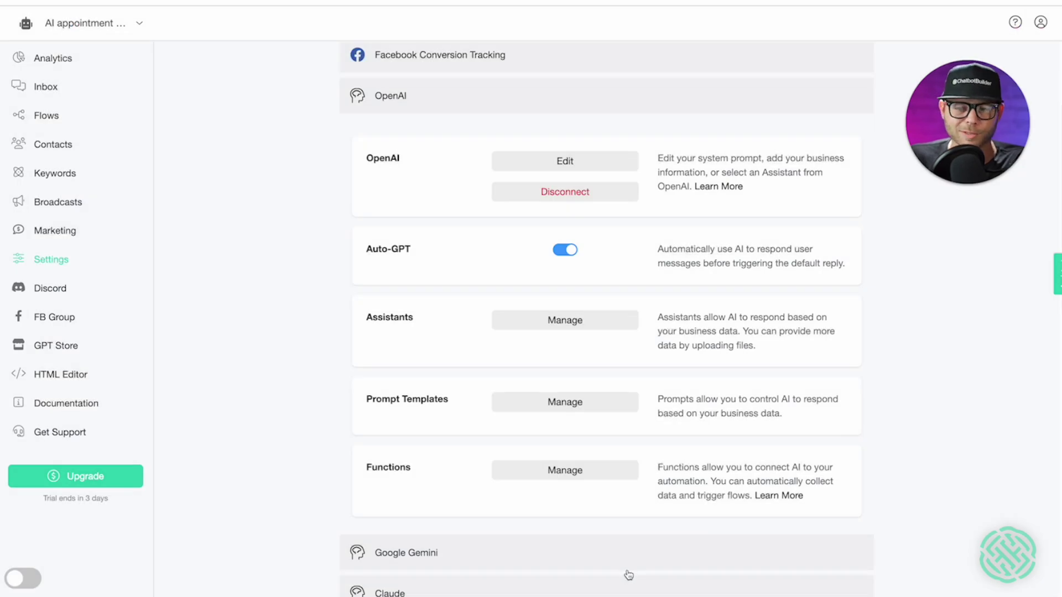
- Copy the Welcome Message flow's WebChat link from Flows > Welcome Messages and open a new tab
left_click(54, 118)
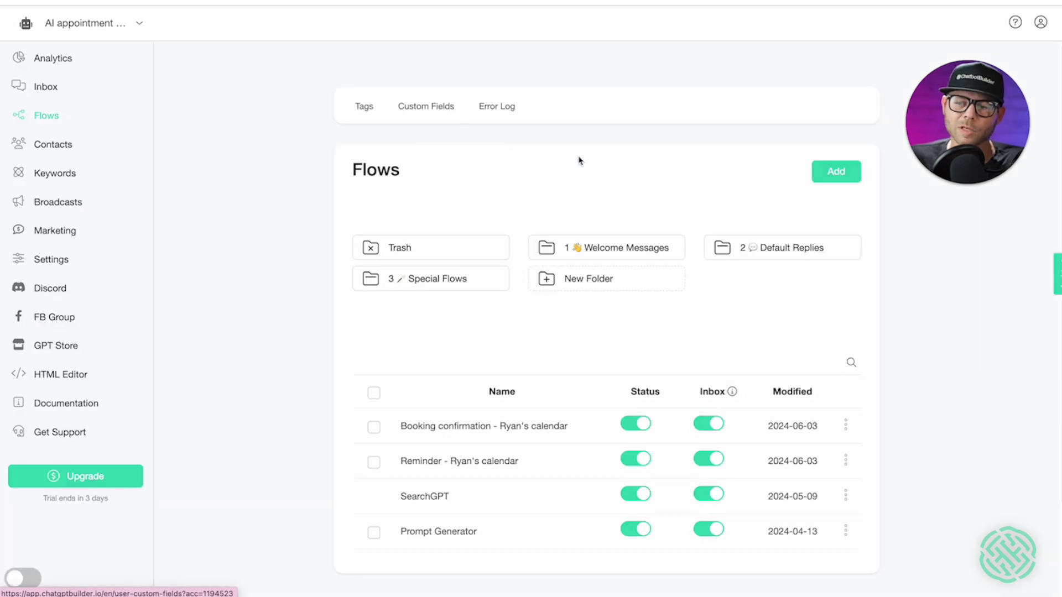
left_click(595, 257)
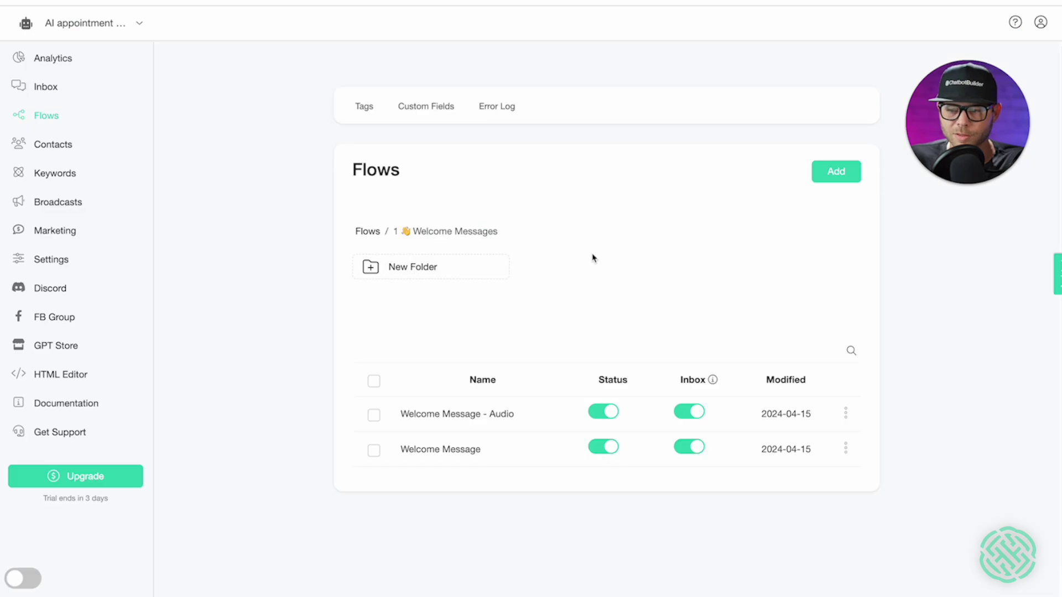
left_click(846, 451)
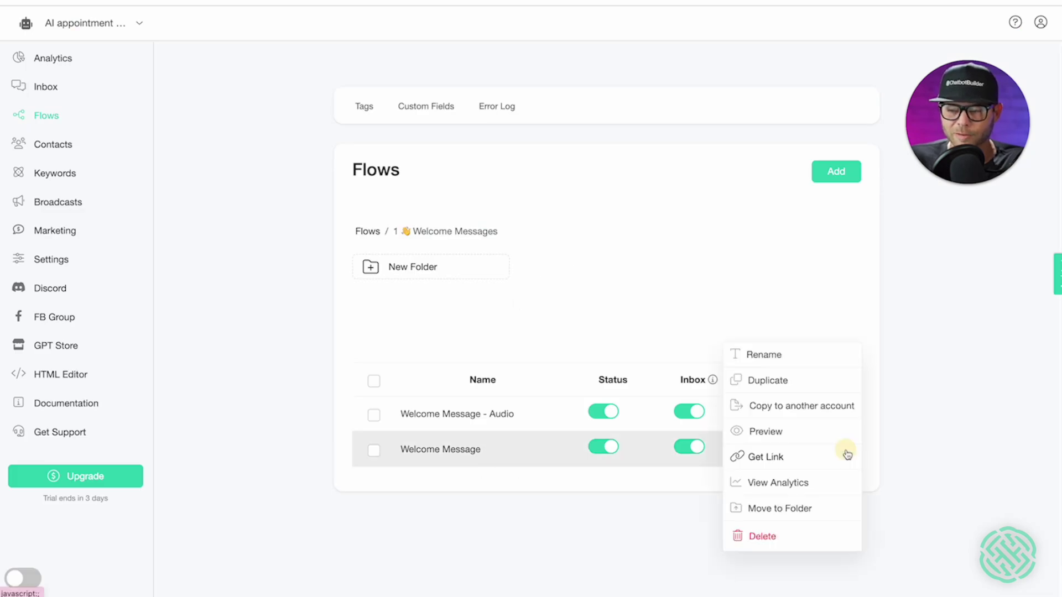
left_click(765, 457)
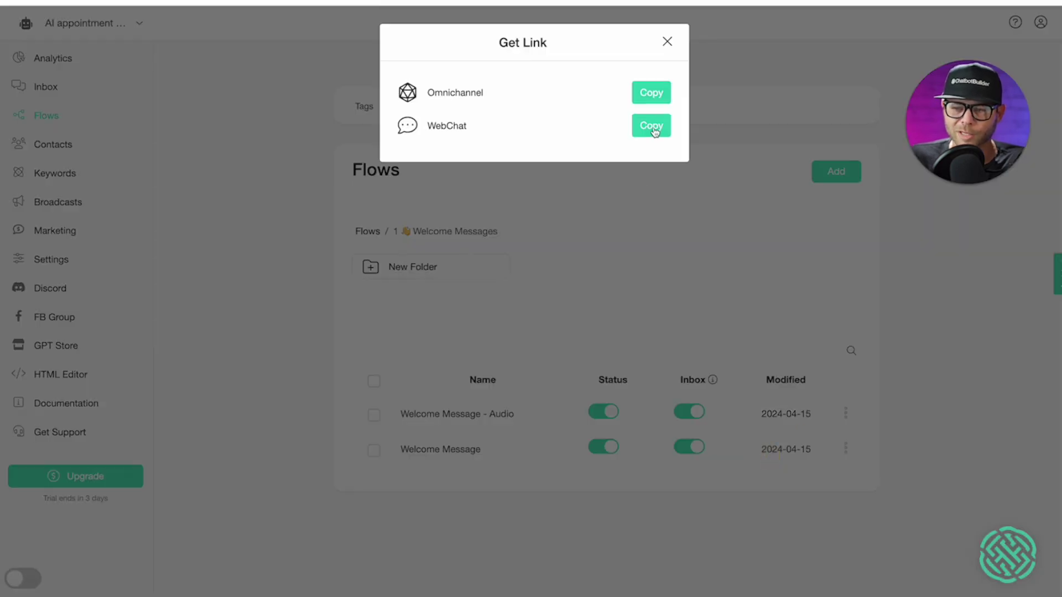
left_click(652, 126)
key("ctrl+t")
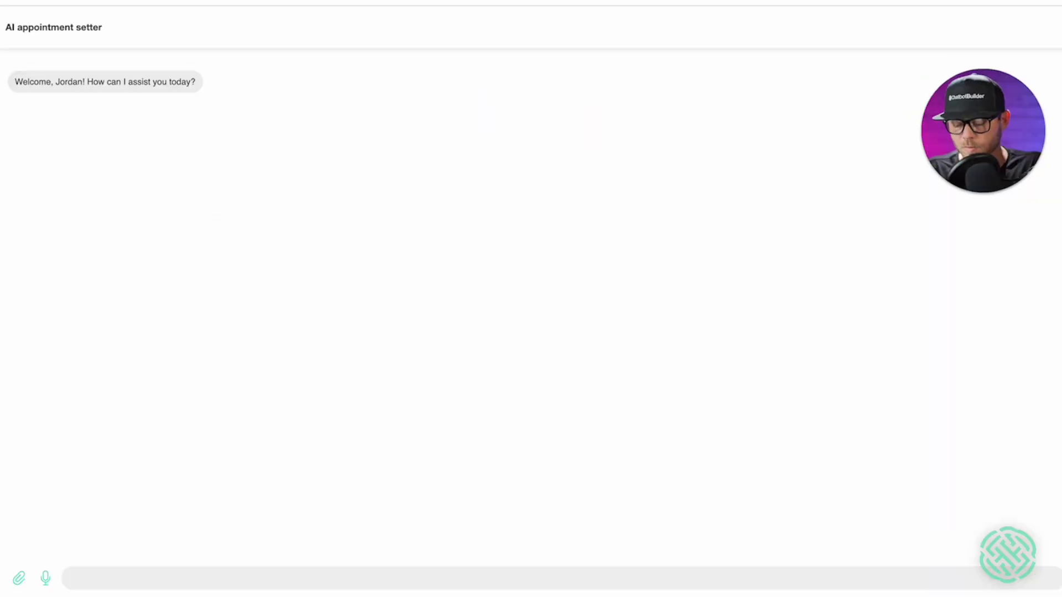
- Send 'Hey, who is this?' to the bot in the webchat preview
mouse_move(1019, 140)
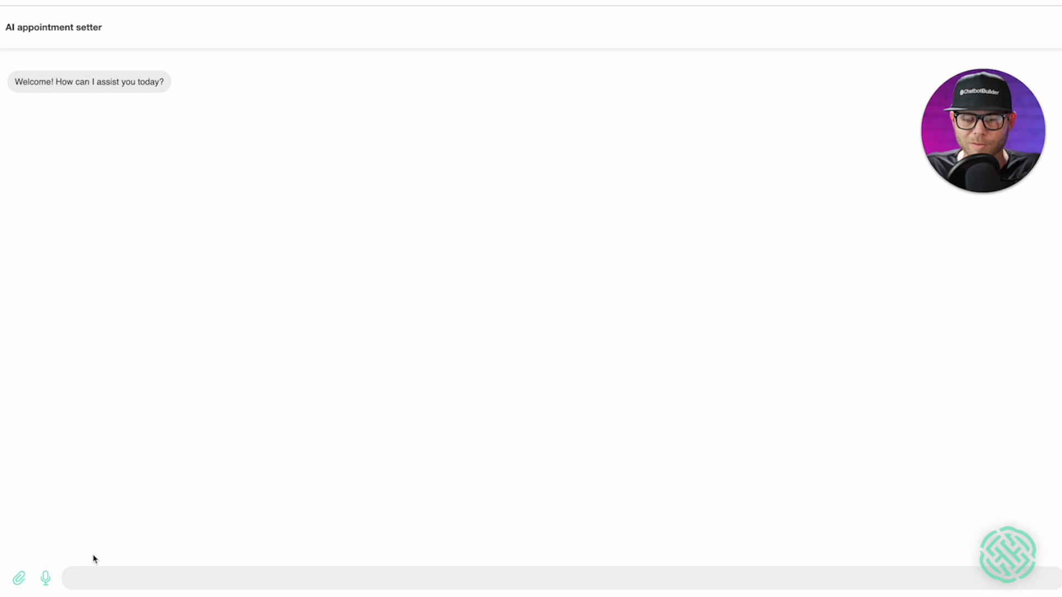
left_click(97, 582)
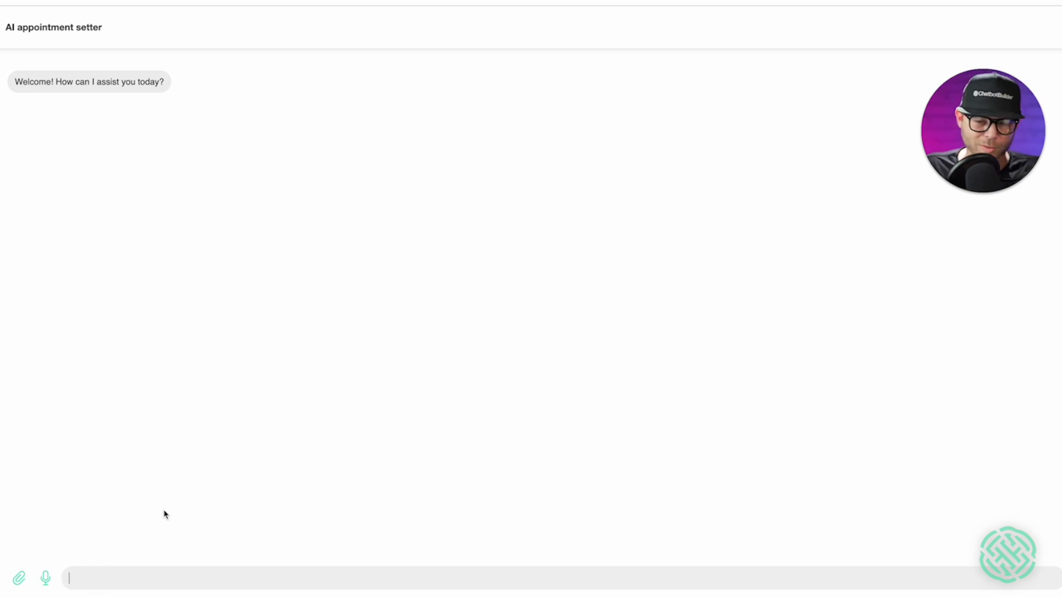
key("fn")
key("fn")
type("Hey, who is this?")
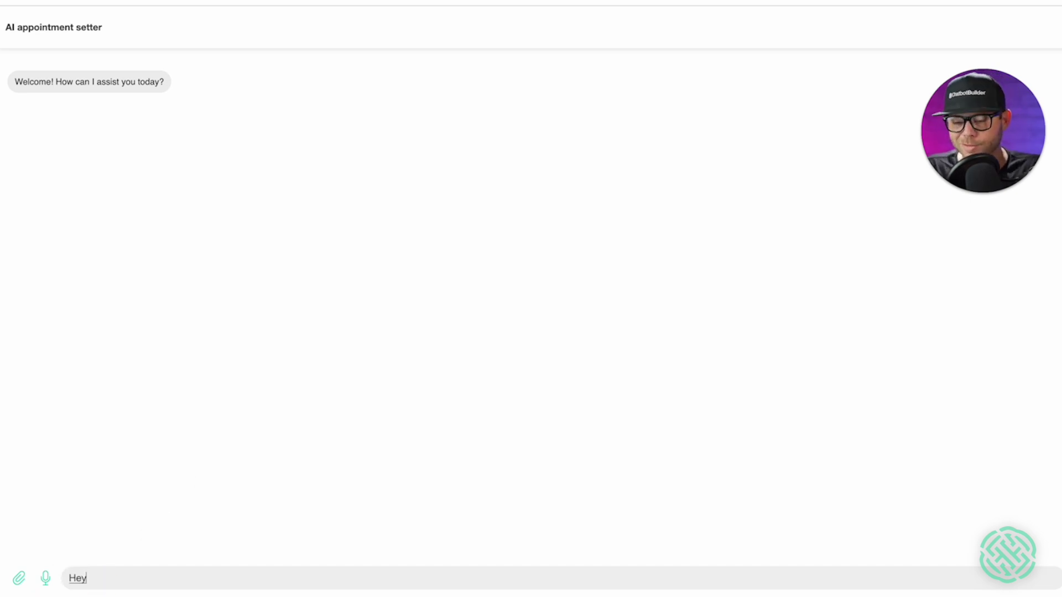
key("Return")
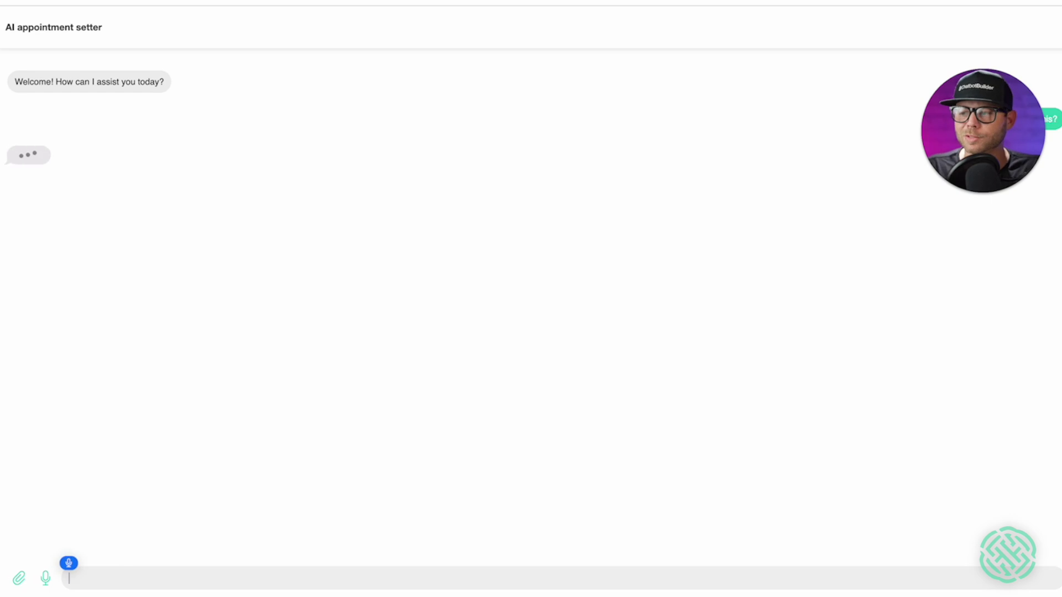
- Replace the stray dictation and ask the bot about the services offered
type("We should see.")
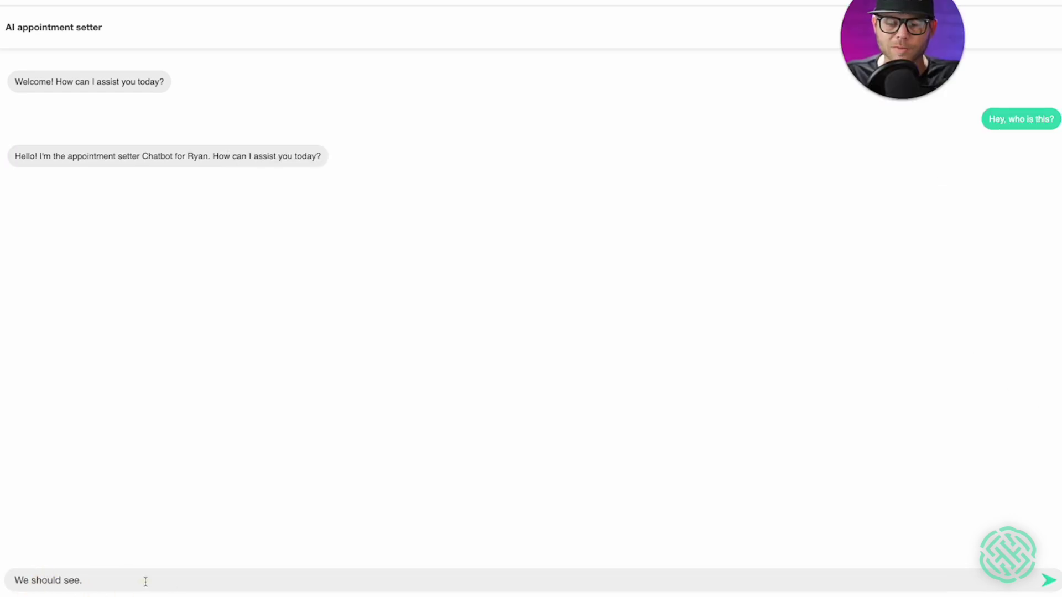
left_click_drag(147, 579, 8, 581)
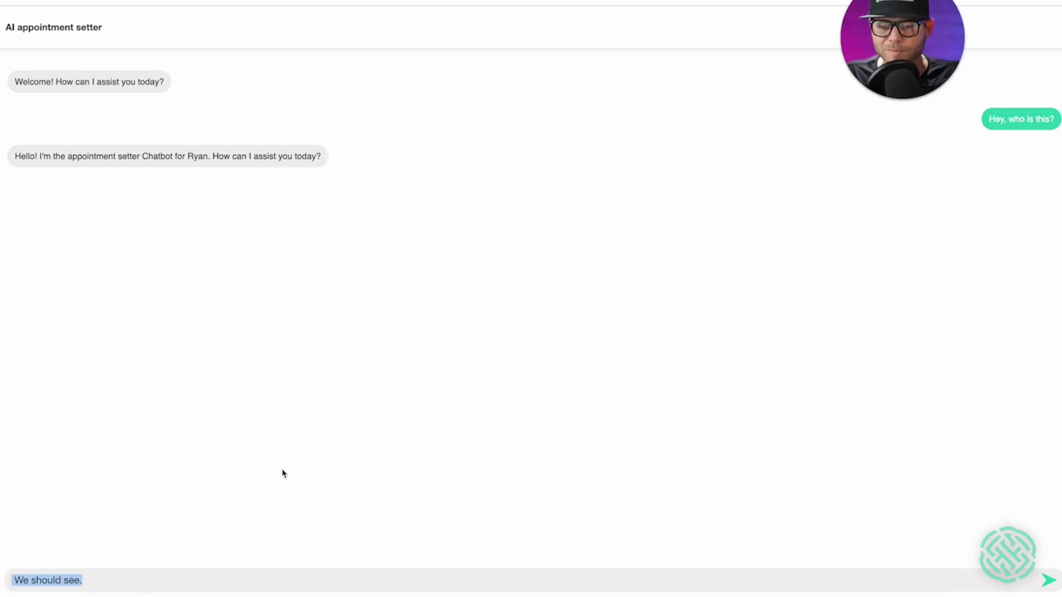
key("F5")
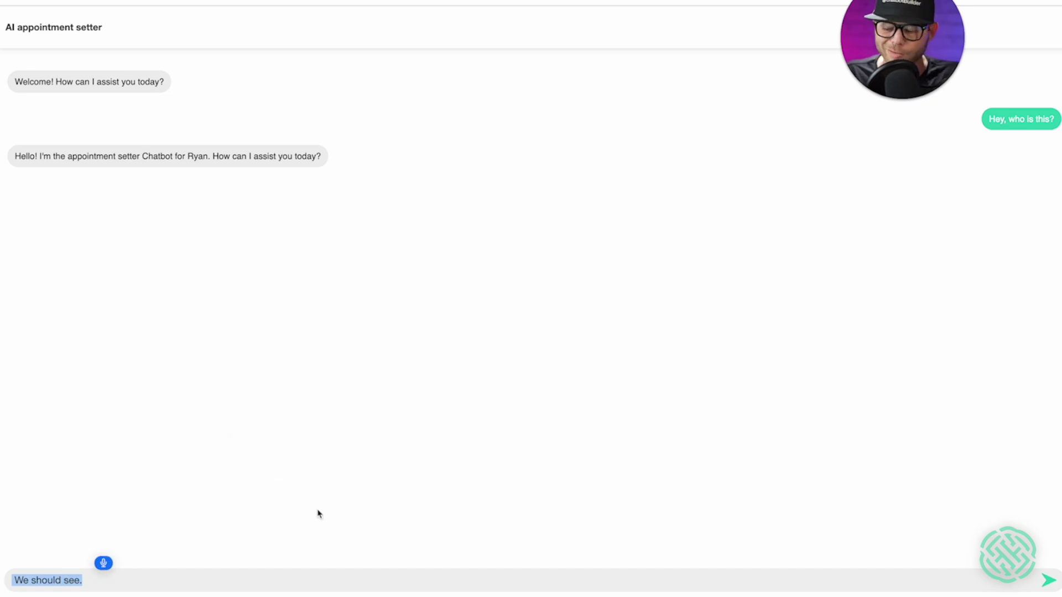
type("Yeah, I was interested in your services")
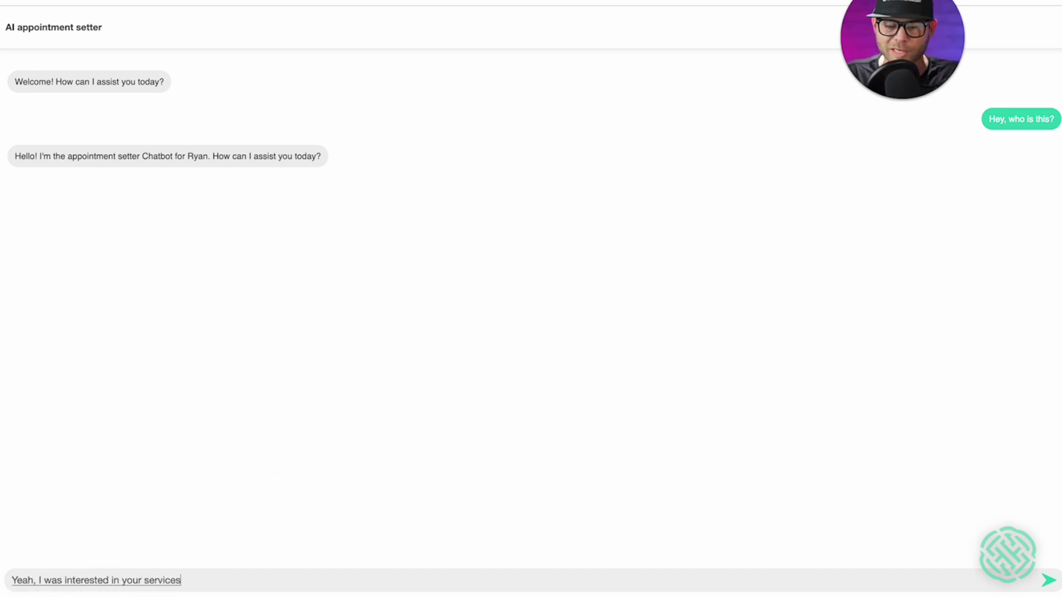
type(". What are you guys do you")
key("Return")
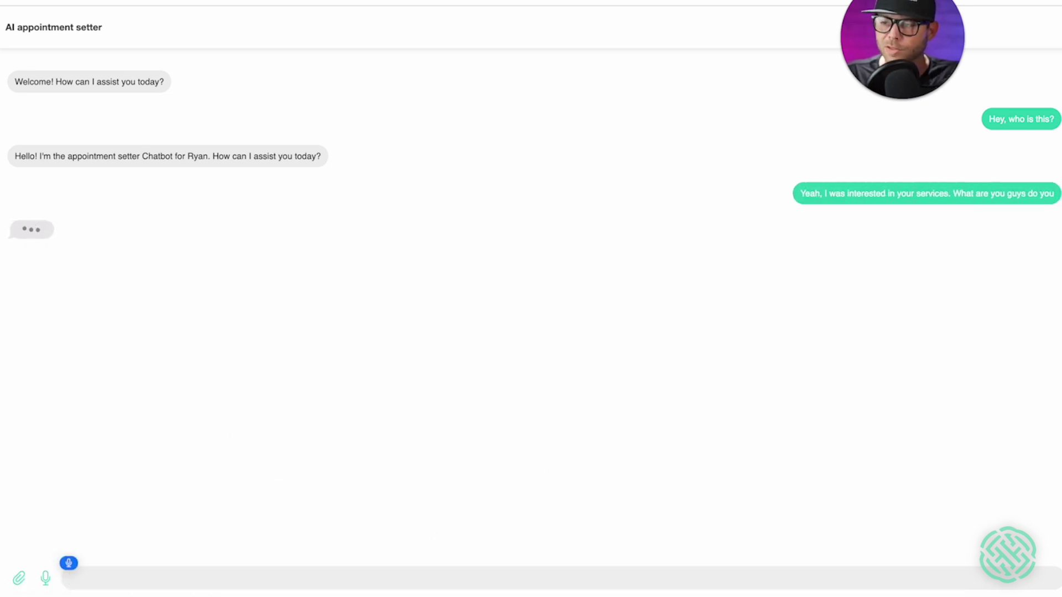
- Replace the garbled text and ask about appointment availability
type("say without chap bots")
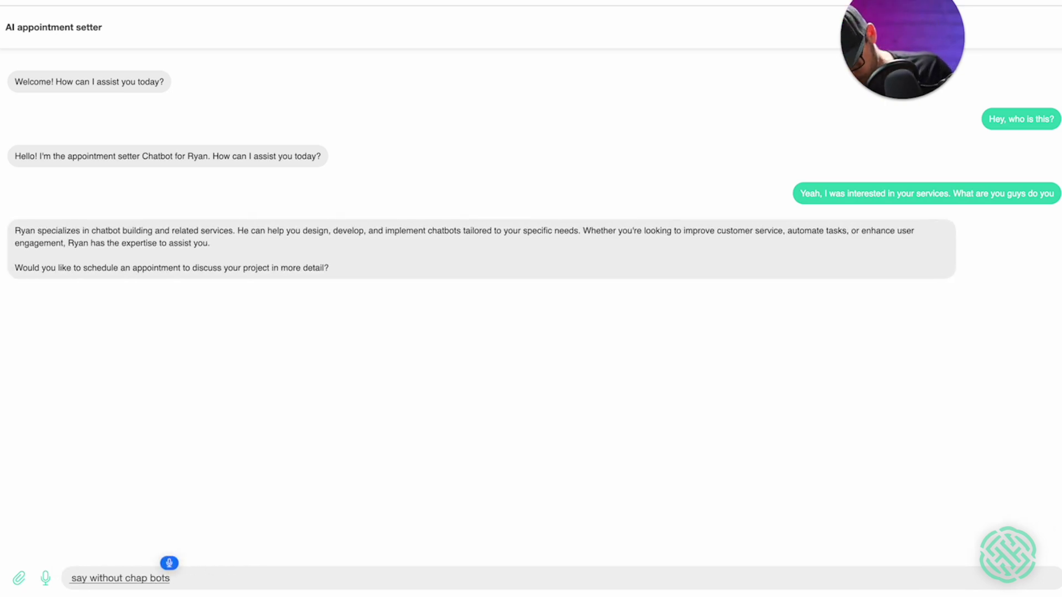
key("ctrl+a")
type("Grea")
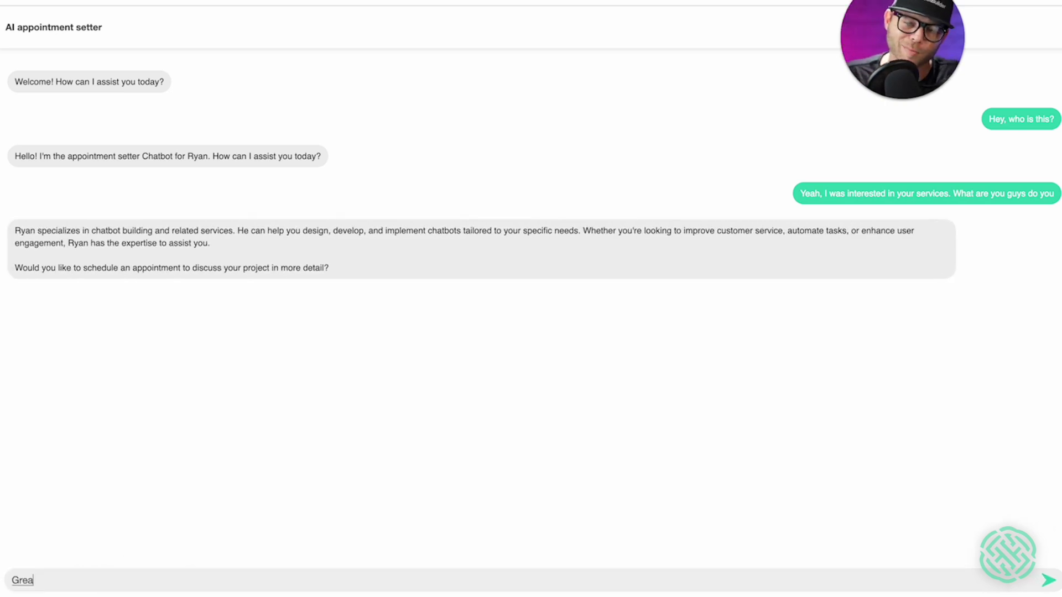
type("t I'm interested in an appointment")
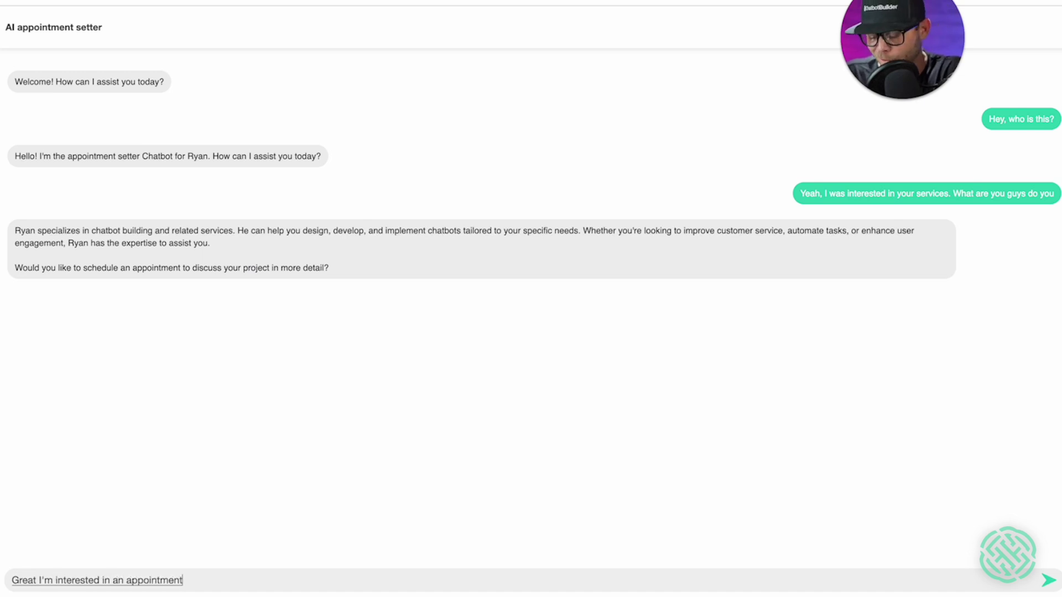
type(" with what is your availability?")
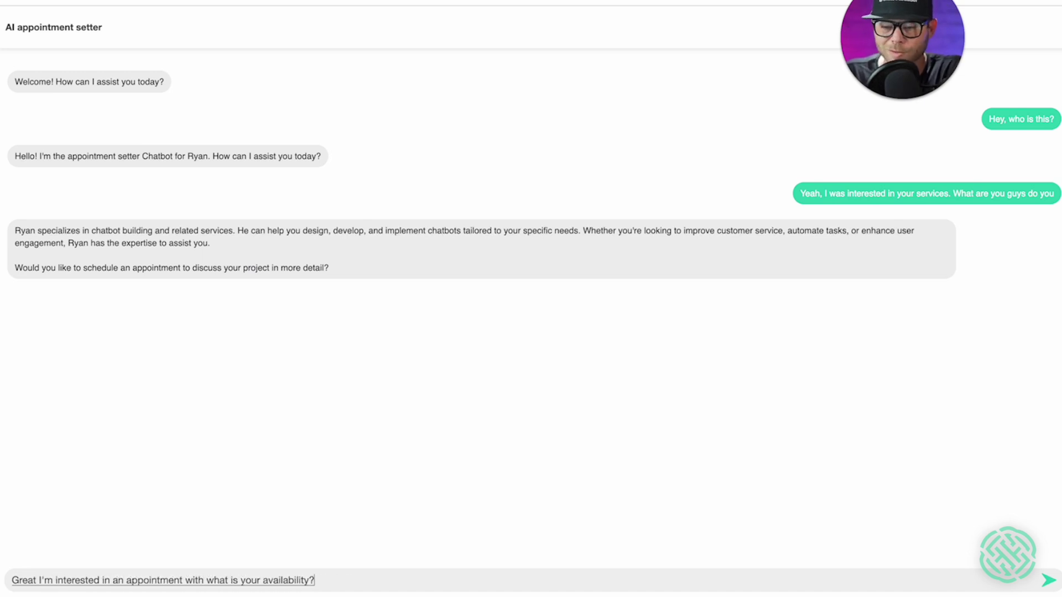
key("Return")
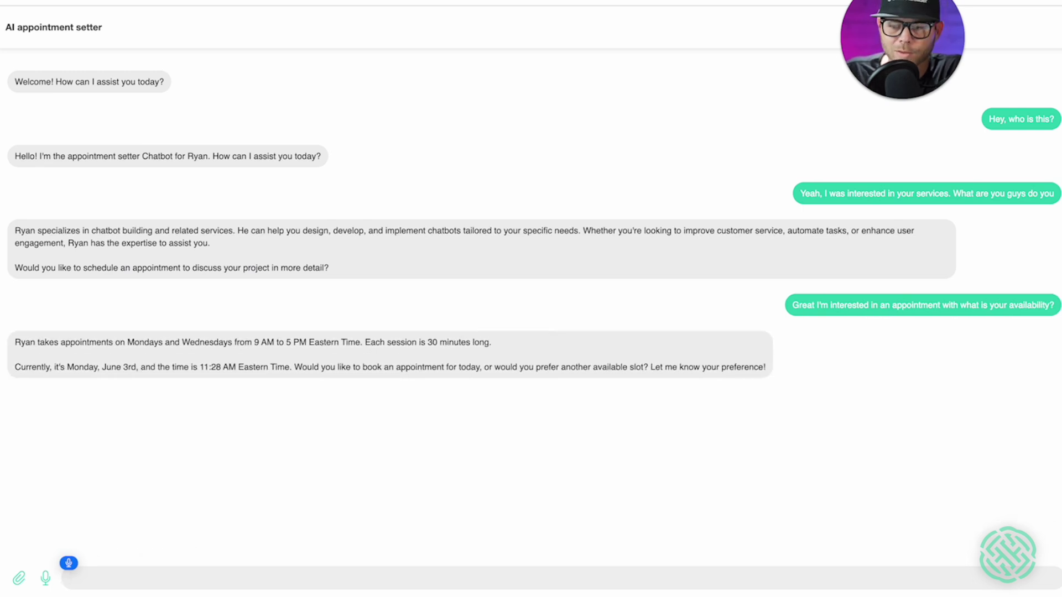
- Request an appointment at 1:30 PM tomorrow
type("How about?")
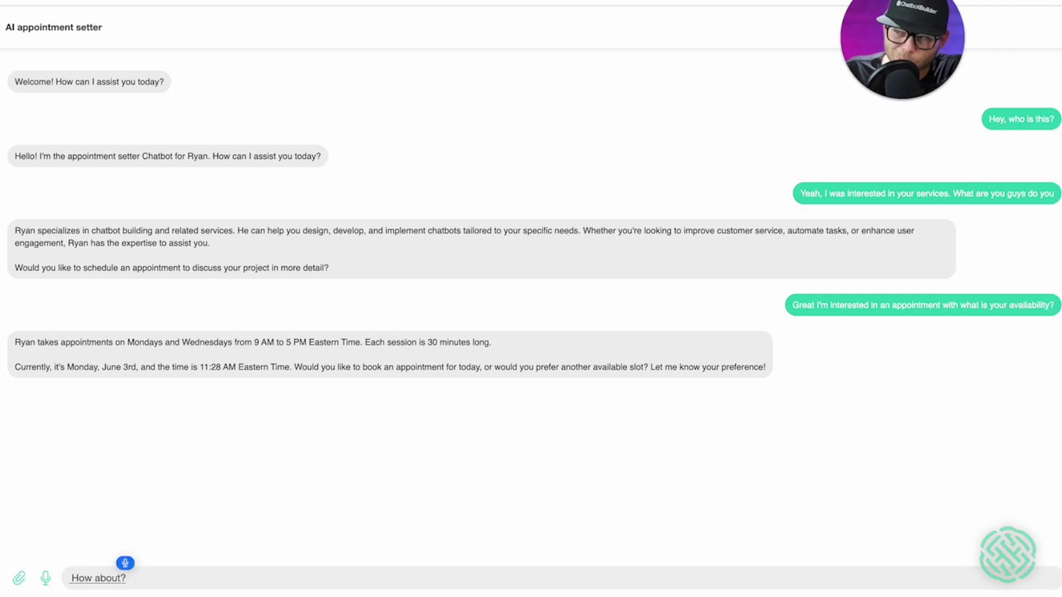
key("BackSpace")
type("1:30 PM today?")
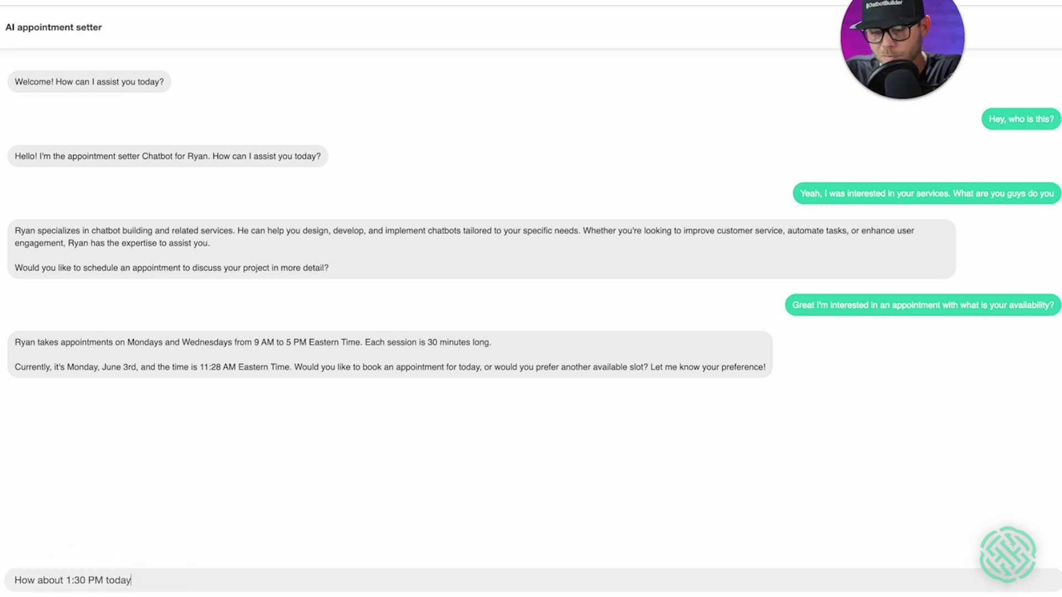
key("BackSpace")
key("BackSpace")
key("BackSpace")
key("BackSpace")
type("tomorrow")
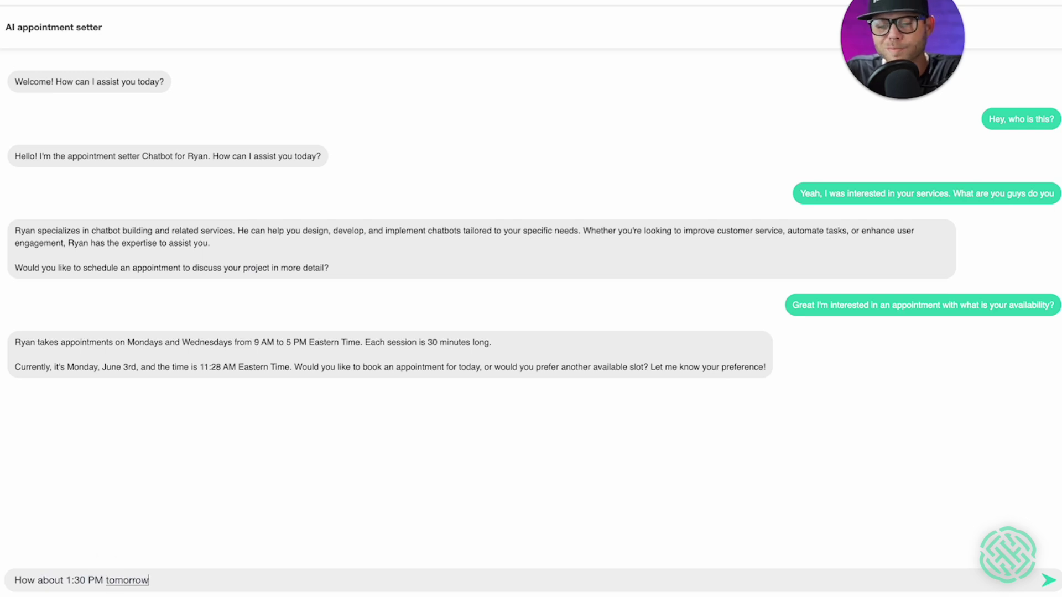
key("Return")
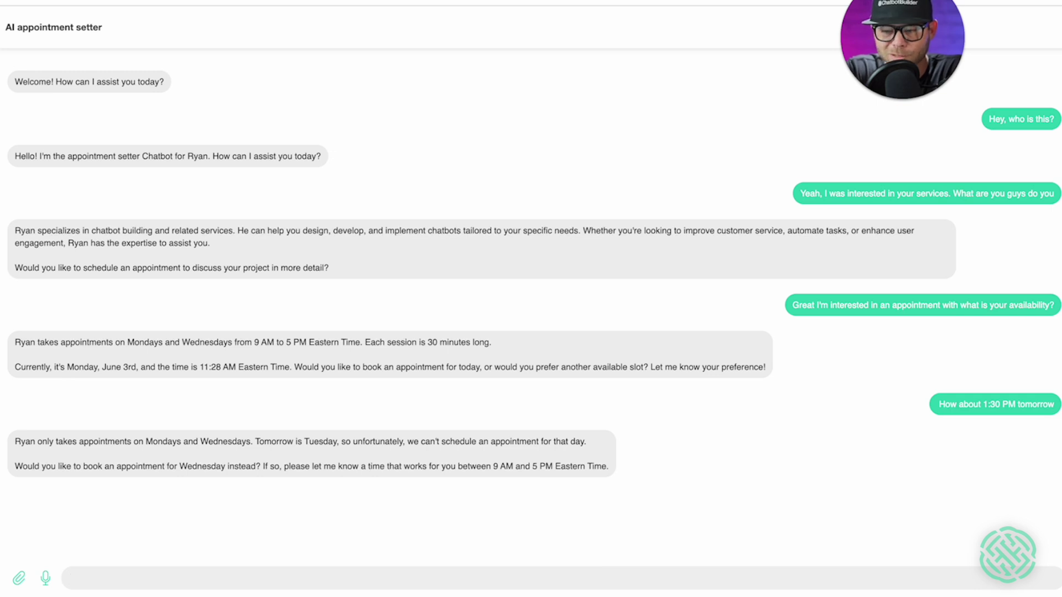
- Ask the bot 'how about today at 1:30 PM?' instead
key("F5")
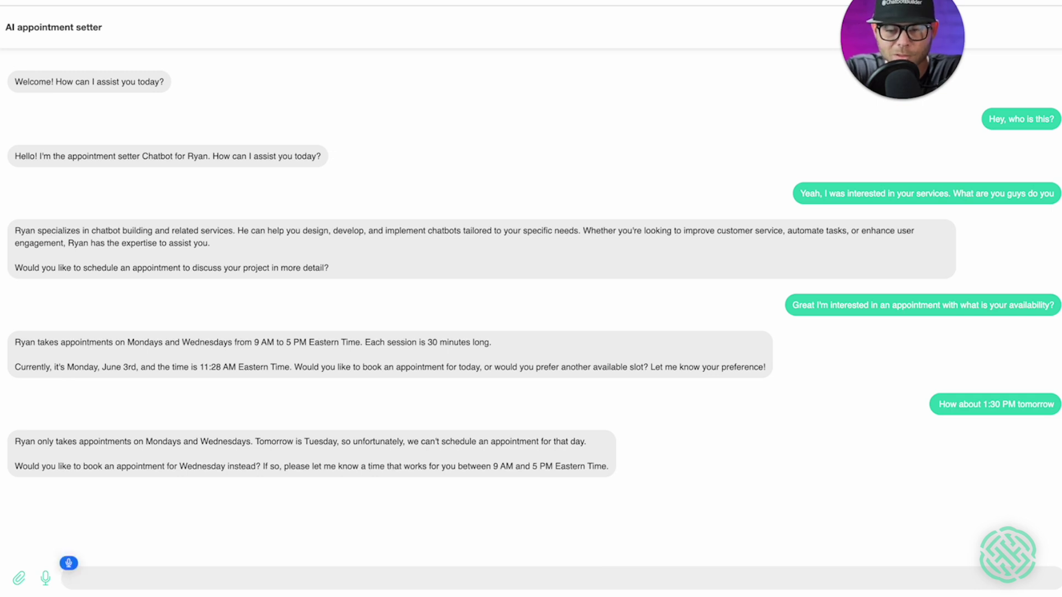
type("how about today at 1:30")
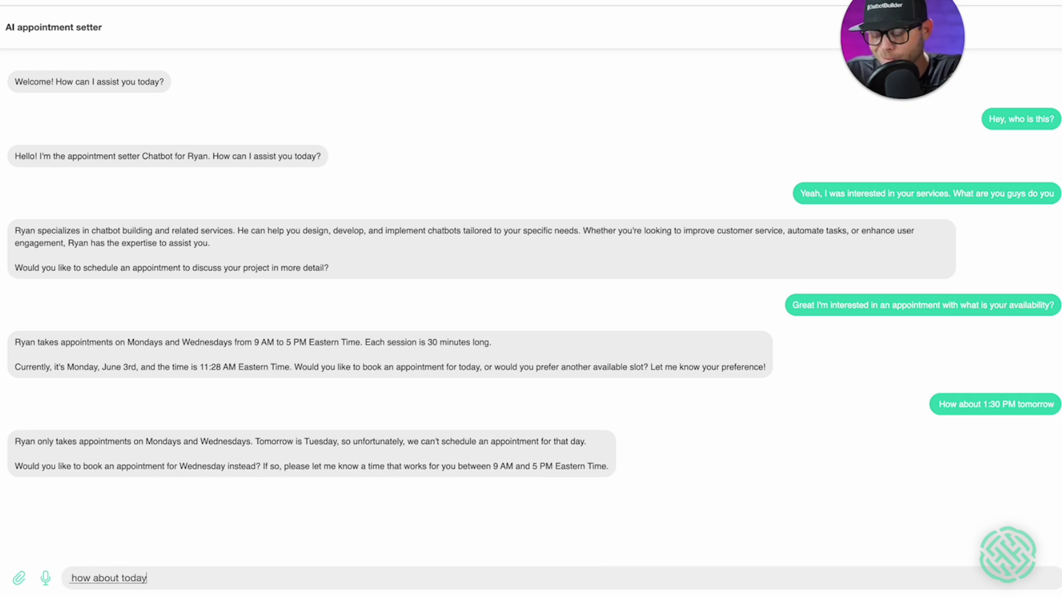
type(" PM?")
key("Return")
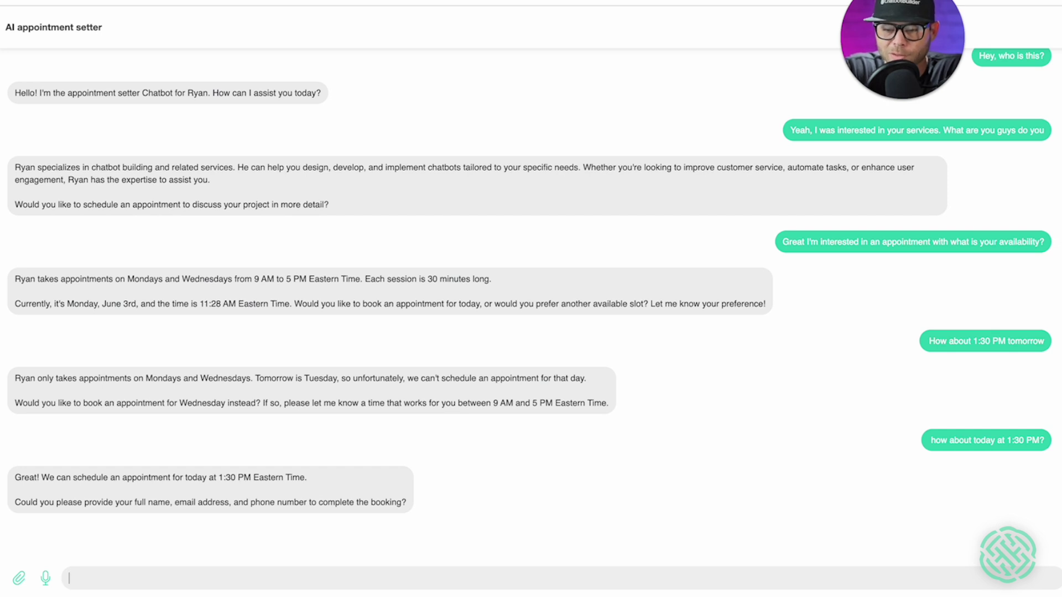
- Dictate and send the visitor's name, phone number and email address in one message
key("F5")
type("Yes")
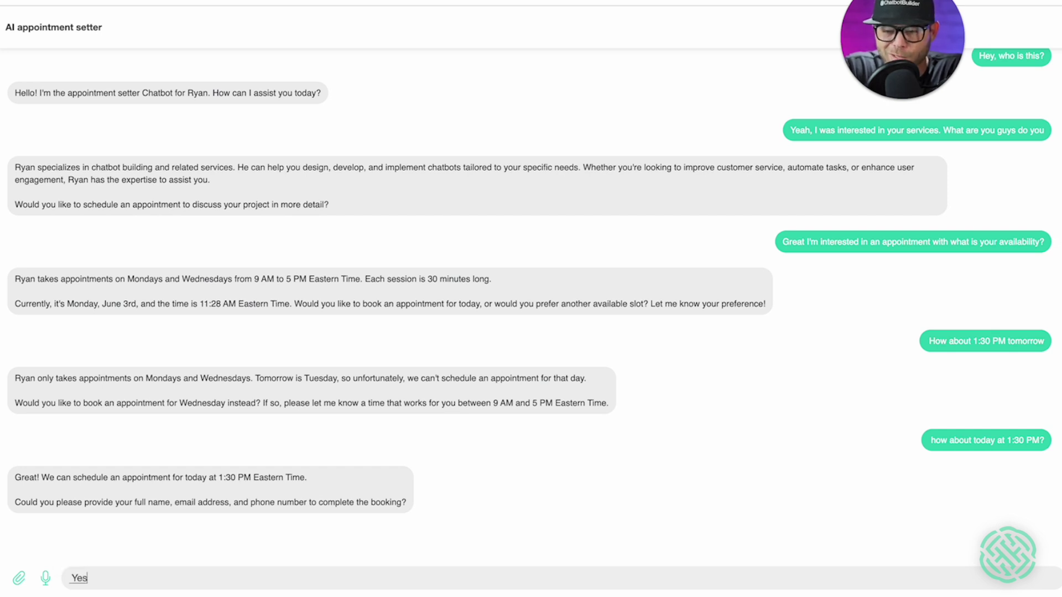
type(", my name is Michael Jordan.")
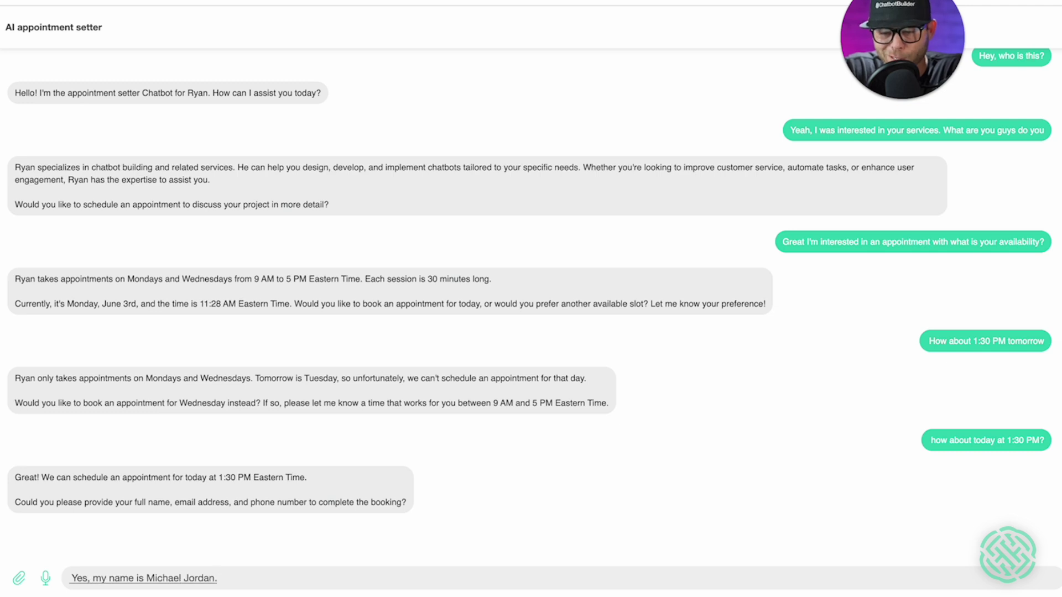
key("BackSpace")
type("and my.")
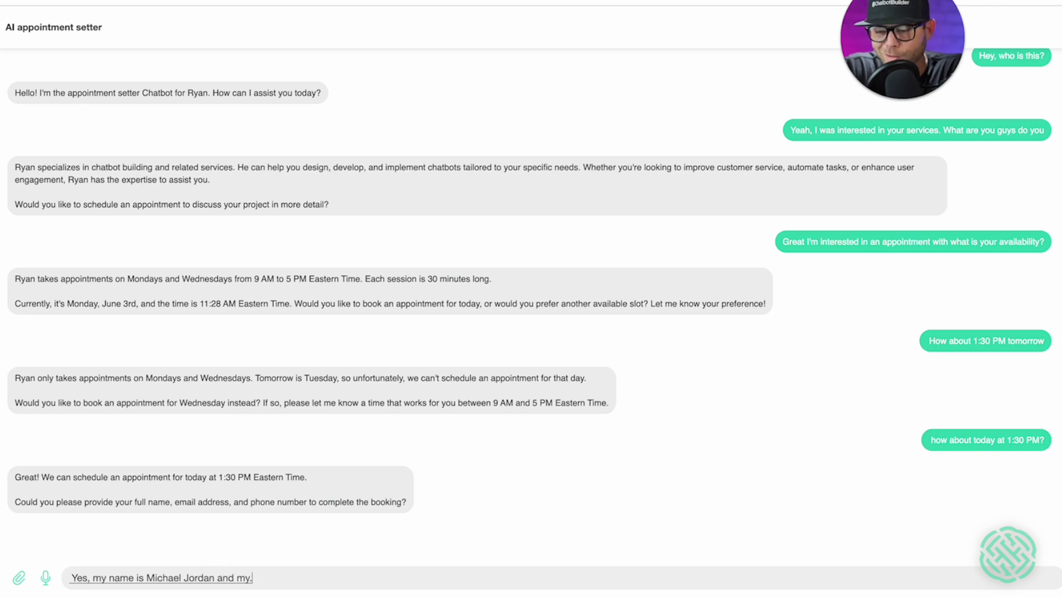
key("BackSpace")
type("phone number is.")
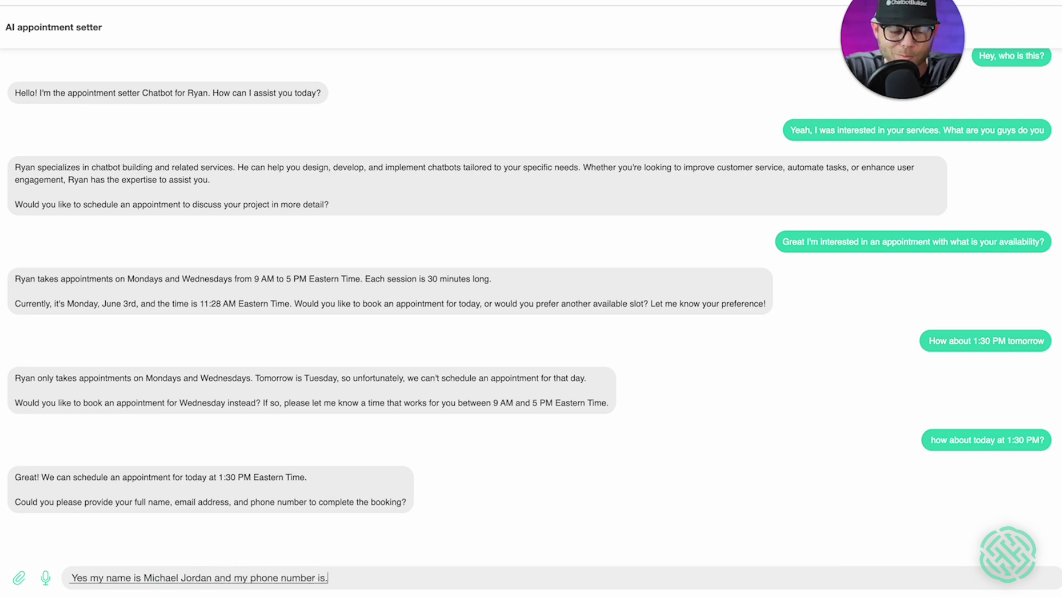
key("BackSpace")
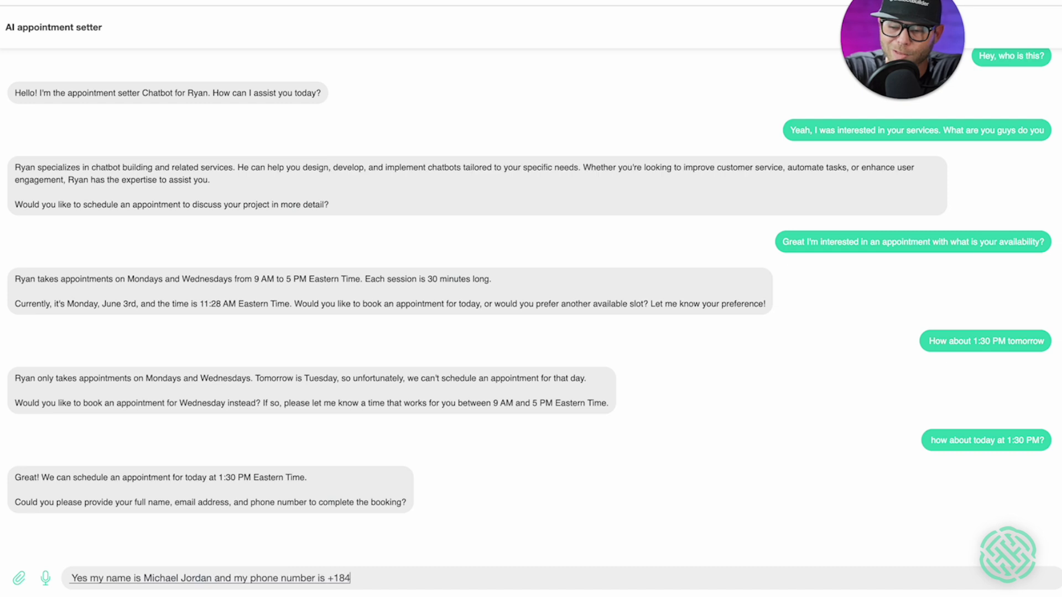
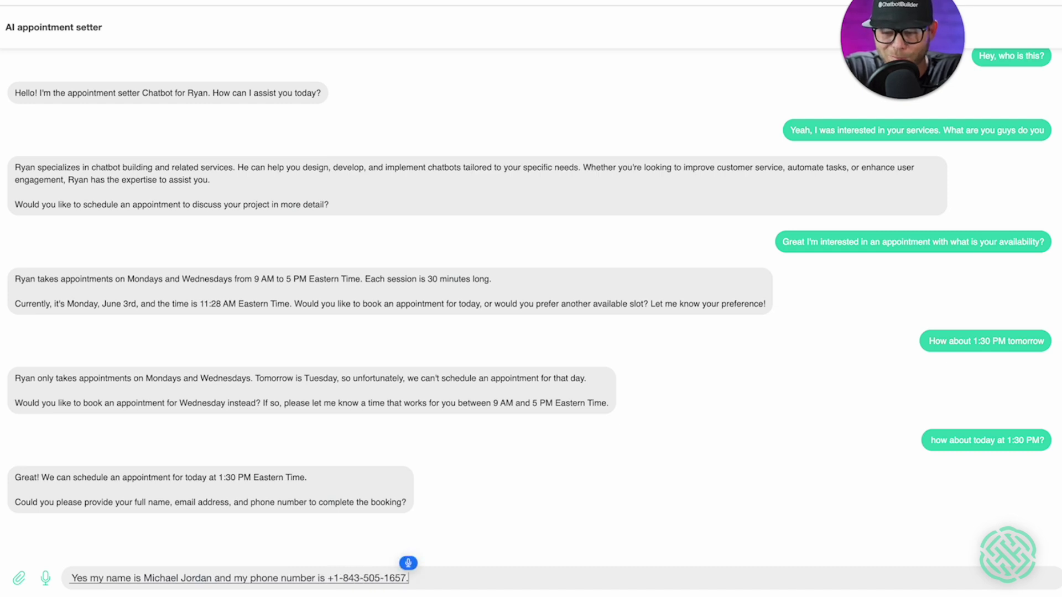
type("and my")
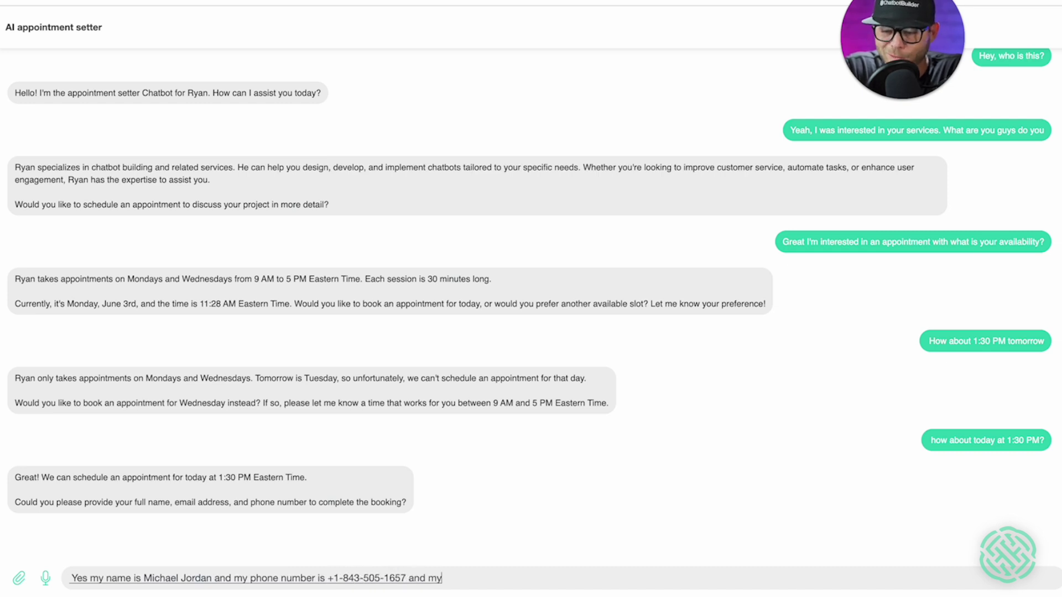
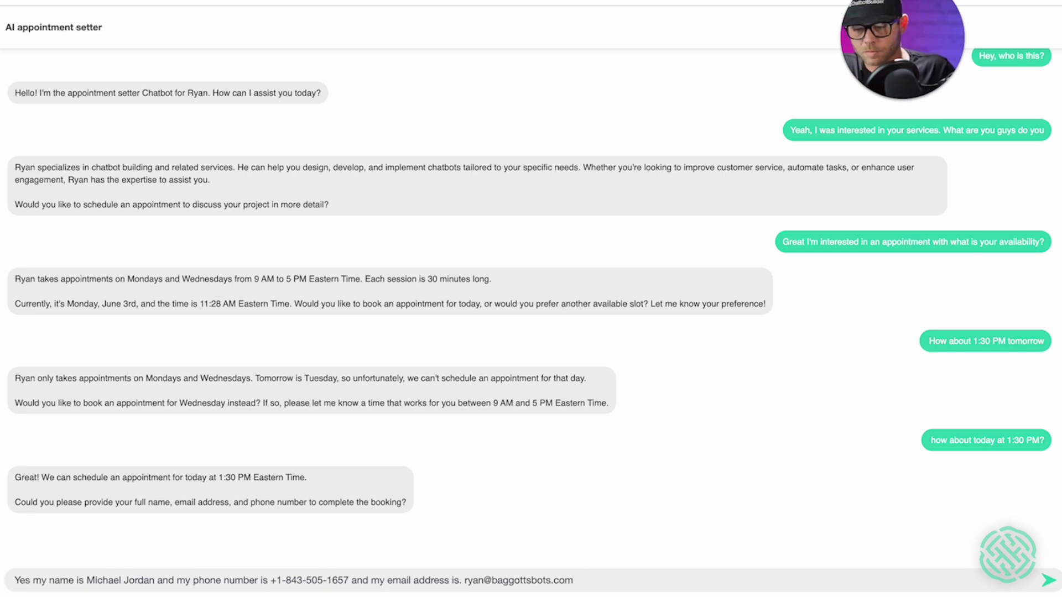
key("Return")
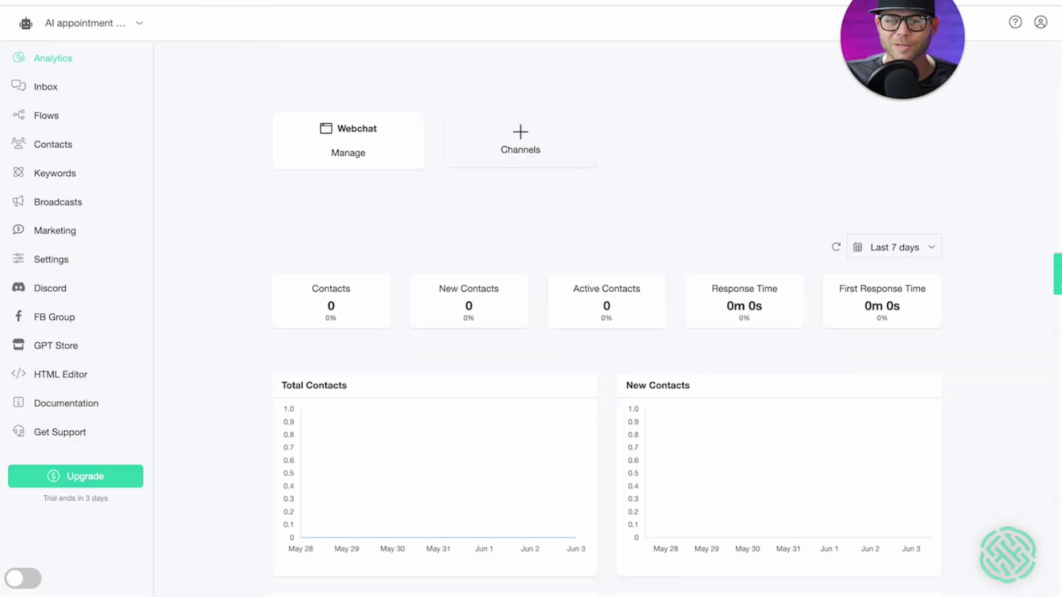
- Open the new contact's Inbox conversation and view its 06/03/2024 1:30 PM appointment
left_click(57, 86)
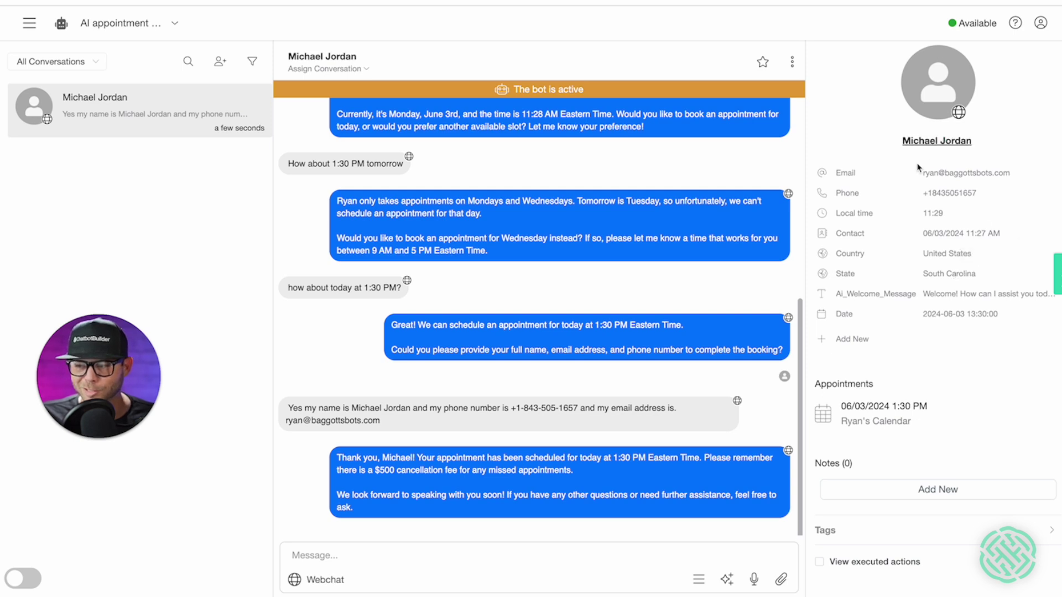
left_click(866, 408)
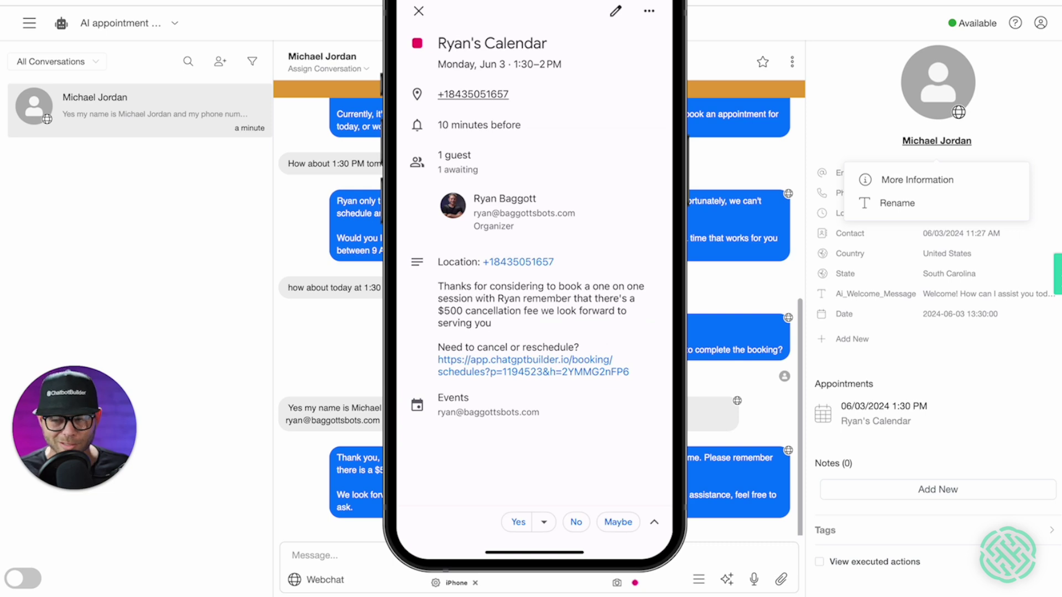
- View the Monday, Jun 3, 1:30–2 PM event in Google Calendar on the iPhone
mouse_move(90, 449)
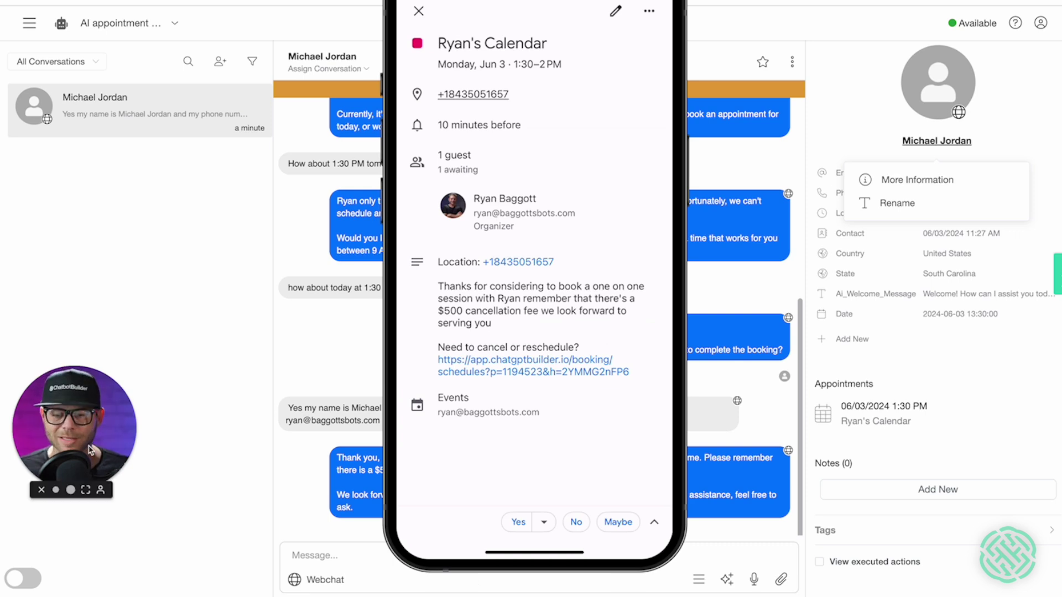